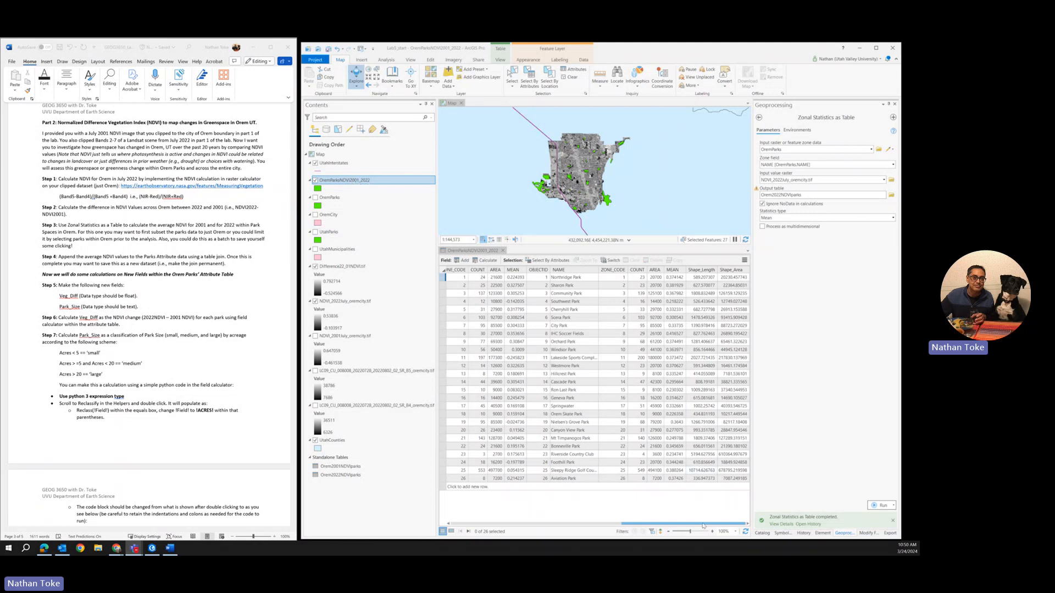
Step: Delete the SHAPE_Leng field from the OremParksNDVI2001_2022 attribute table
drag(703, 526, 614, 530)
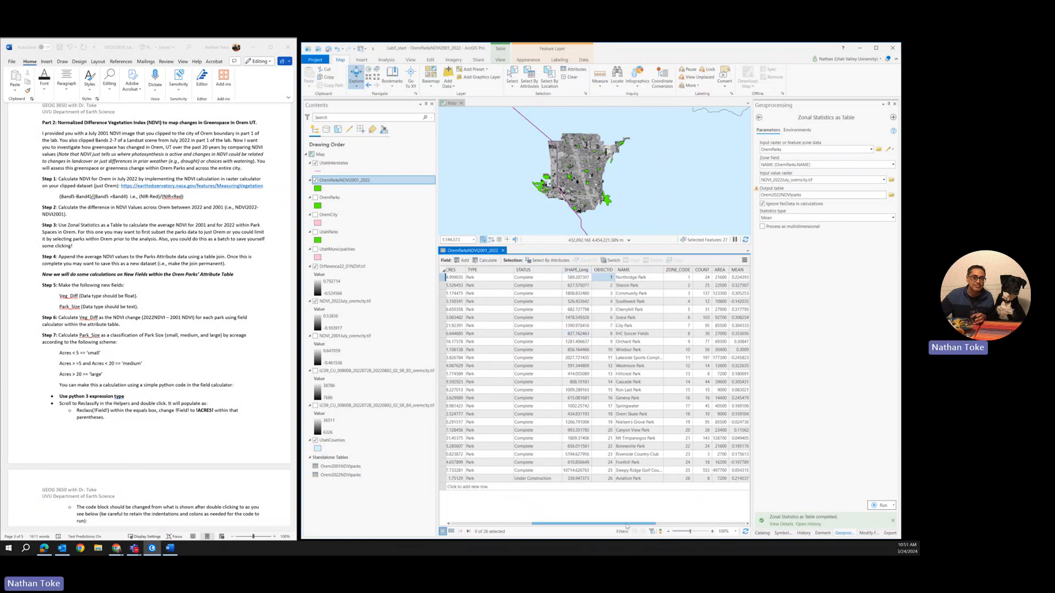
drag(626, 525, 655, 522)
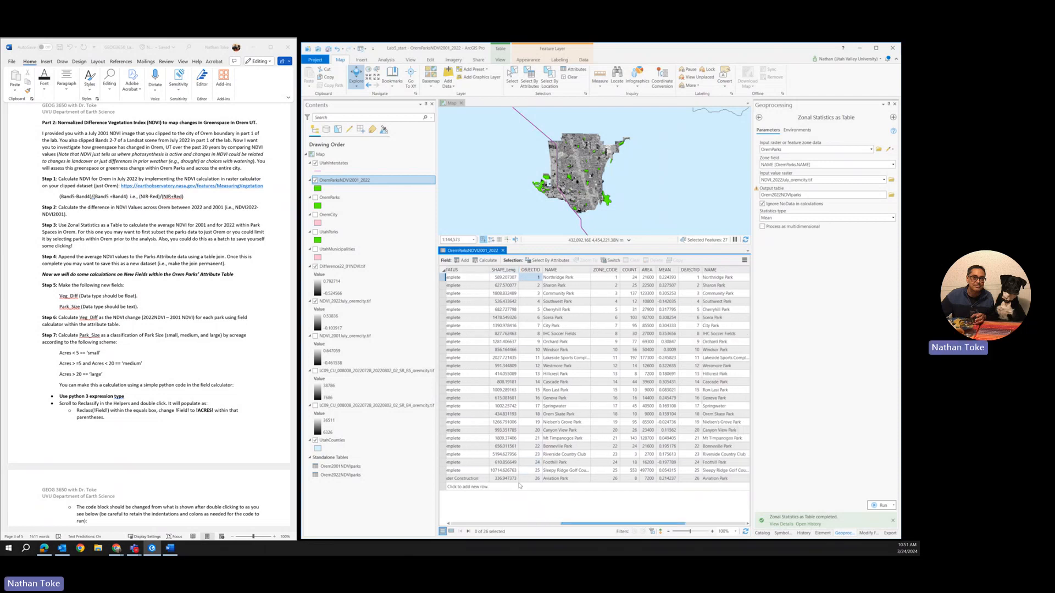
drag(608, 529, 721, 540)
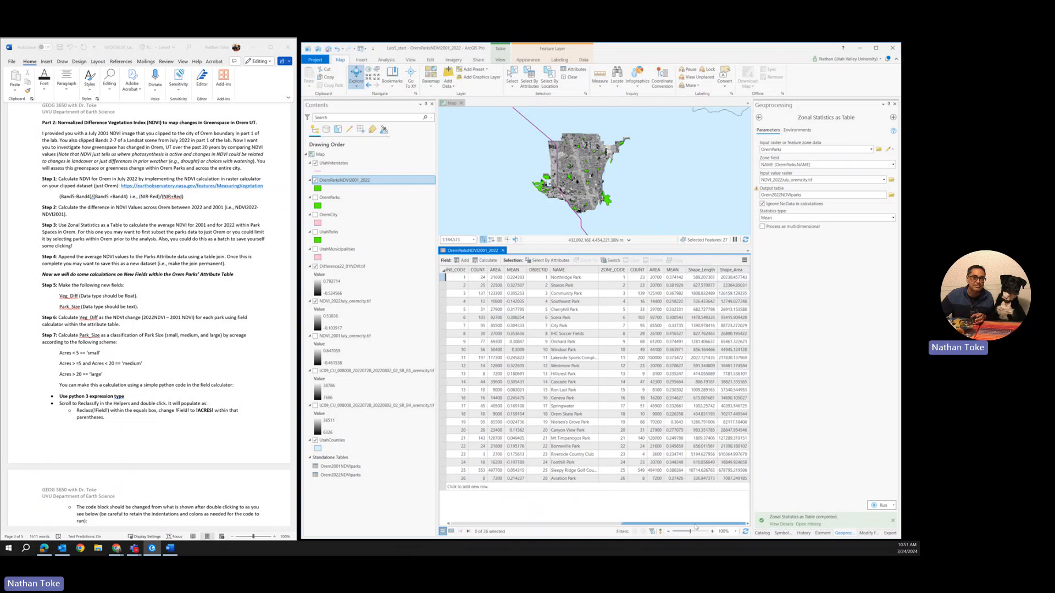
drag(695, 527, 591, 532)
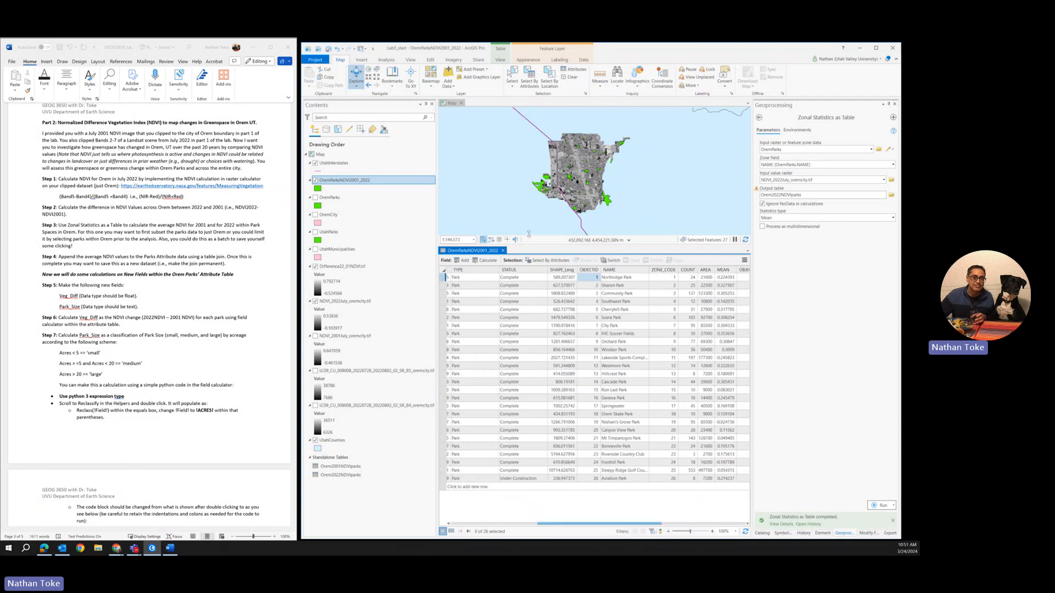
right_click(556, 271)
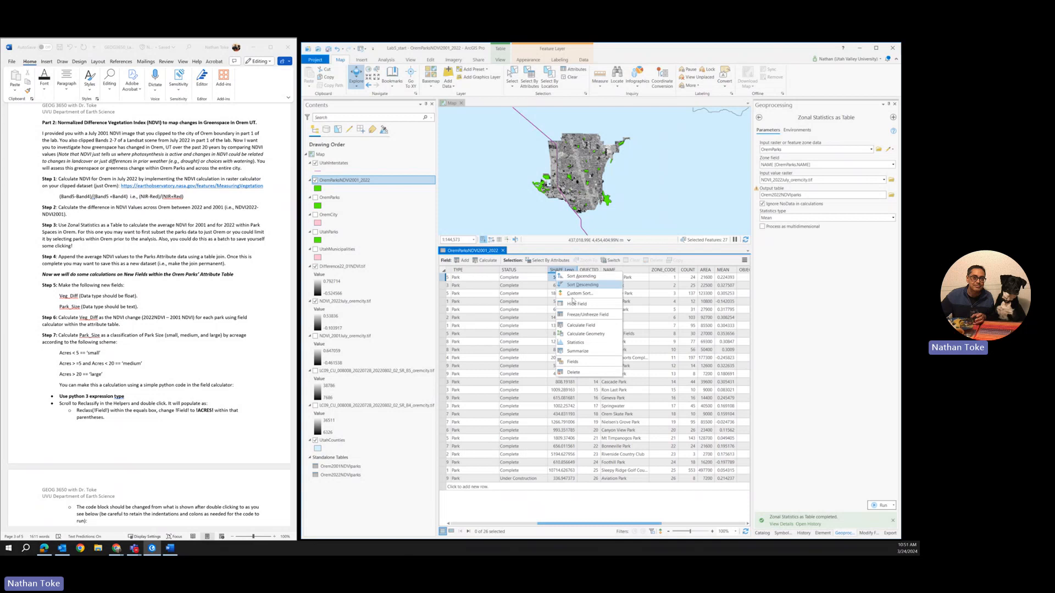
click(574, 372)
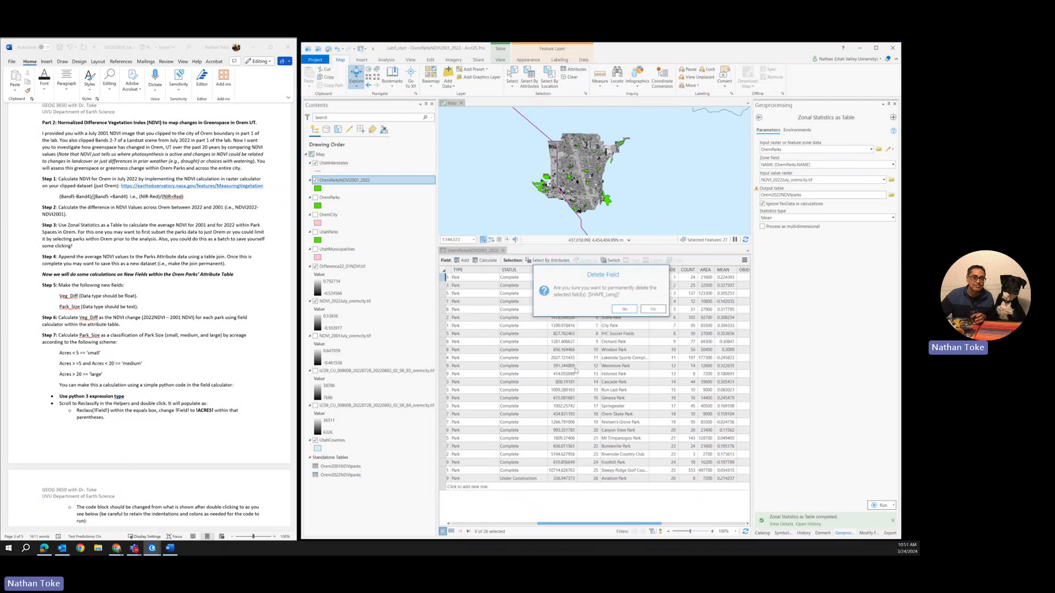
click(624, 309)
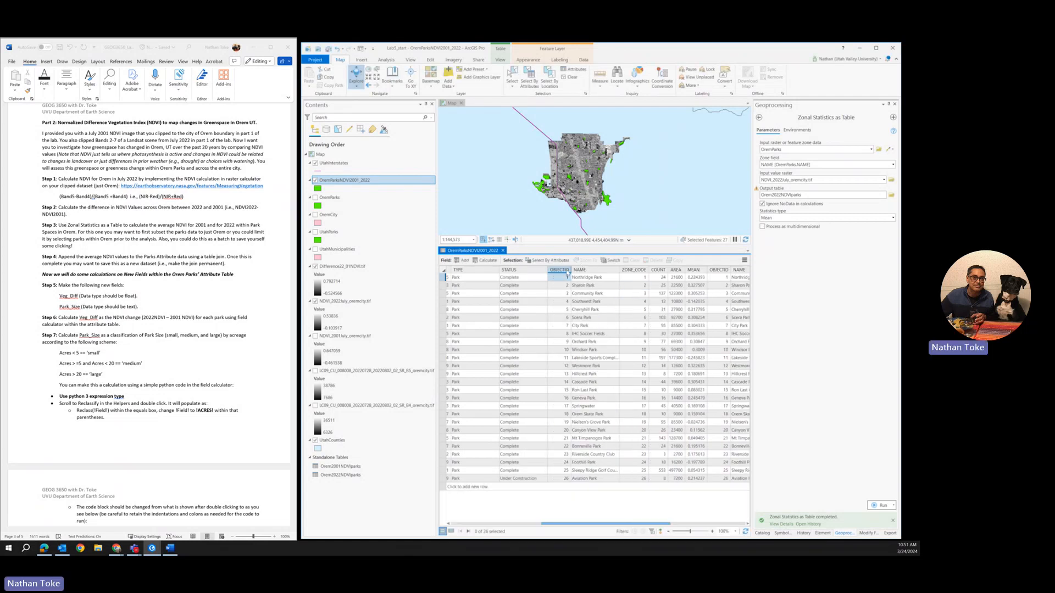
Step: Delete the redundant OBJECTID field between the STATUS and NAME columns
drag(658, 527, 540, 530)
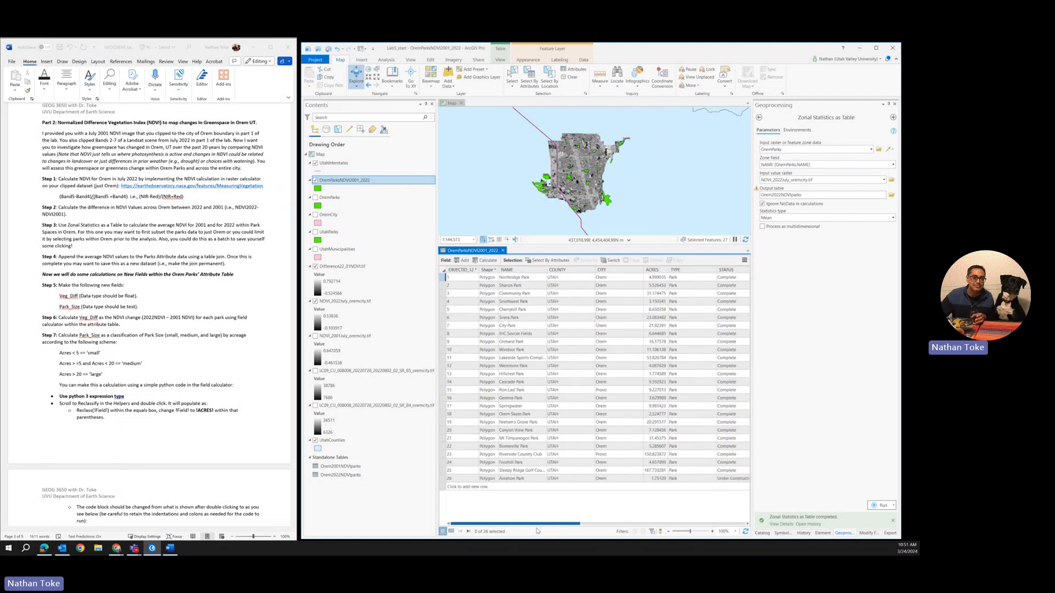
scroll(626, 509, right, 5)
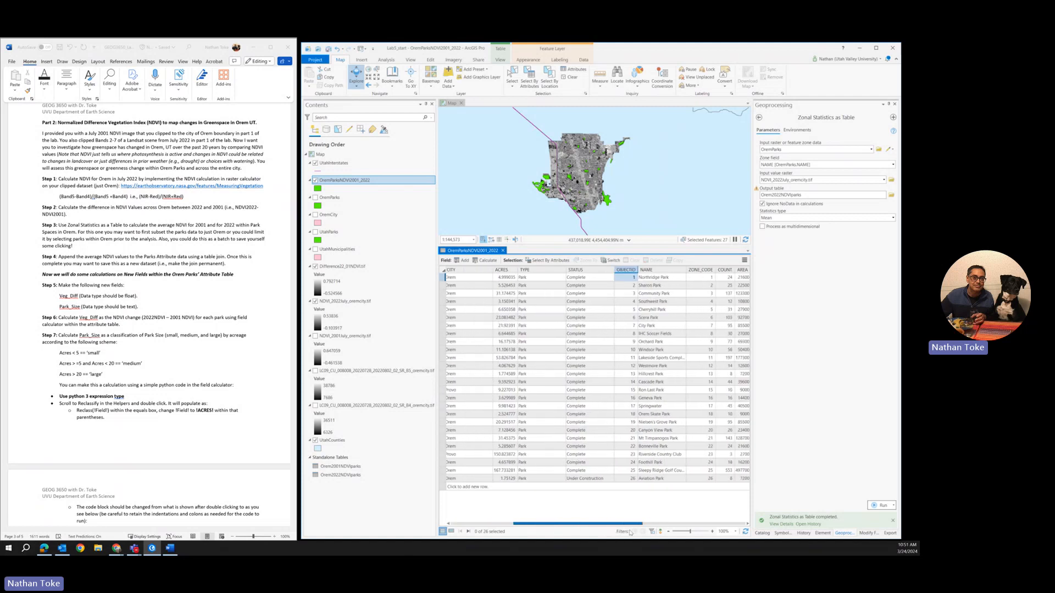
right_click(622, 271)
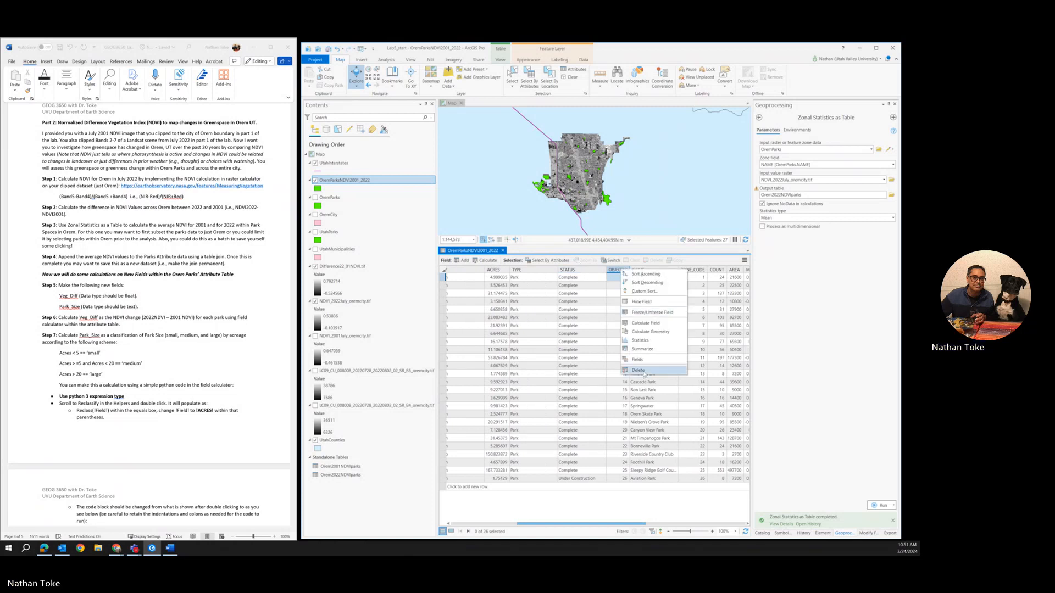
click(638, 371)
click(624, 309)
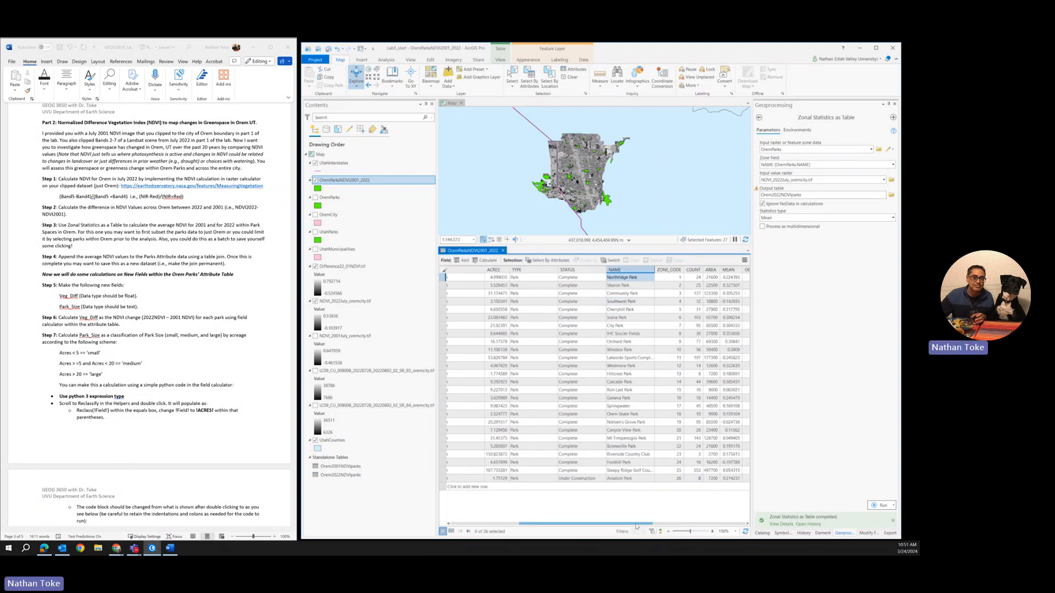
Step: Delete the remaining joined OBJECTID field between the first MEAN column and the following NAME column
drag(637, 526, 668, 529)
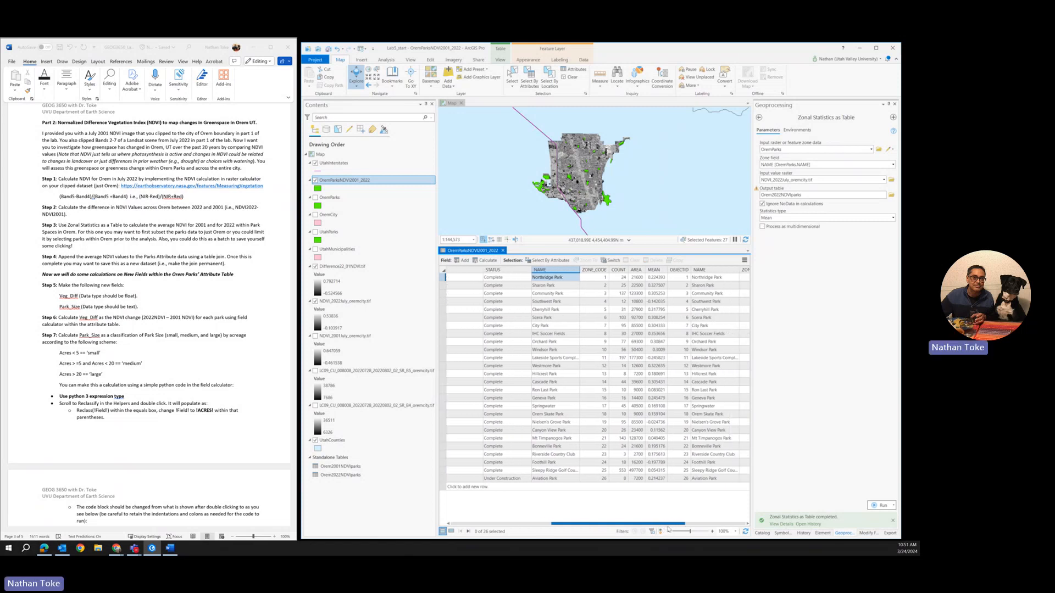
right_click(683, 270)
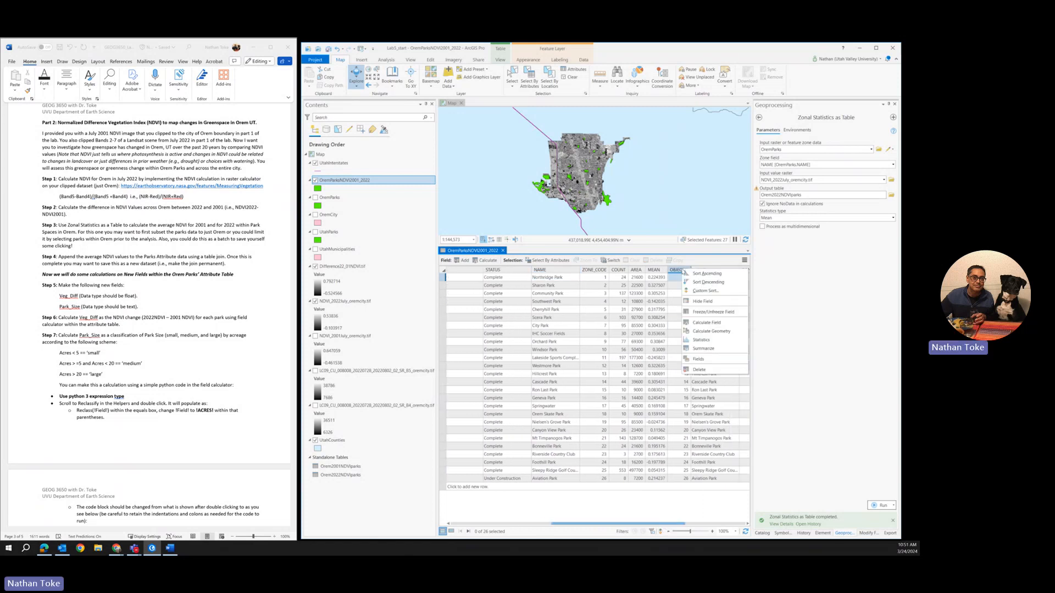
click(698, 370)
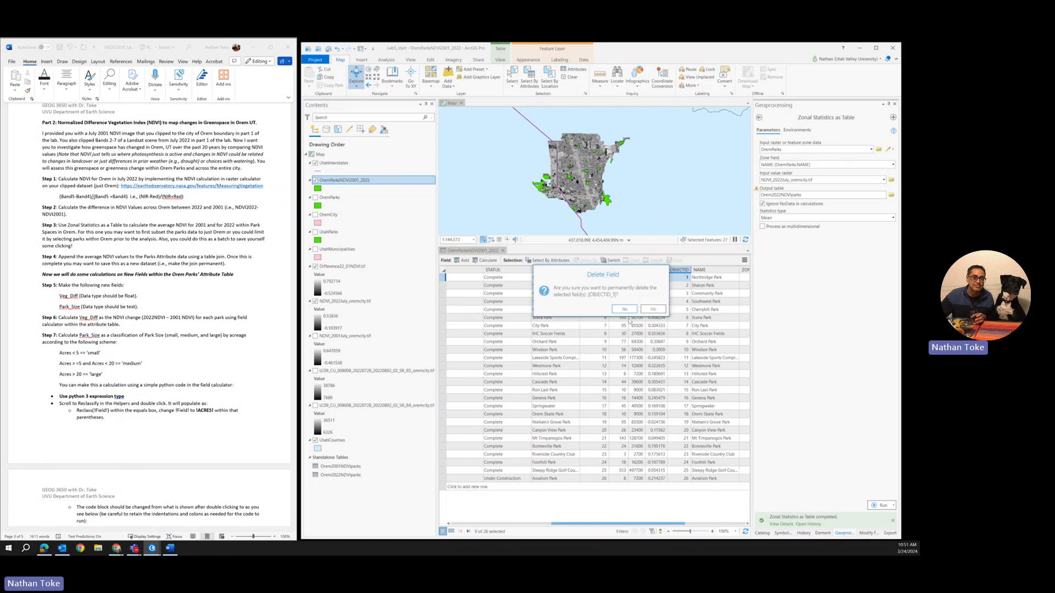
click(630, 311)
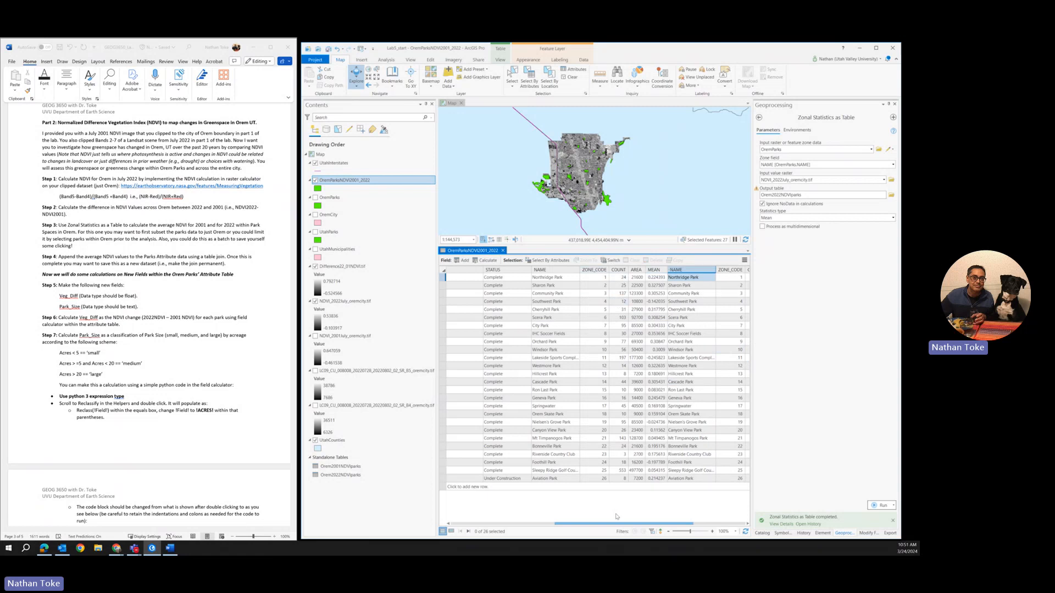
Step: Add a field named NDVI2001 with data type Float to the parks table and save the field changes
drag(630, 526, 681, 526)
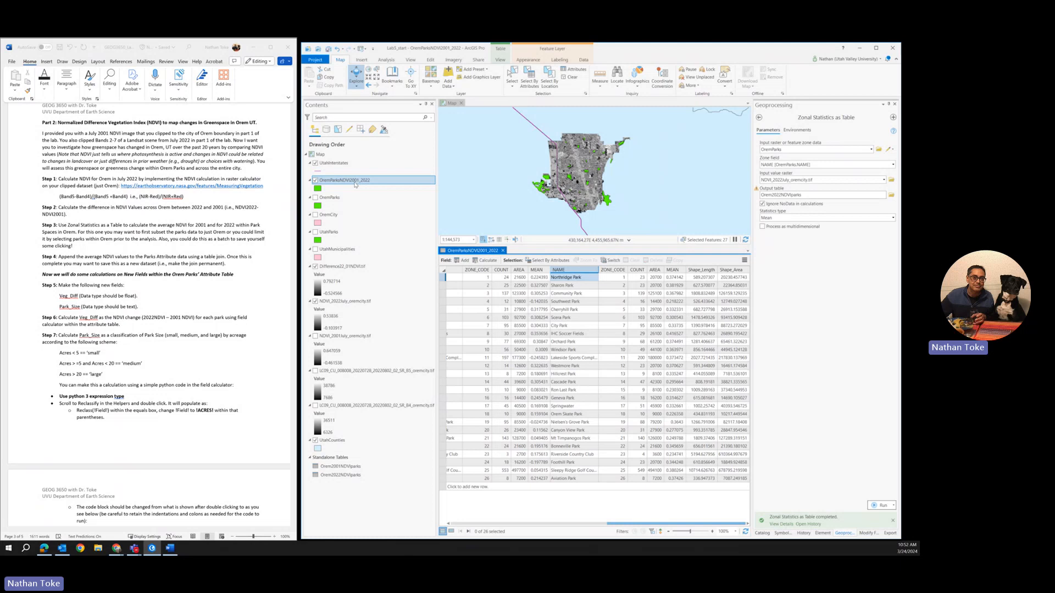
click(460, 261)
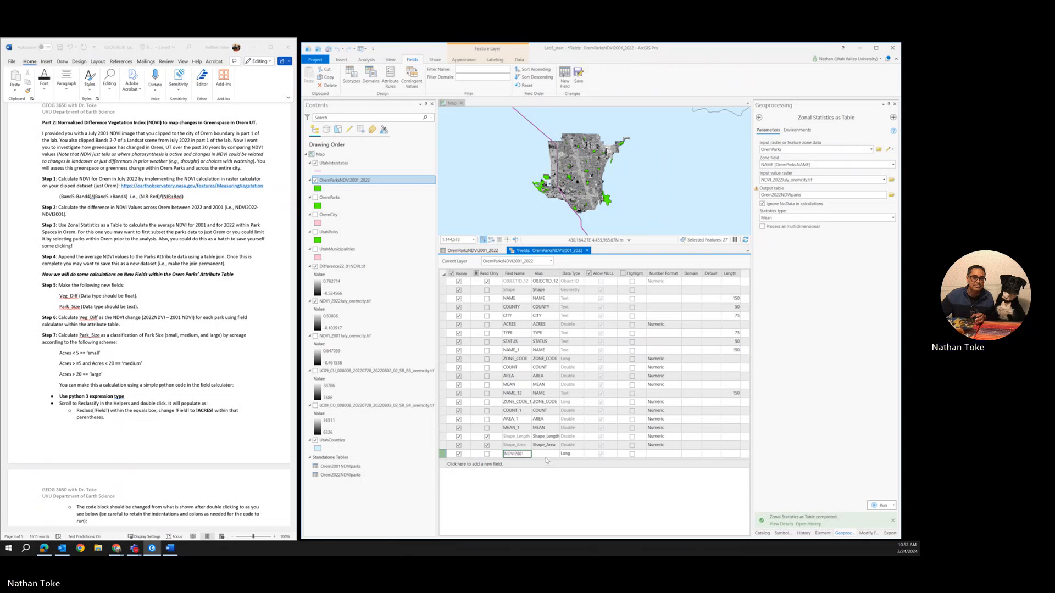
click(569, 456)
click(573, 455)
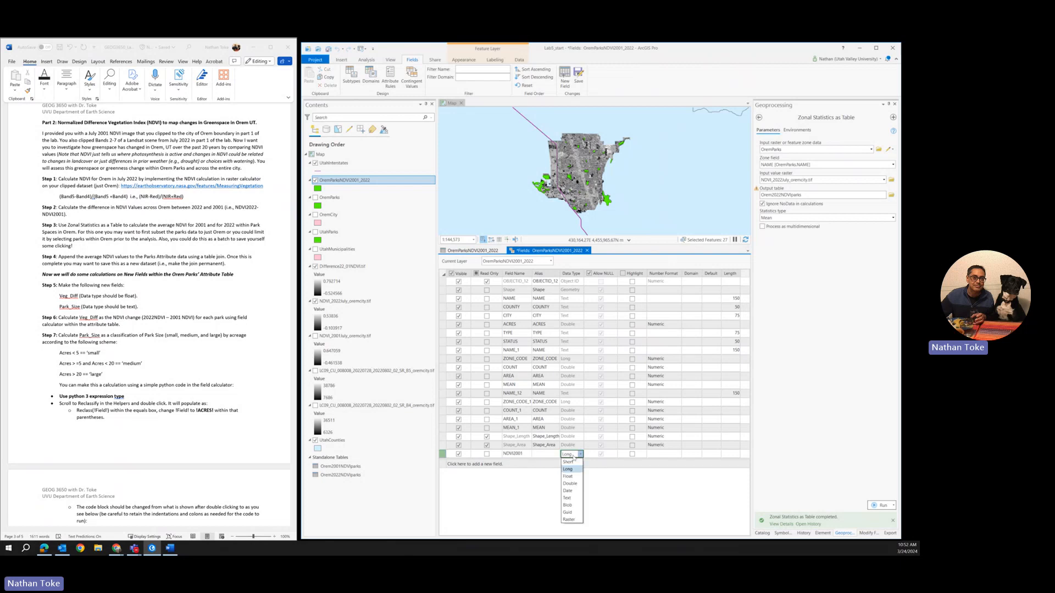
click(570, 476)
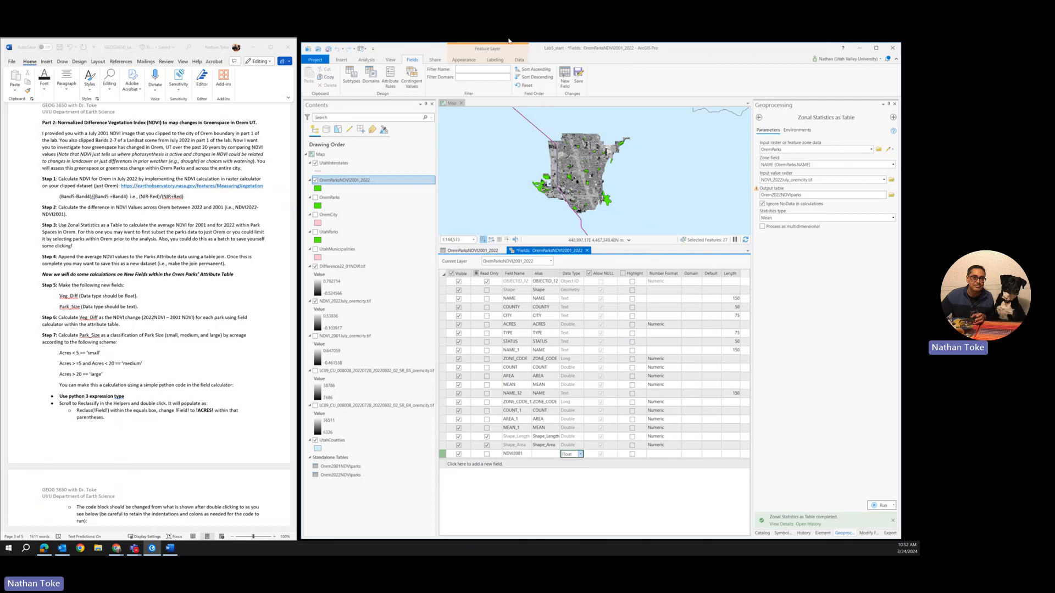
click(579, 75)
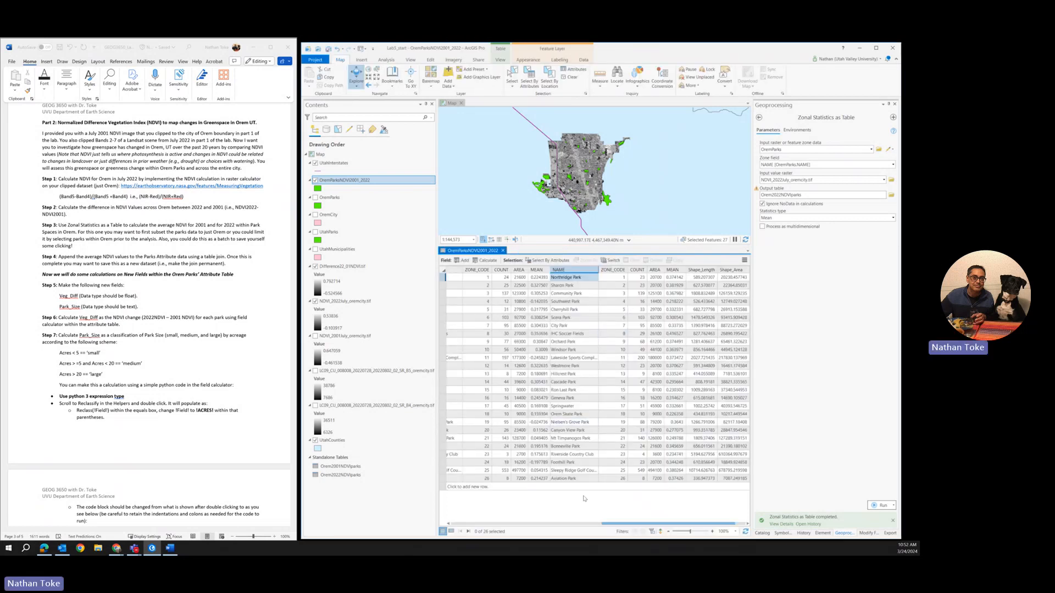
Step: Calculate the NDVI2001 field with a Python 3 expression that copies the first MEAN field, the 2001 average
drag(626, 525, 637, 525)
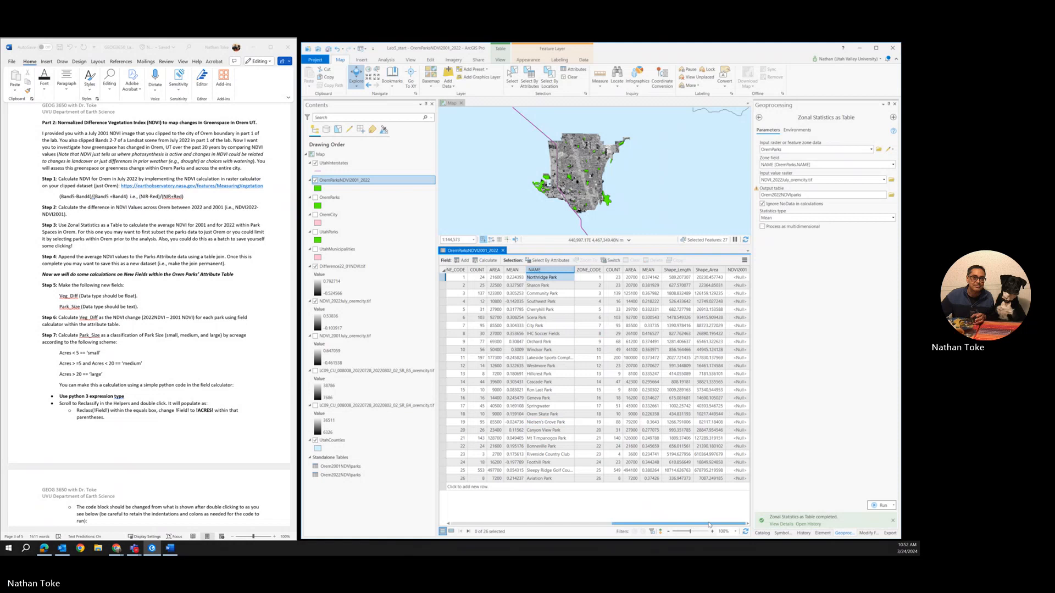
right_click(736, 273)
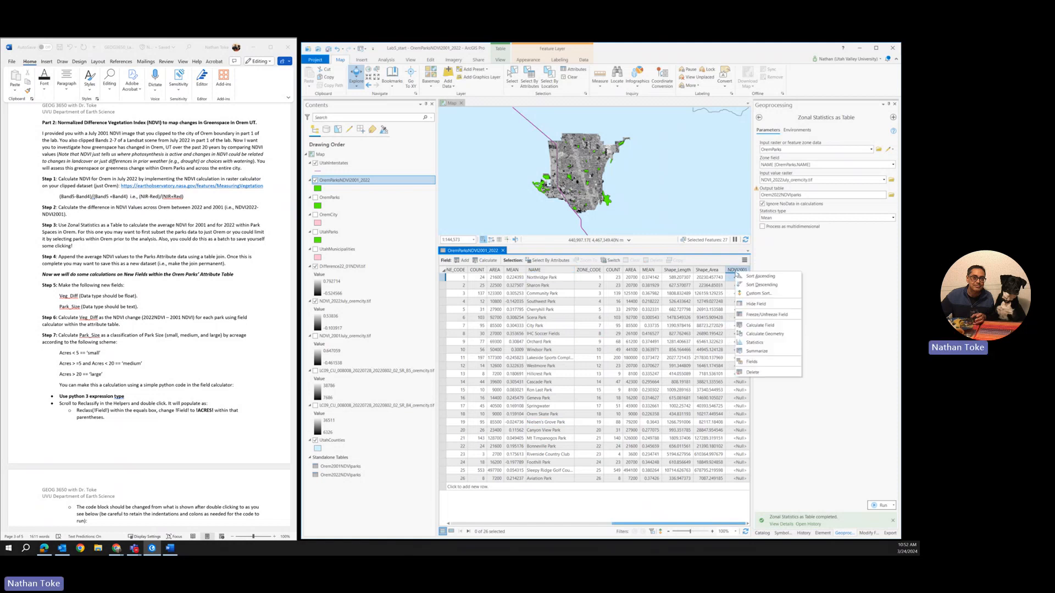
click(766, 326)
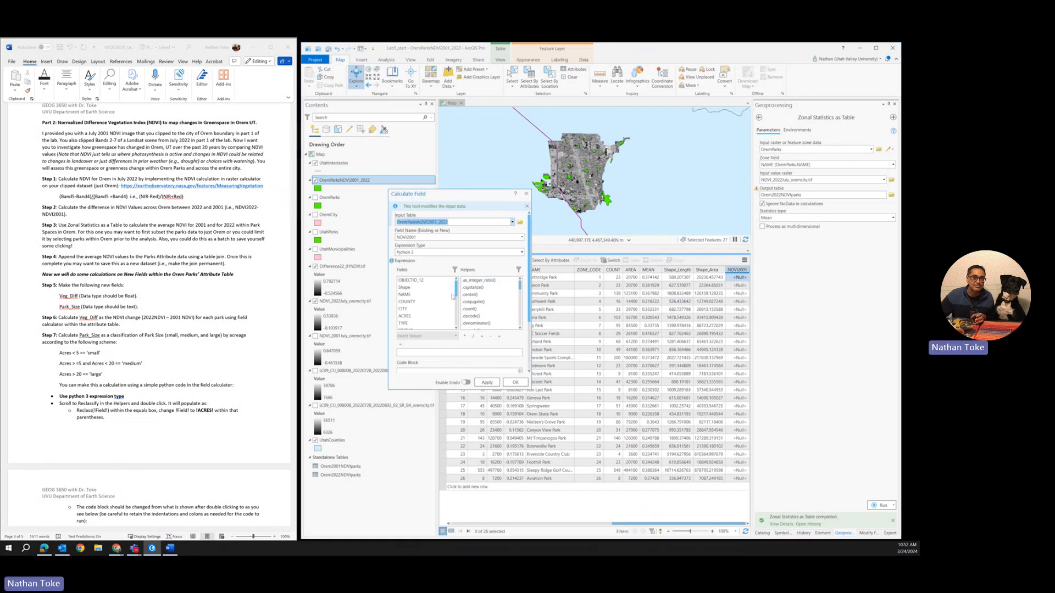
scroll(427, 313, down, 3)
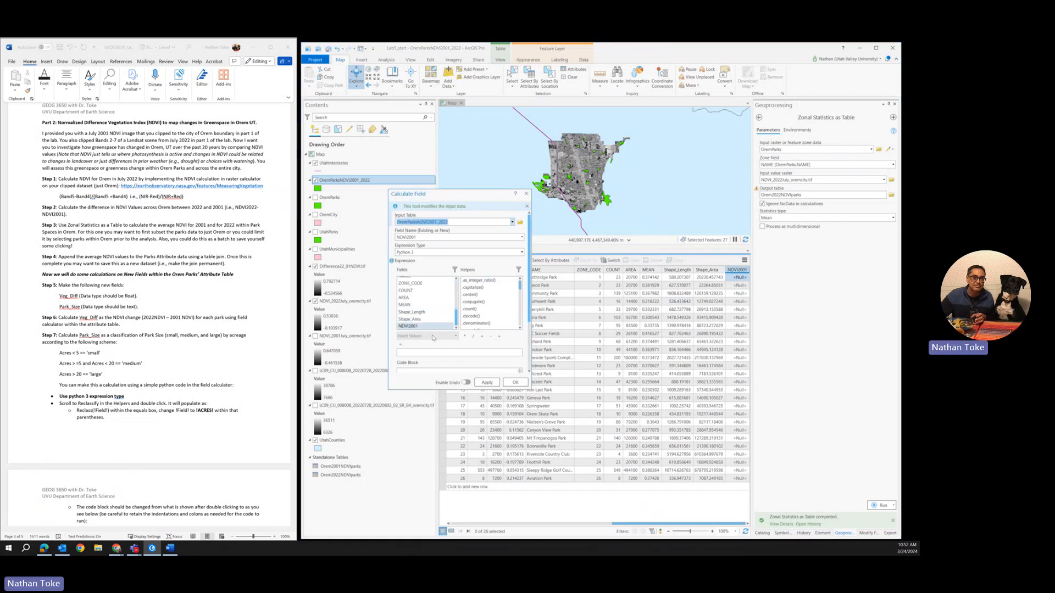
scroll(406, 306, up, 3)
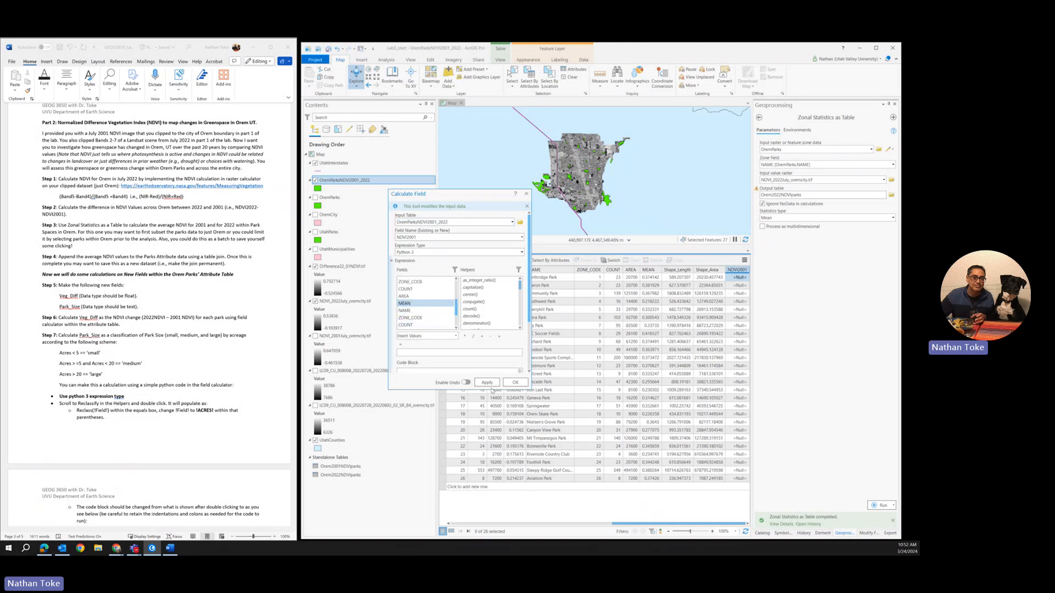
double_click(404, 303)
click(486, 383)
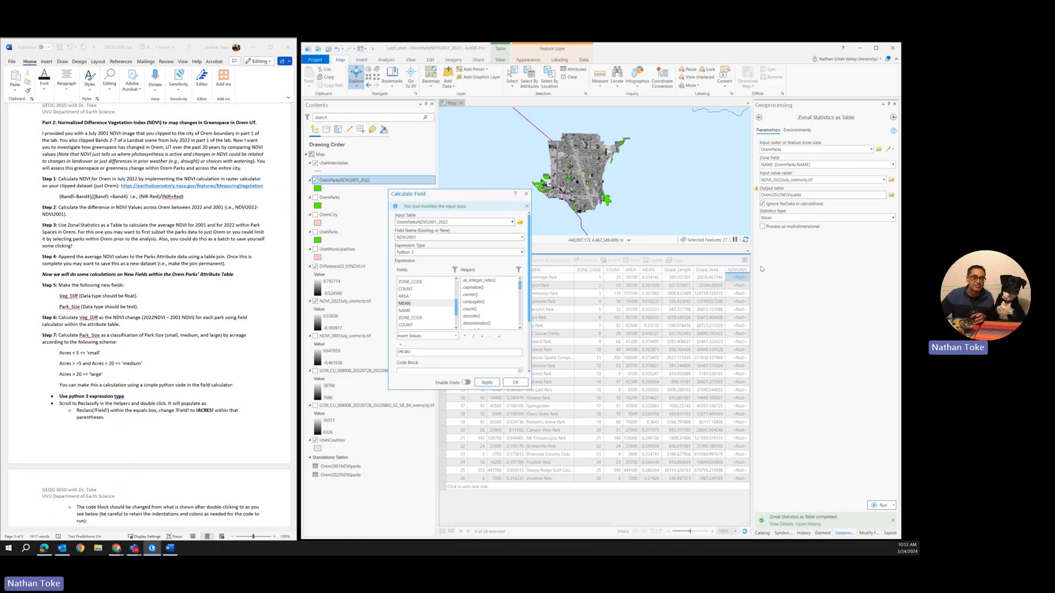
click(528, 194)
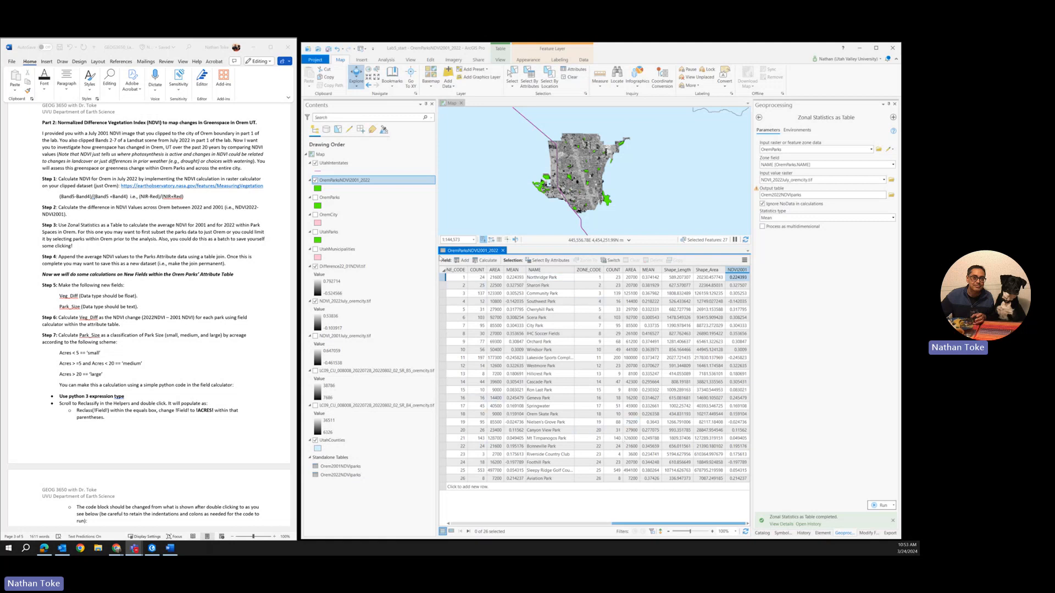
Step: Add a field named NDVI2022 with data type Float, save the changes and close the fields view
click(461, 261)
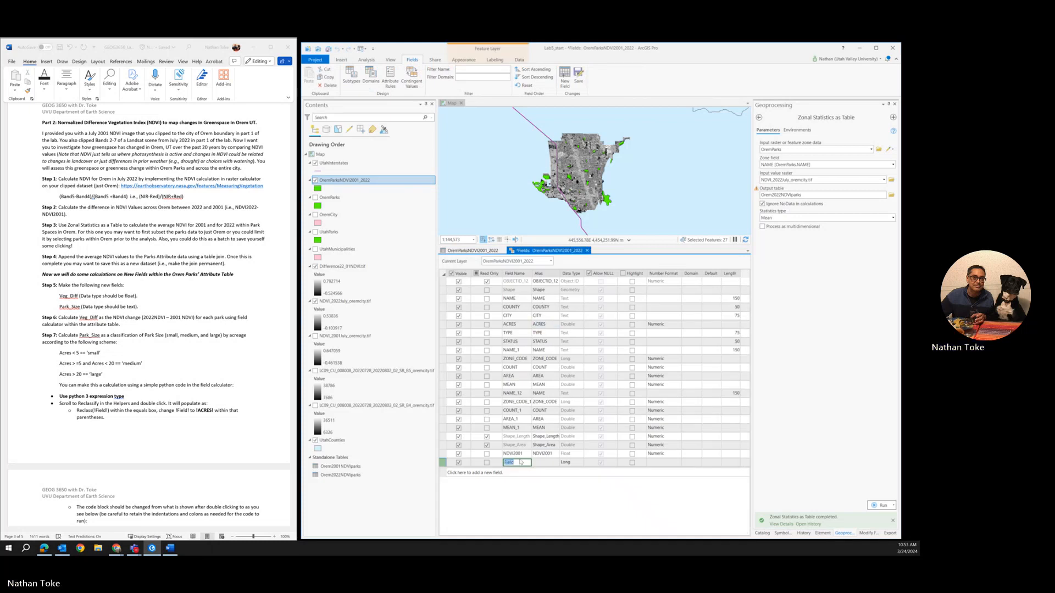
text(NDVI)
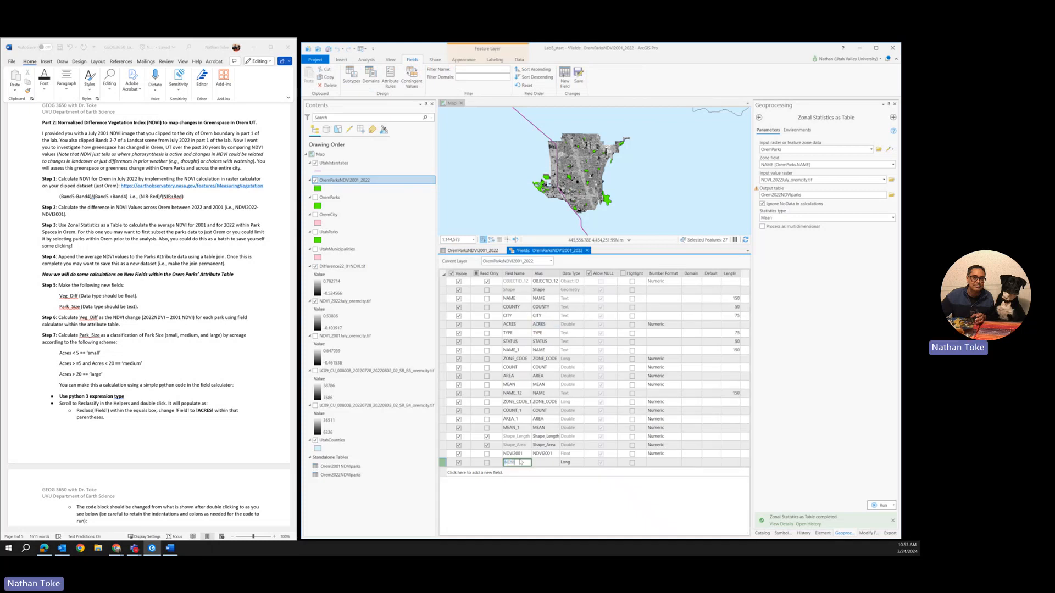
text(2022)
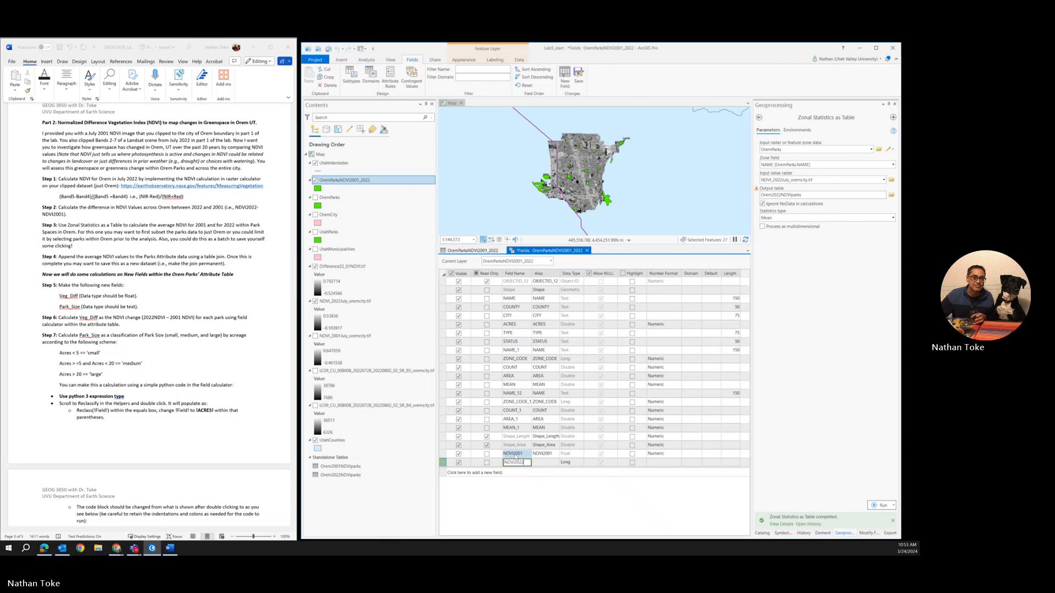
click(565, 464)
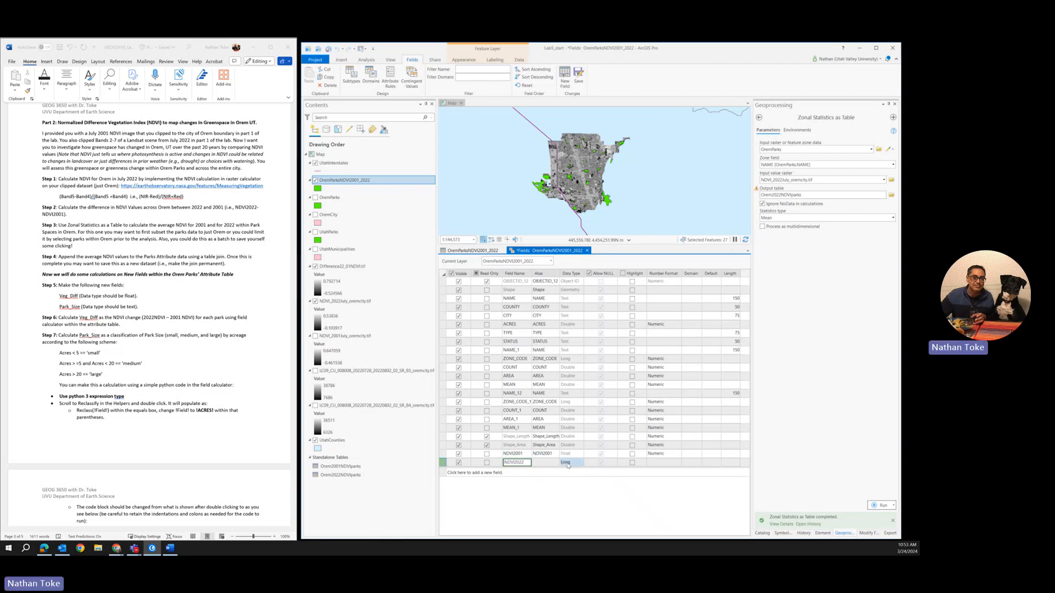
click(567, 465)
click(571, 483)
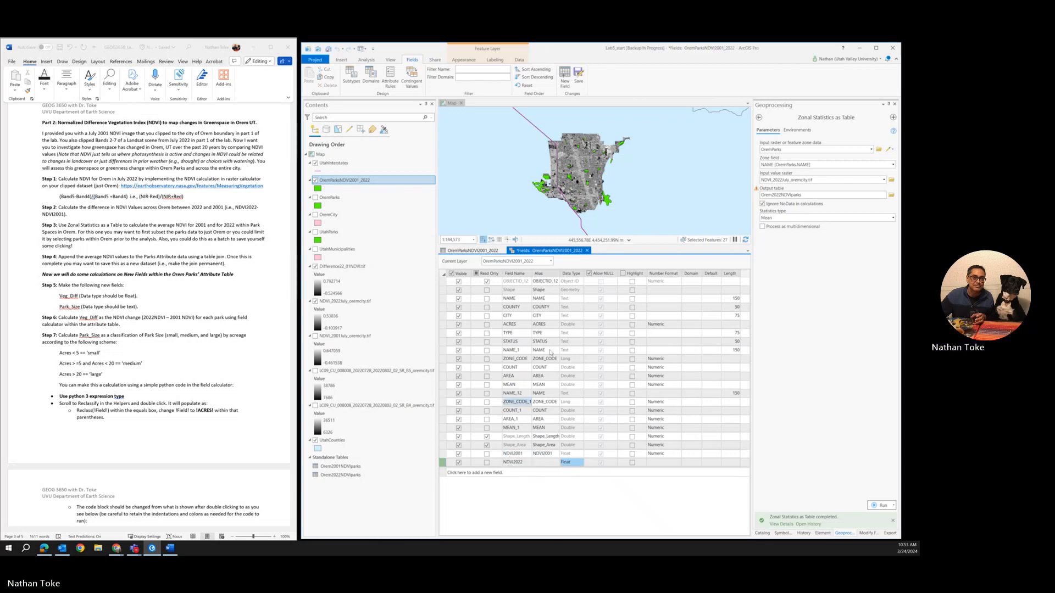
click(577, 80)
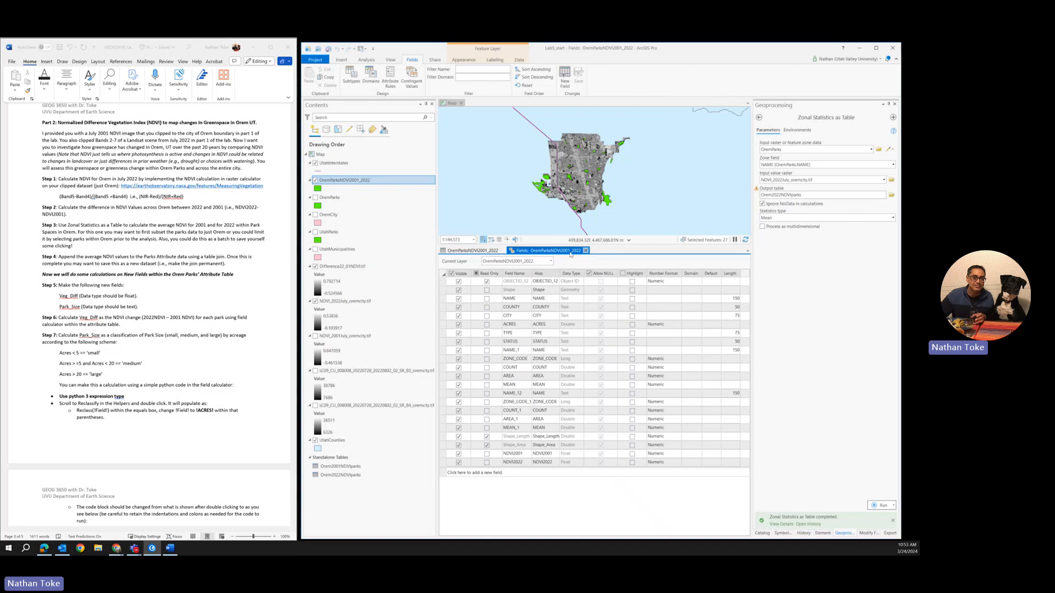
click(586, 250)
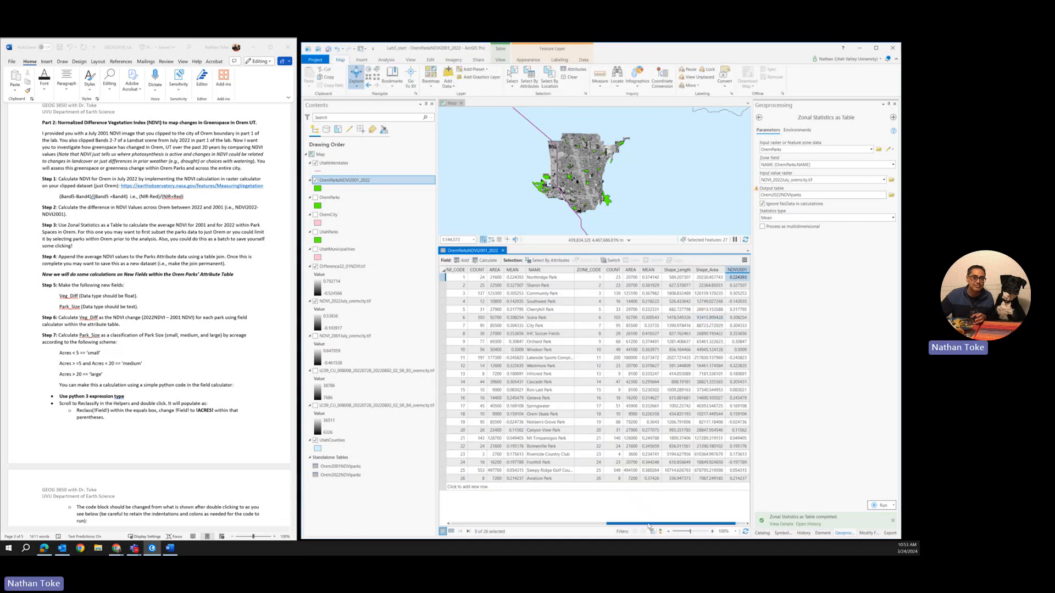
Step: Calculate the NDVI2022 field with a Python 3 expression that copies the second MEAN field, !MEAN_1!
drag(626, 525, 635, 526)
right_click(737, 270)
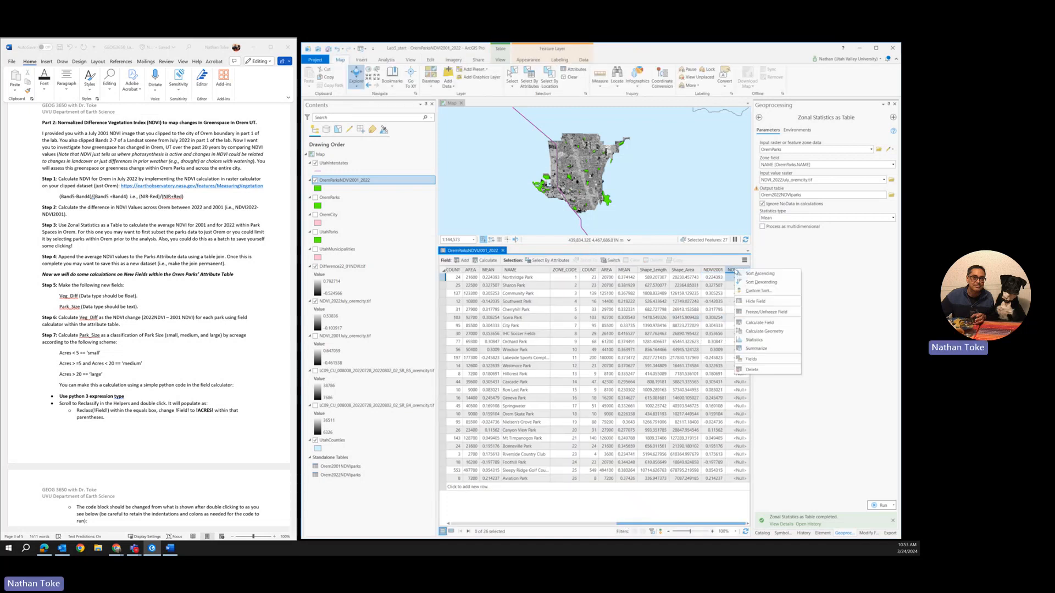
click(755, 325)
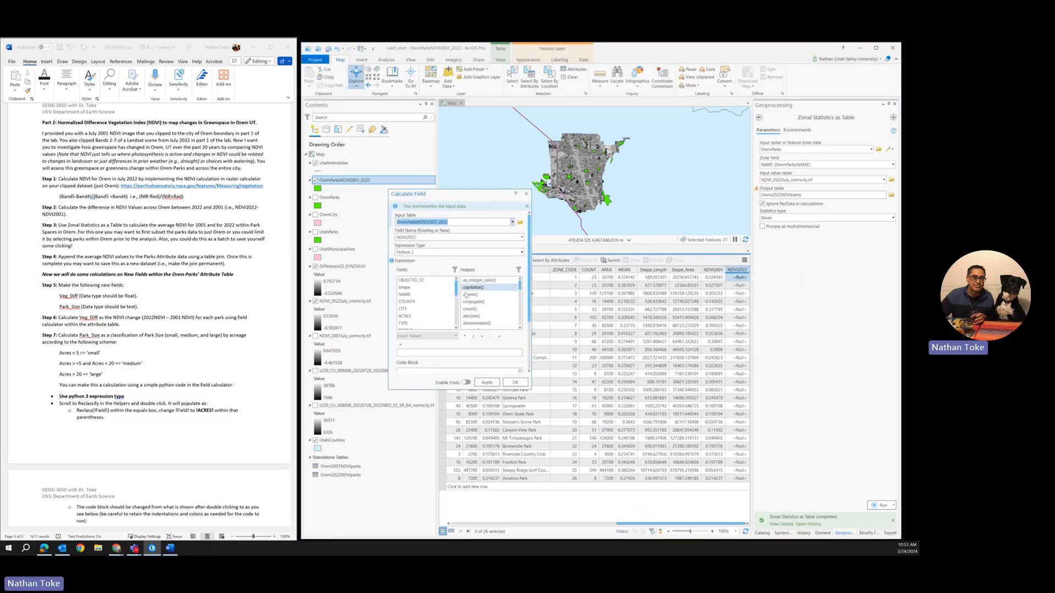
scroll(438, 296, down, 3)
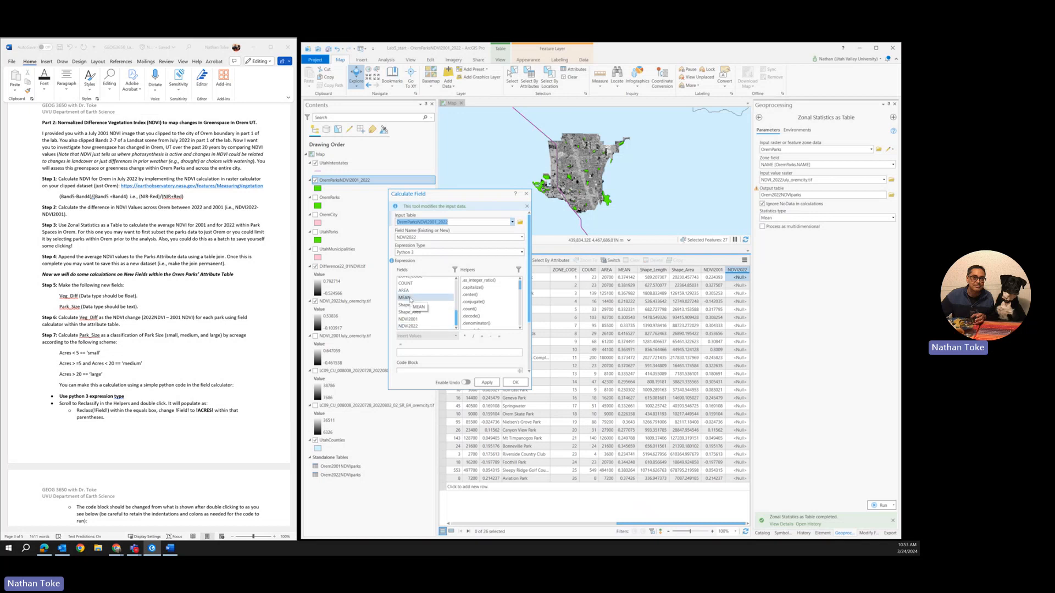
double_click(410, 300)
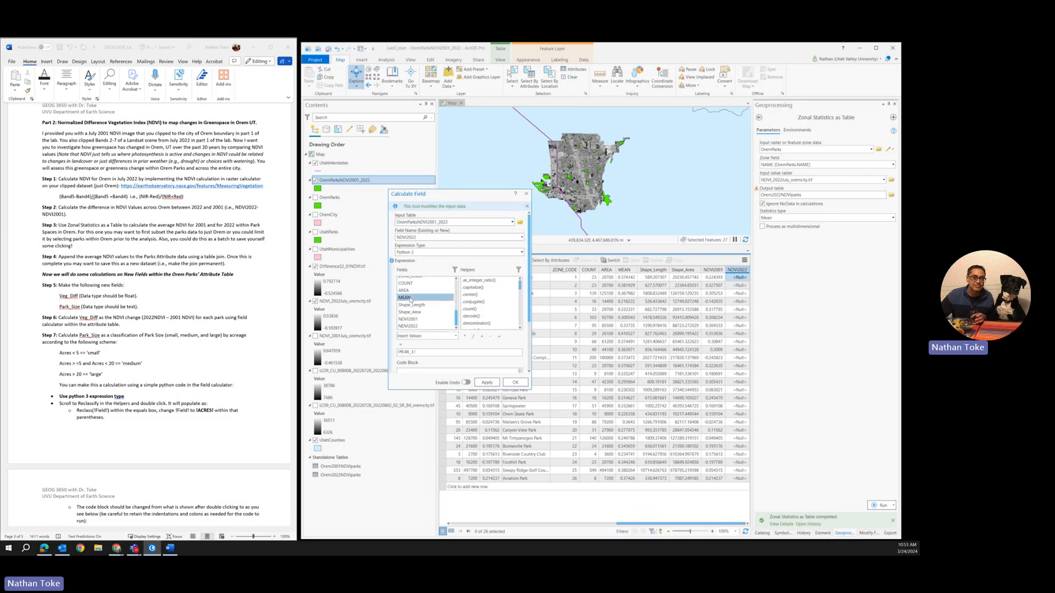
click(487, 383)
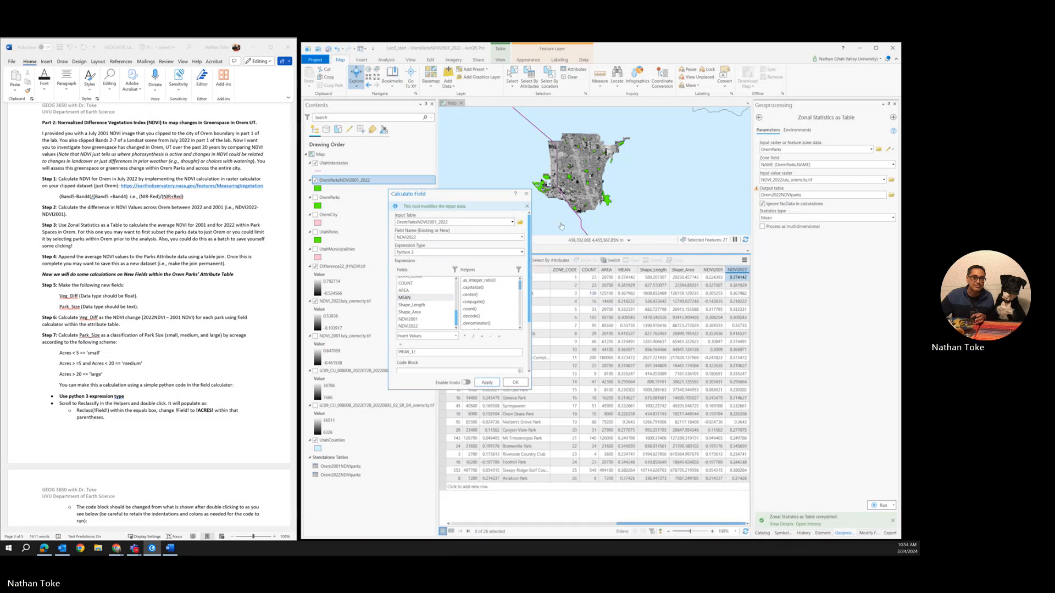
click(526, 194)
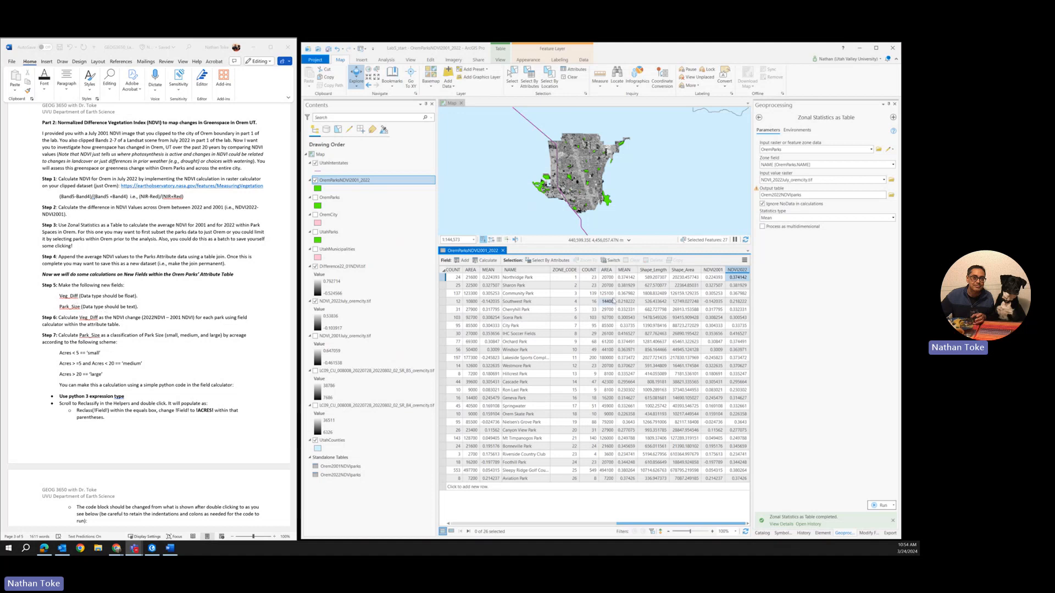
Step: Add a field named Veg_diff with data type Float to the parks table and save the field changes
drag(730, 282, 720, 281)
click(463, 261)
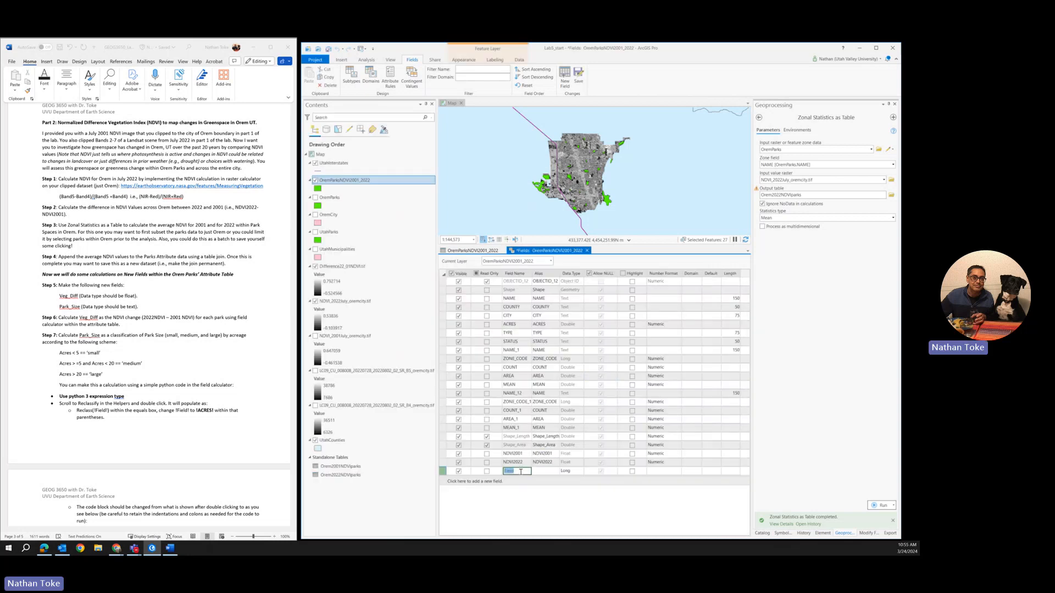
text(Veg_f)
key(BackSpace)
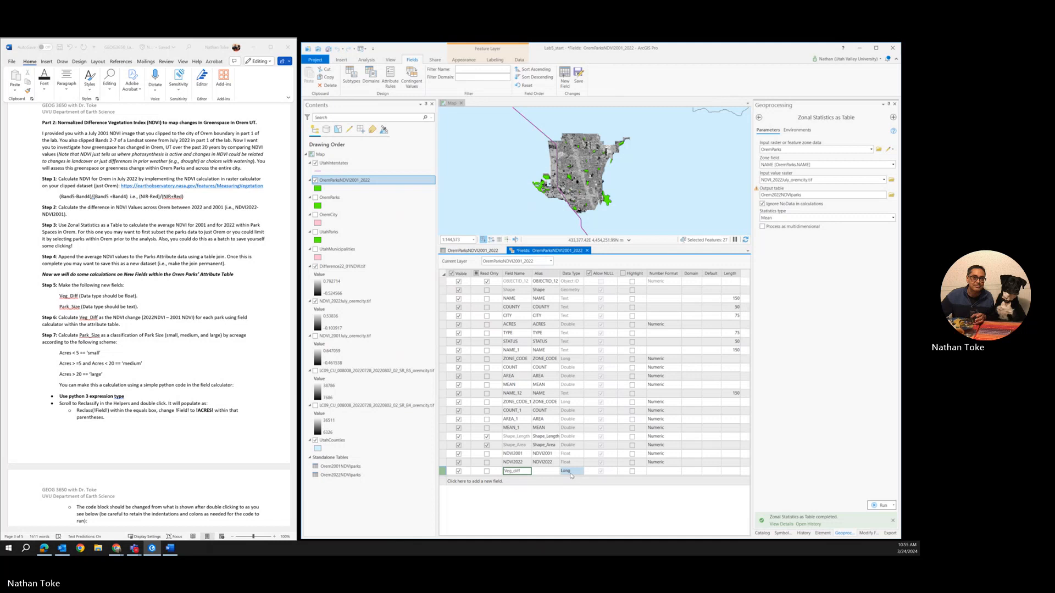
click(571, 476)
click(562, 494)
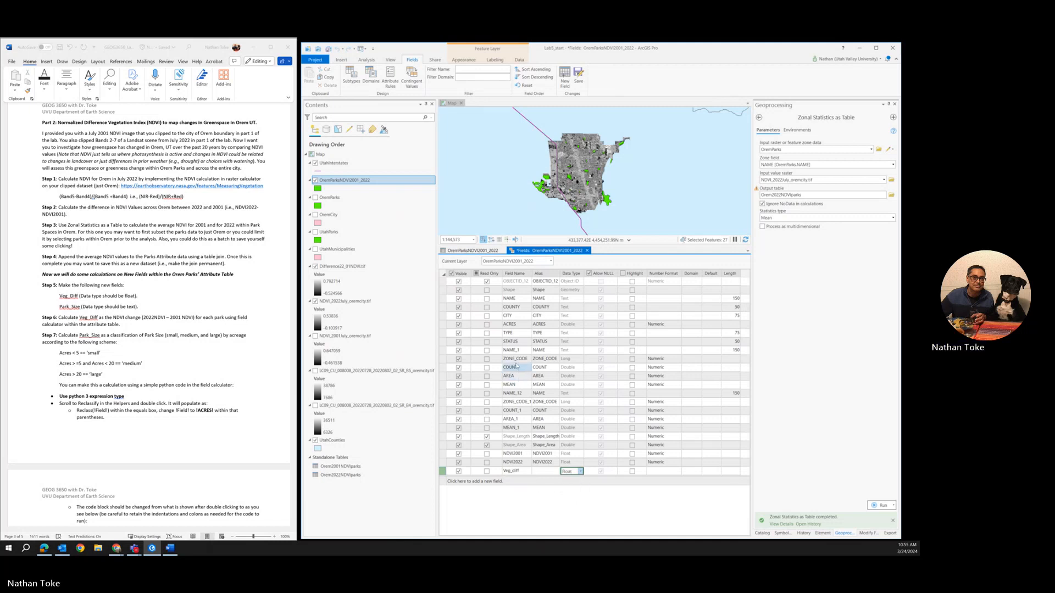
click(582, 77)
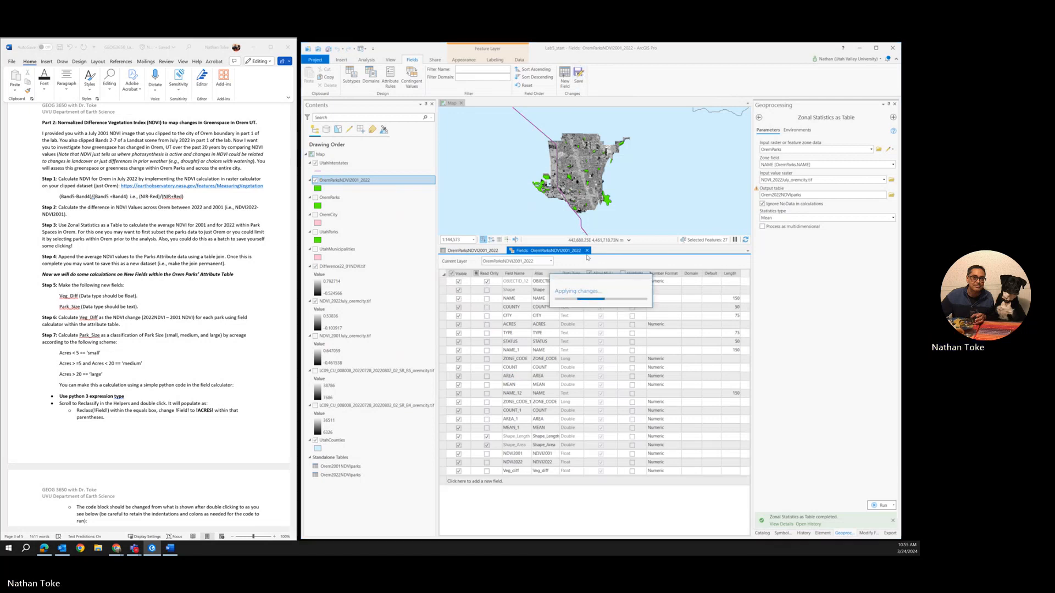
Step: Add a field named Park_Size with data type Text, save the changes and return to the attribute table
click(486, 484)
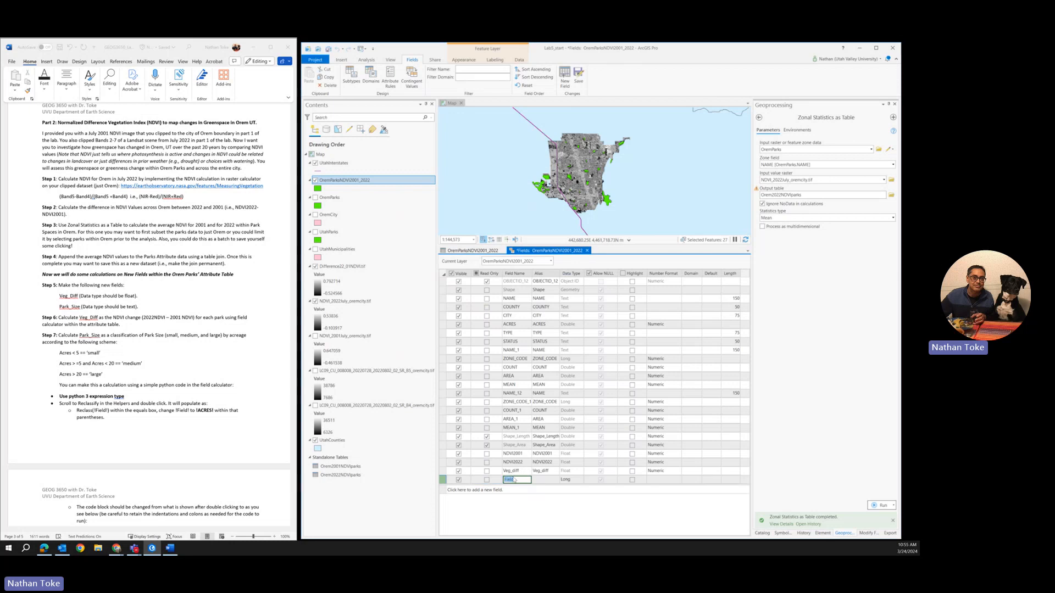
text(Park_Size)
click(572, 482)
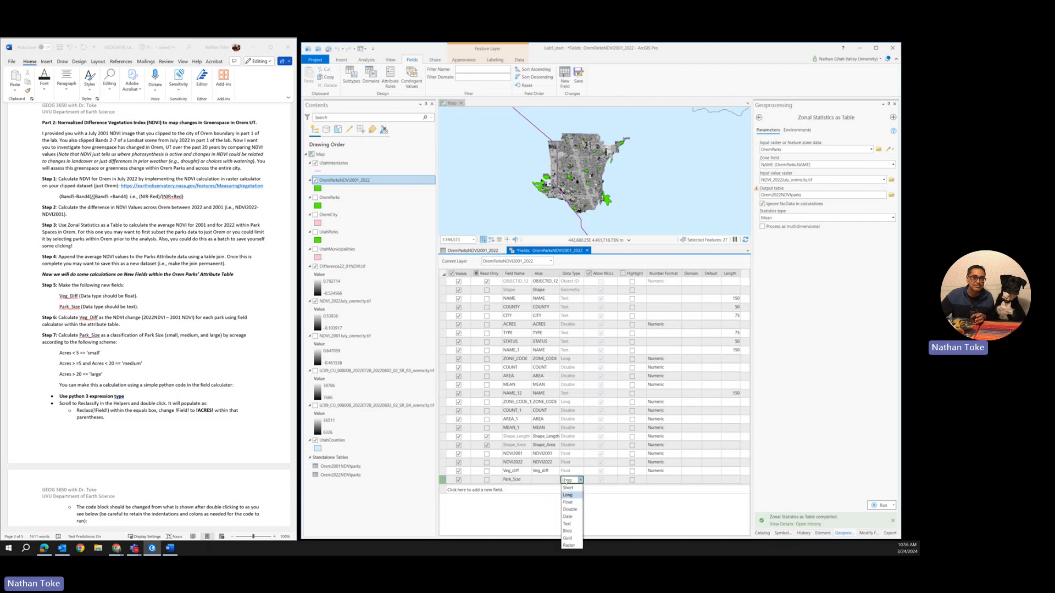
click(568, 526)
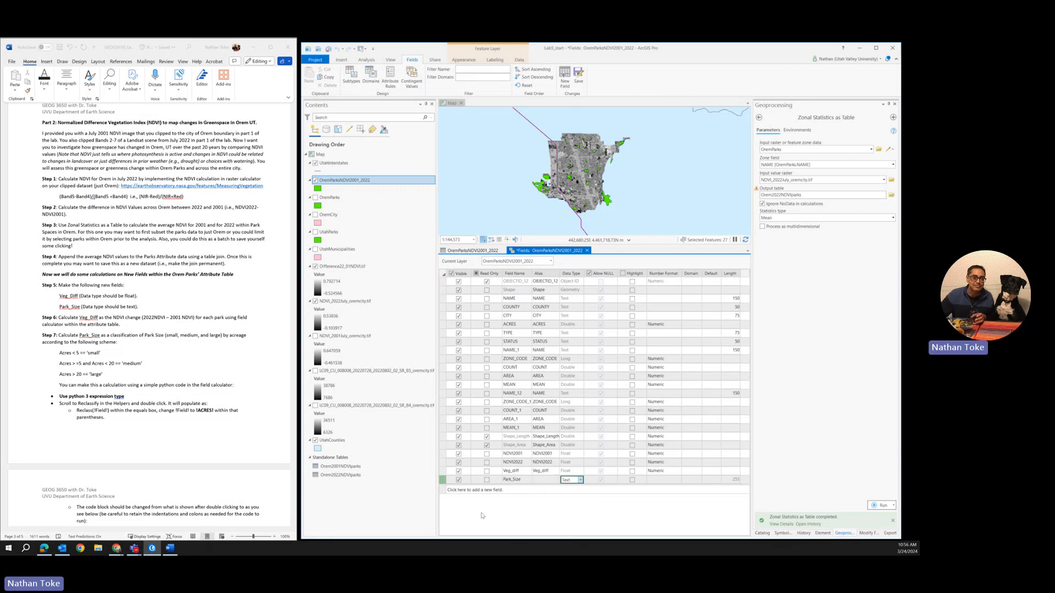
click(579, 75)
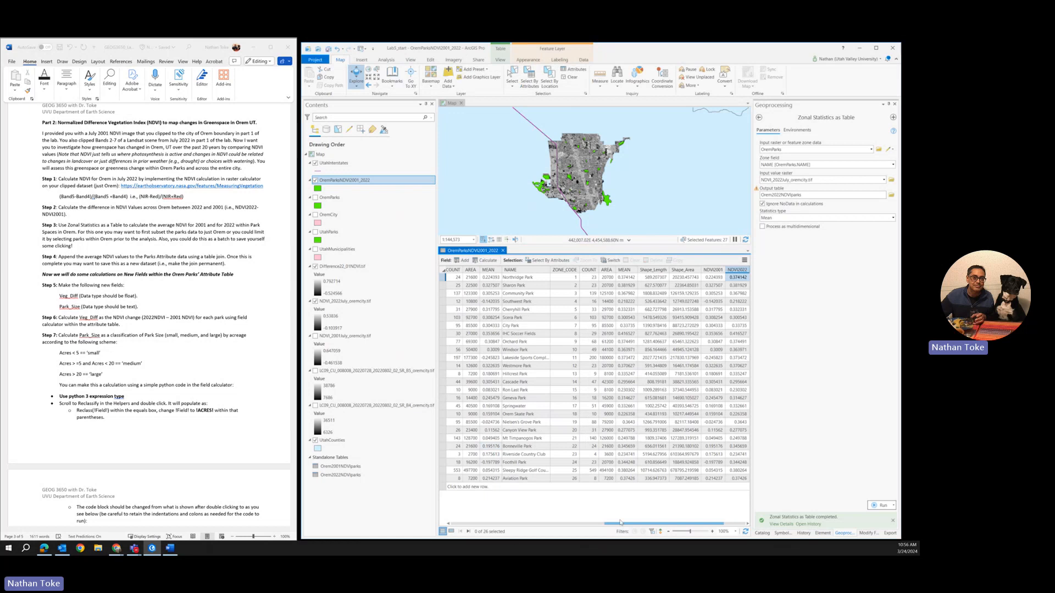
Step: Widen the narrow Veg_diff column between NDVI2022 and Park_Size in the attribute table
drag(621, 522, 643, 523)
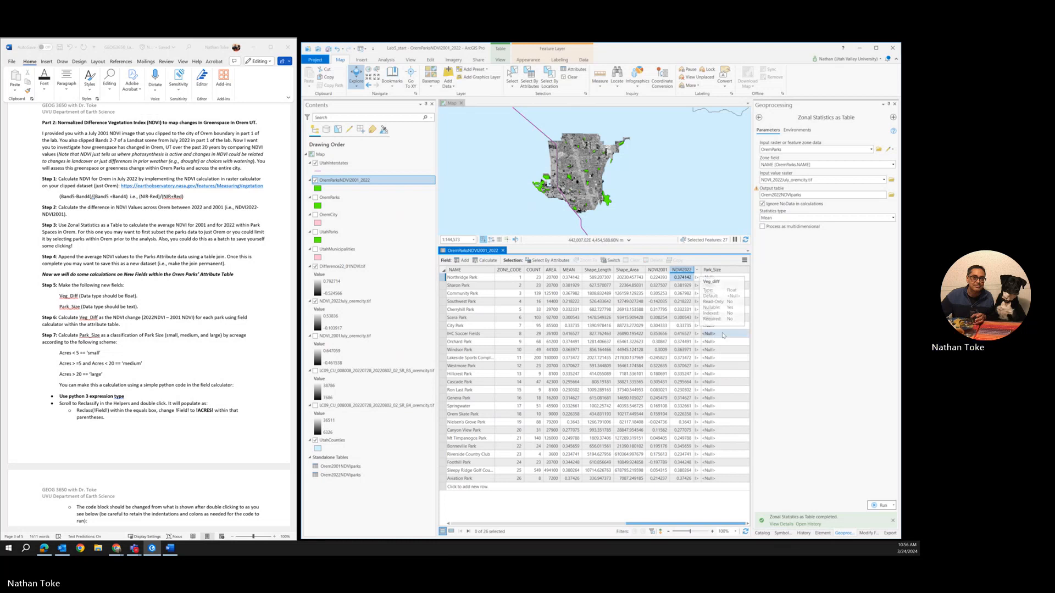
drag(701, 269, 725, 267)
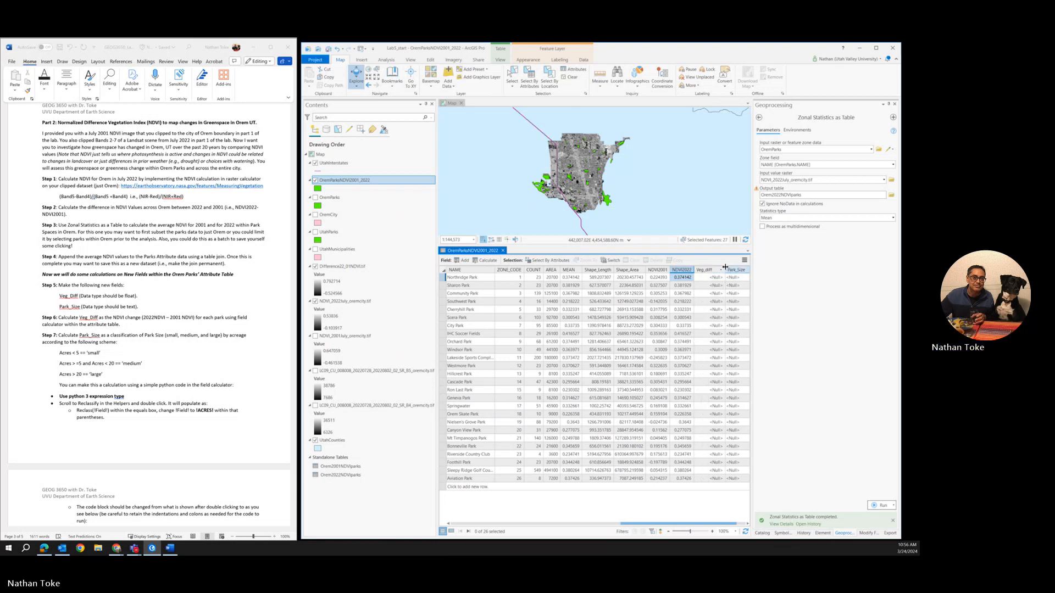
drag(680, 524, 715, 527)
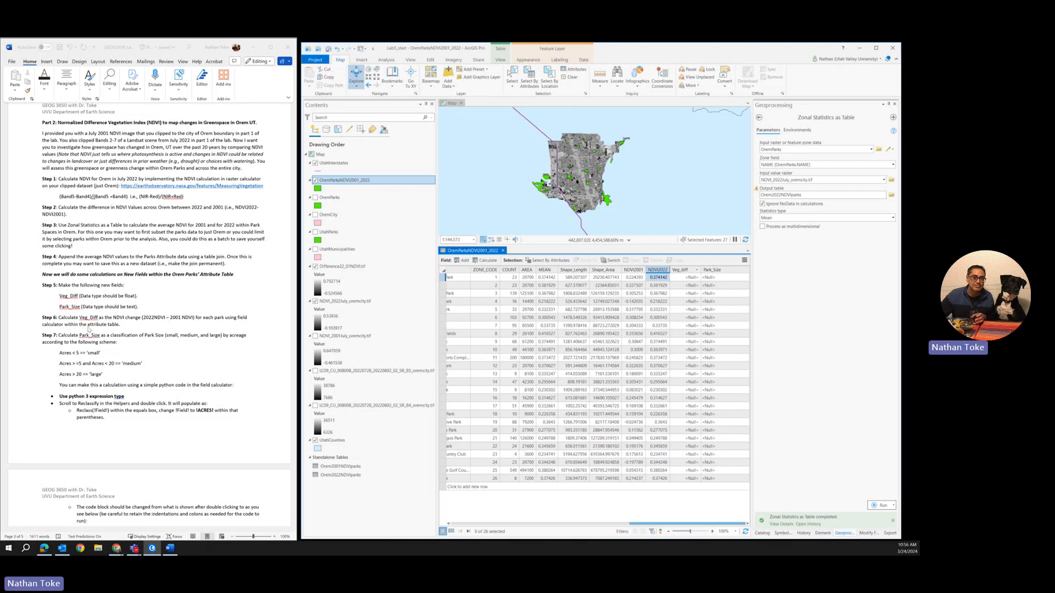
Step: Set up a Python 3 field calculation for Veg_diff with the expression !NDVI2022! - !NDVI2001!
right_click(679, 270)
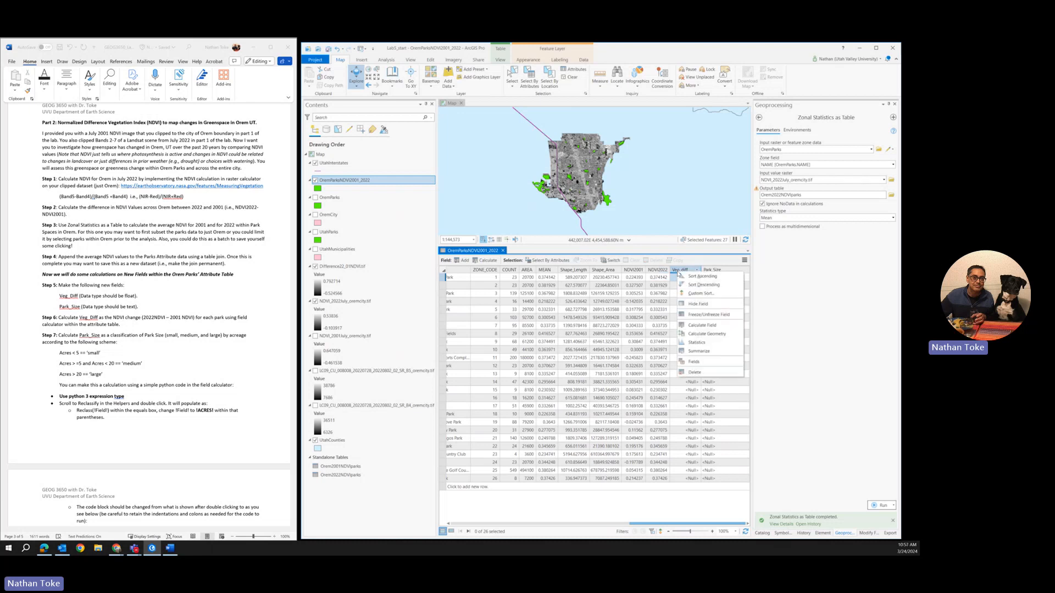
click(703, 326)
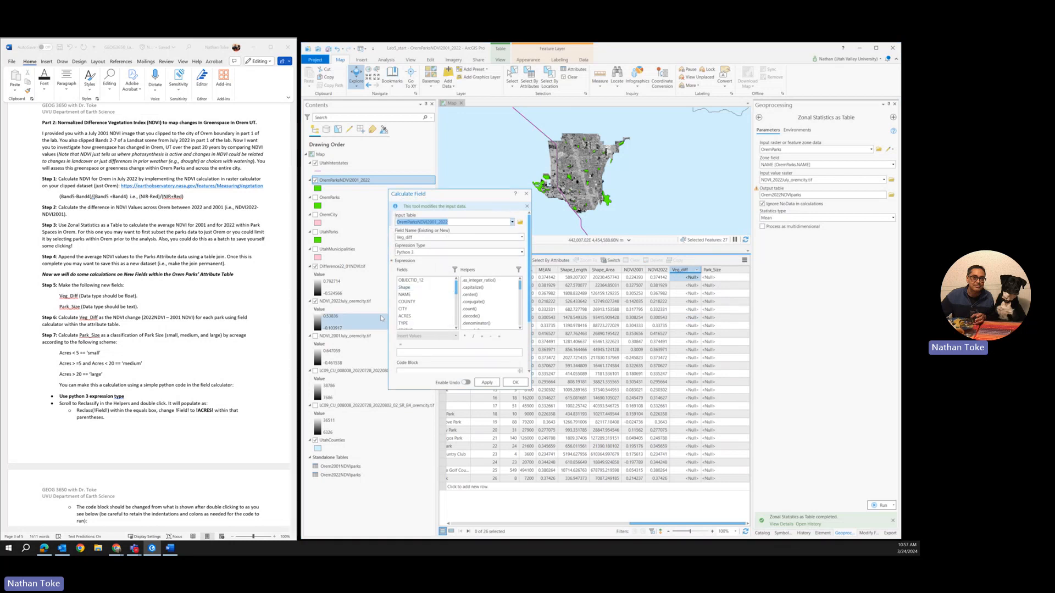
drag(456, 288, 461, 333)
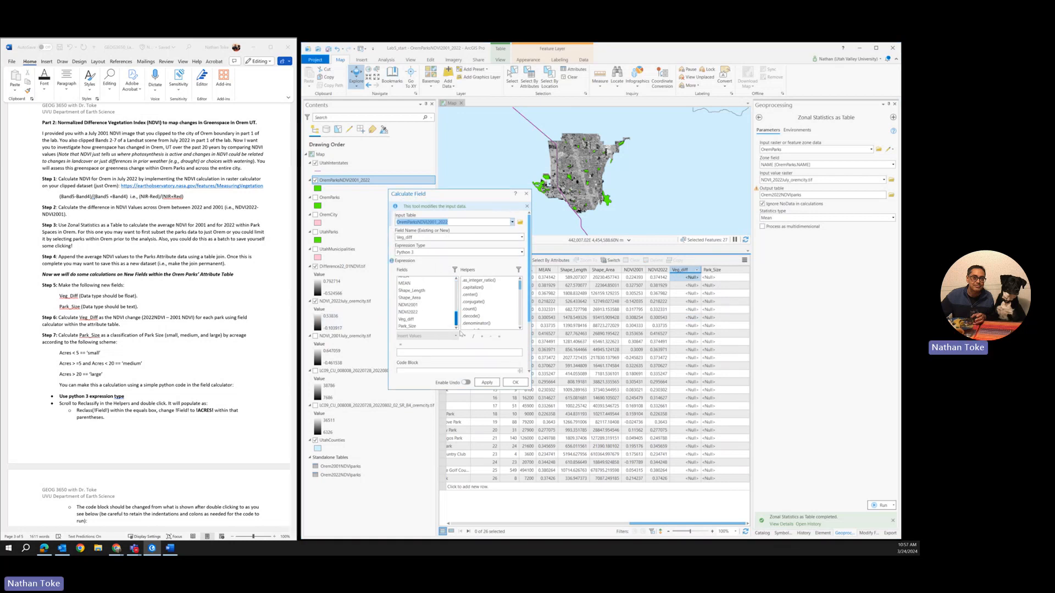
double_click(413, 312)
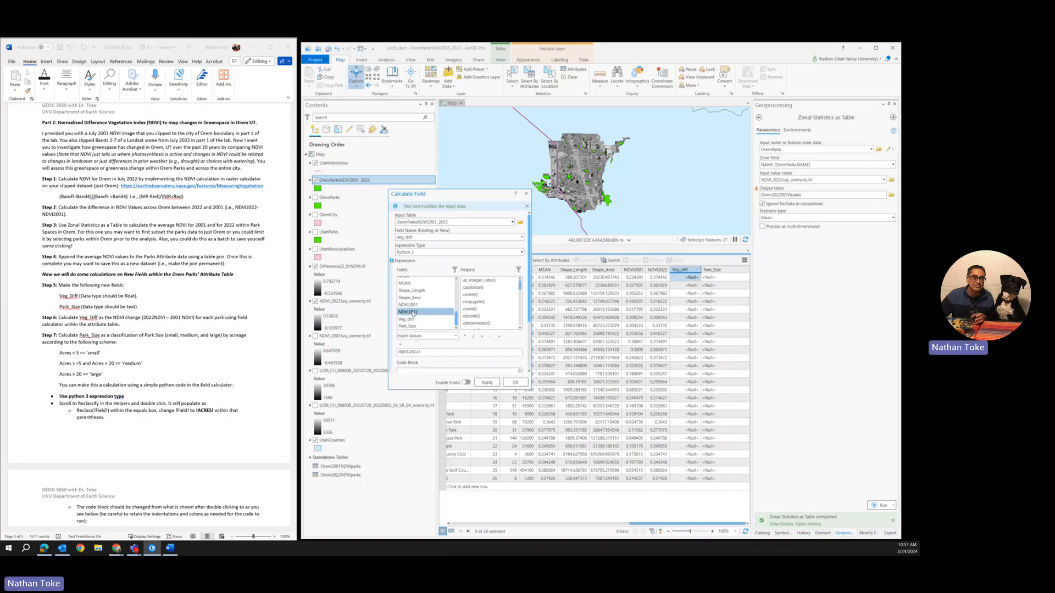
click(490, 336)
double_click(408, 304)
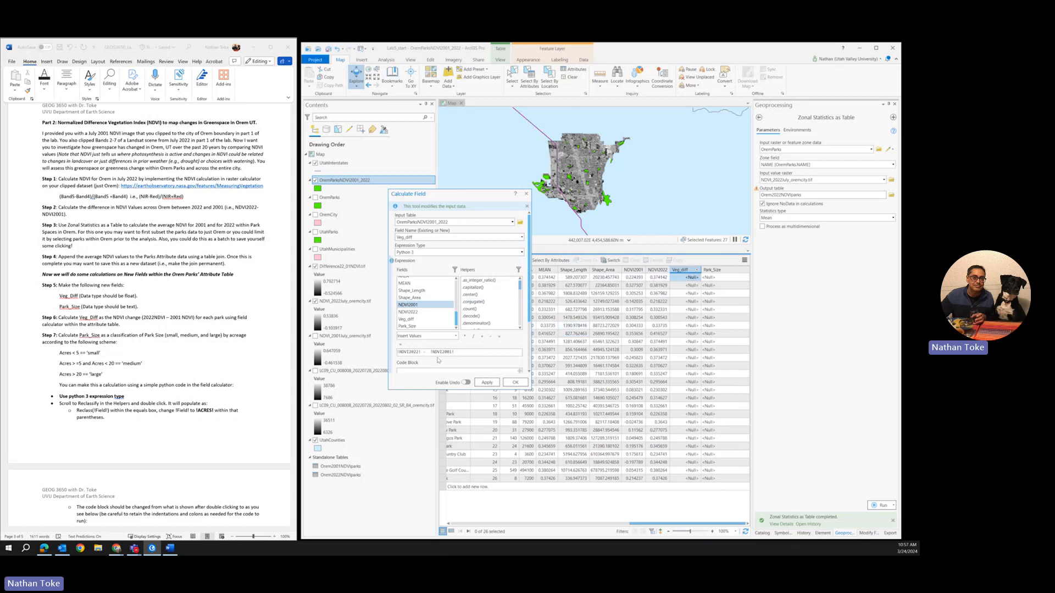
Step: Examine the available expression types and the list of Python helper functions for the field calculation
scroll(437, 360, down, 1)
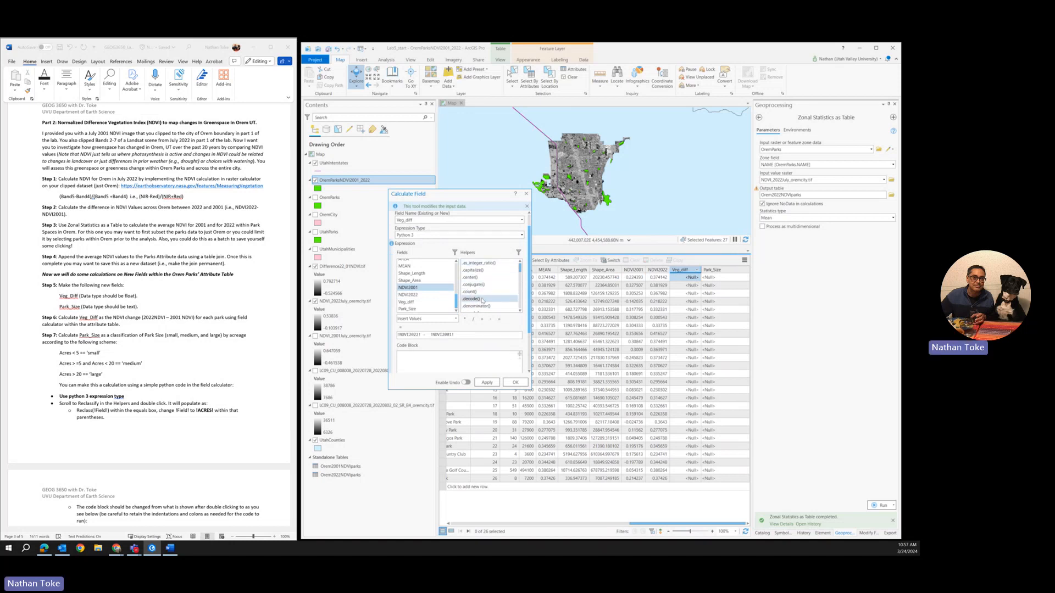
click(424, 235)
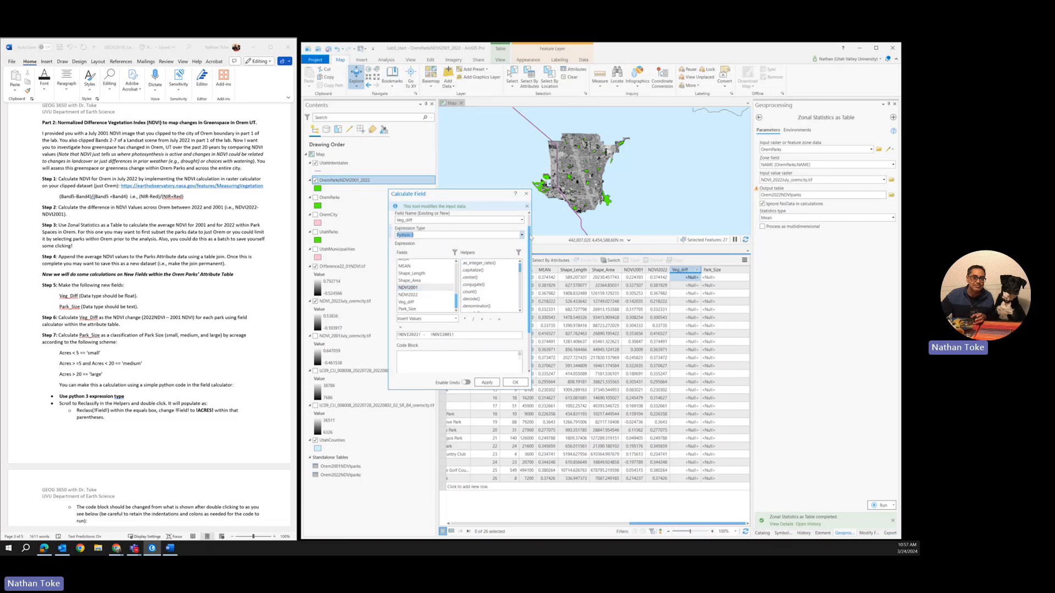
click(521, 235)
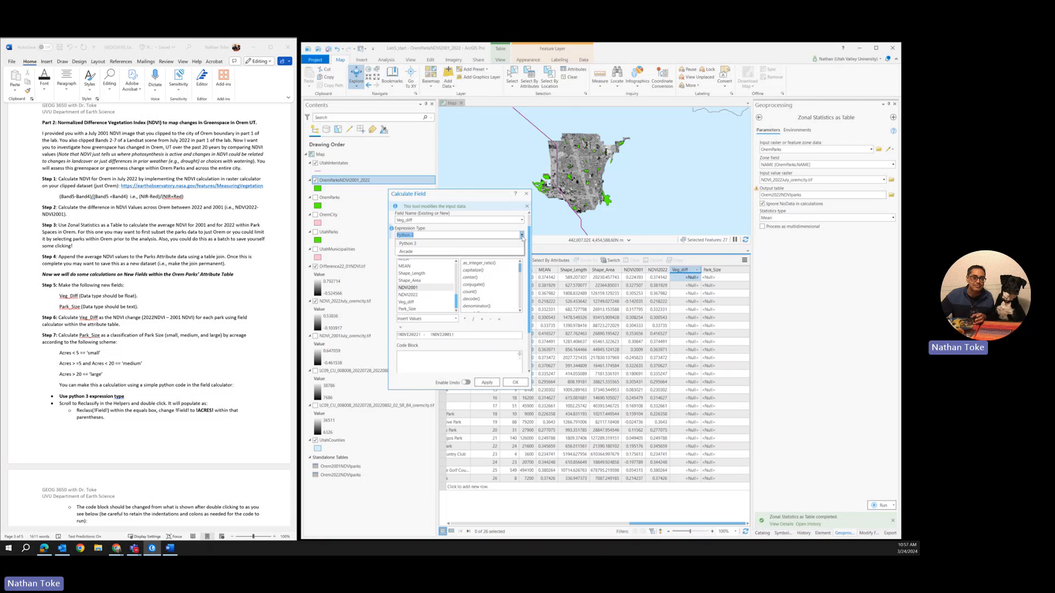
click(522, 236)
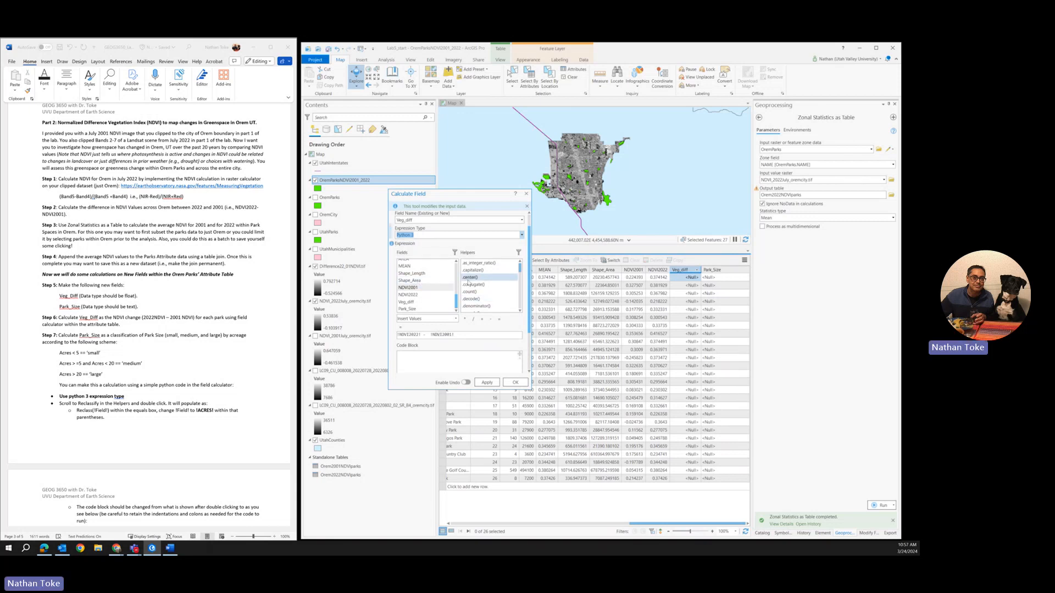
scroll(482, 287, down, 3)
scroll(483, 287, down, 8)
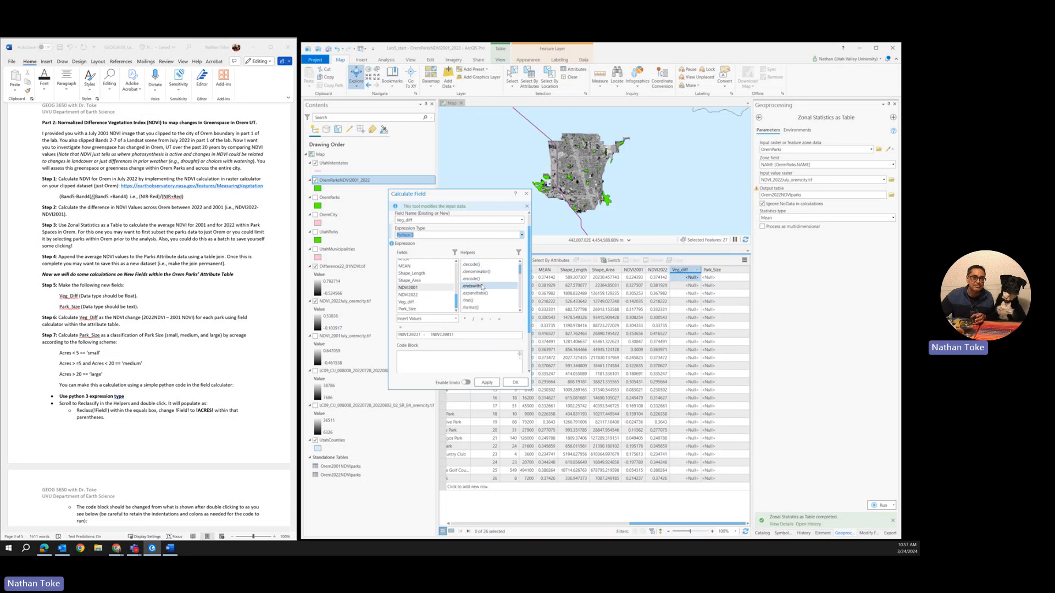
scroll(483, 286, up, 12)
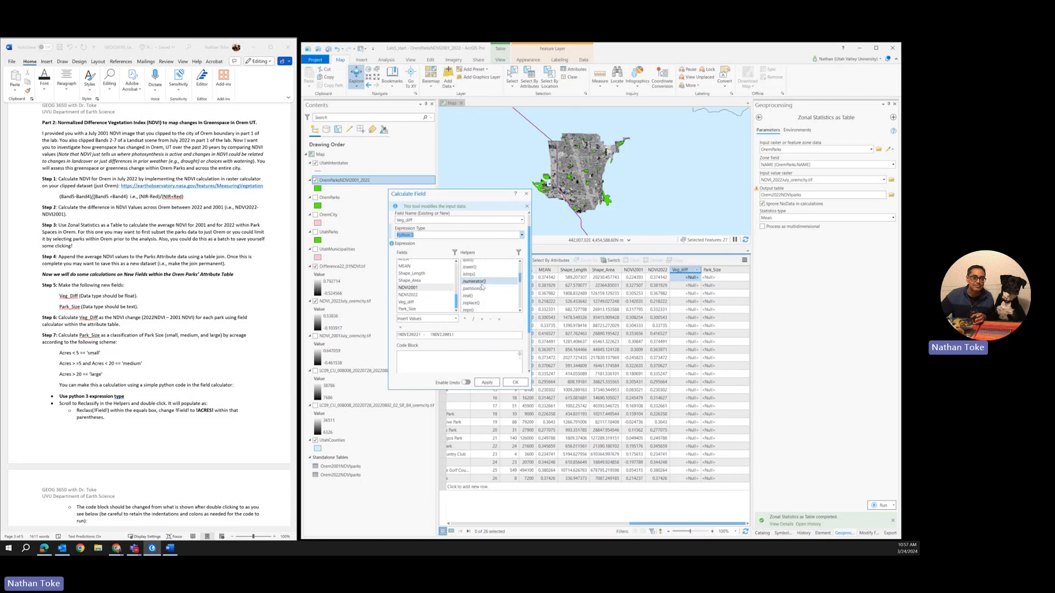
scroll(483, 286, up, 7)
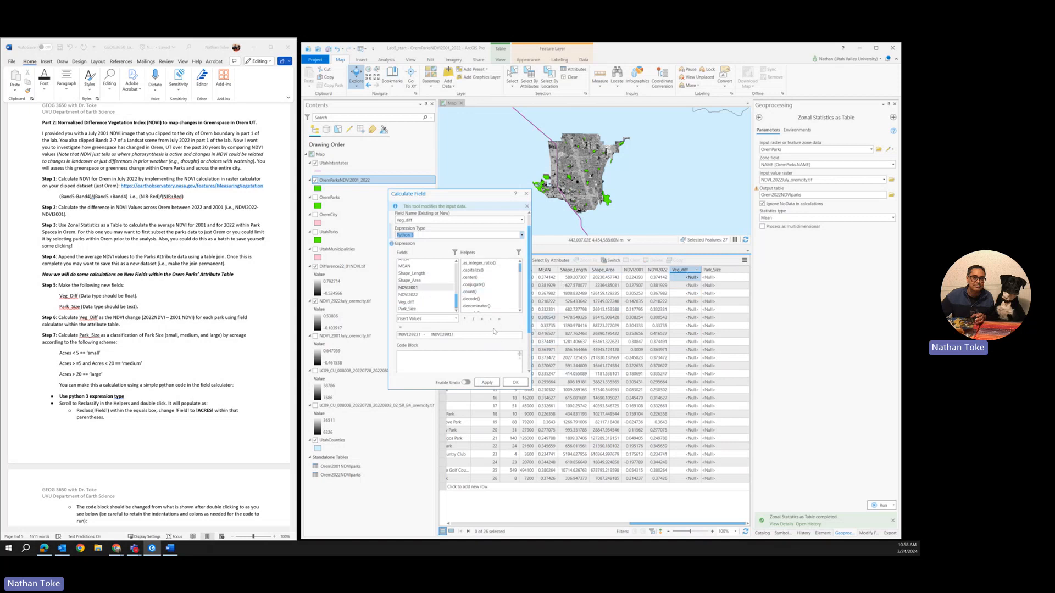
Step: Run the Veg_diff calculation and sort the parks table by Veg_diff in descending order
click(491, 385)
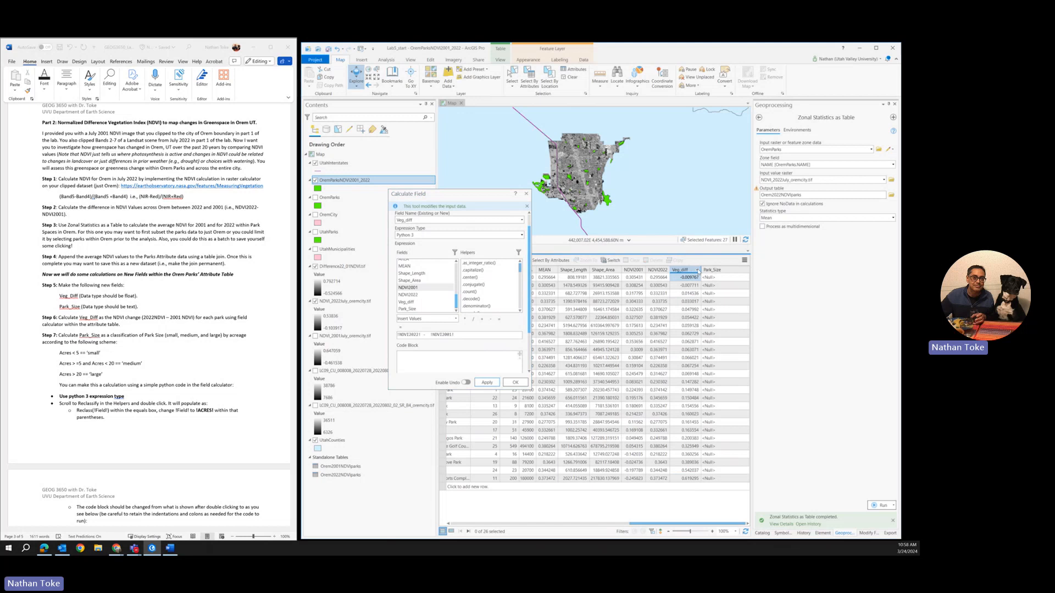
click(698, 271)
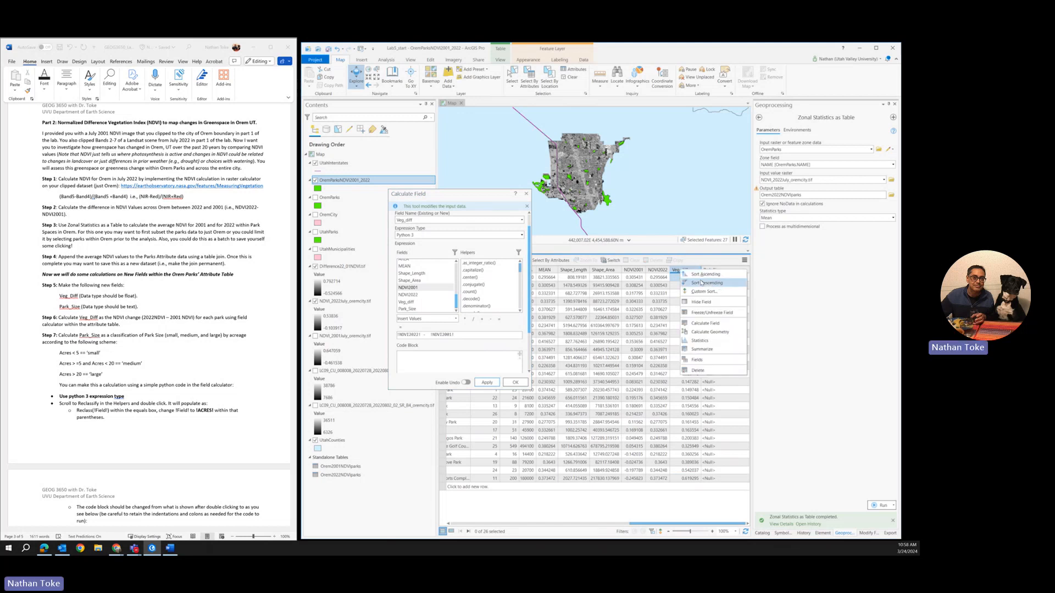
click(701, 283)
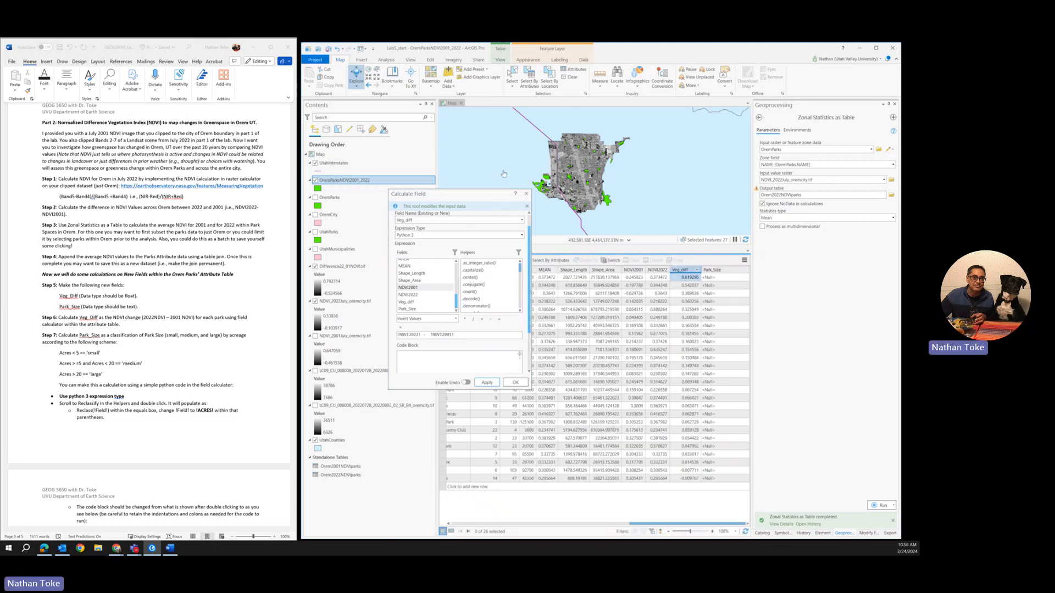
click(527, 194)
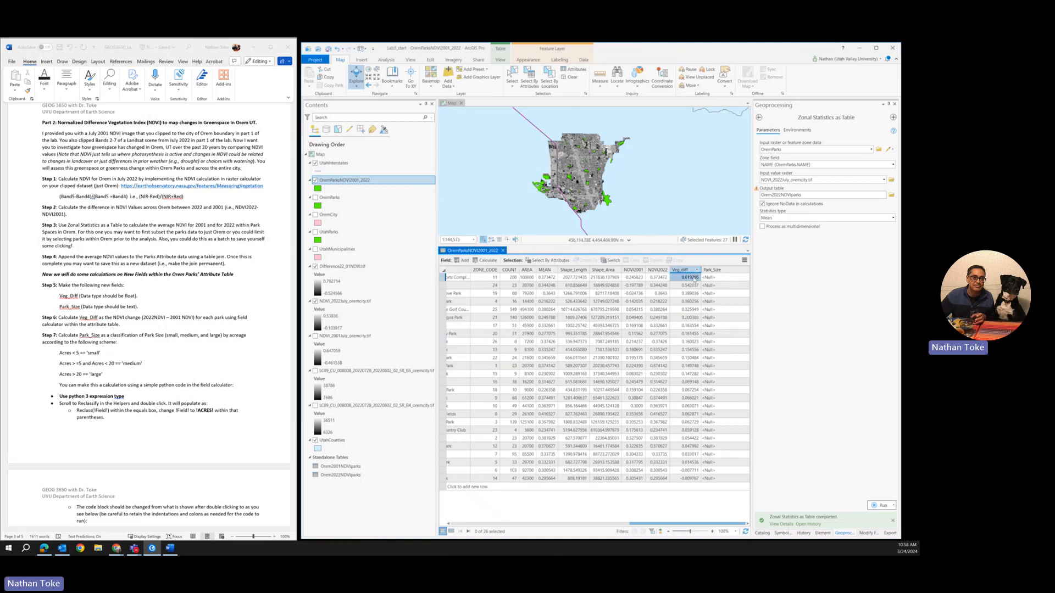
click(690, 319)
click(679, 327)
click(697, 278)
Step: Open a field calculation for Park_Size, enlarge its dialog, and find the reclassification code in the lab instructions
right_click(712, 270)
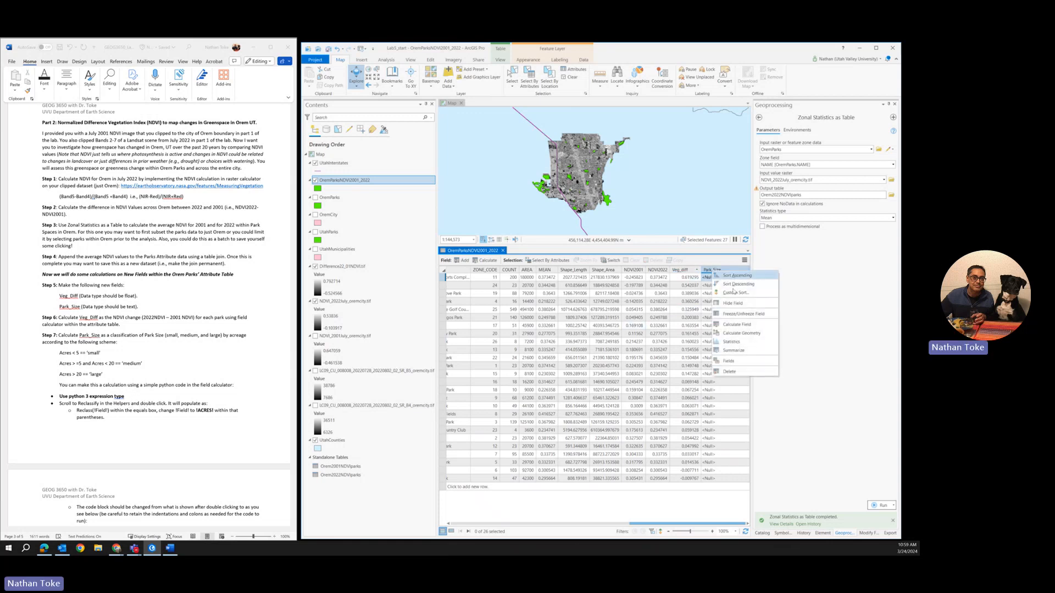
click(745, 326)
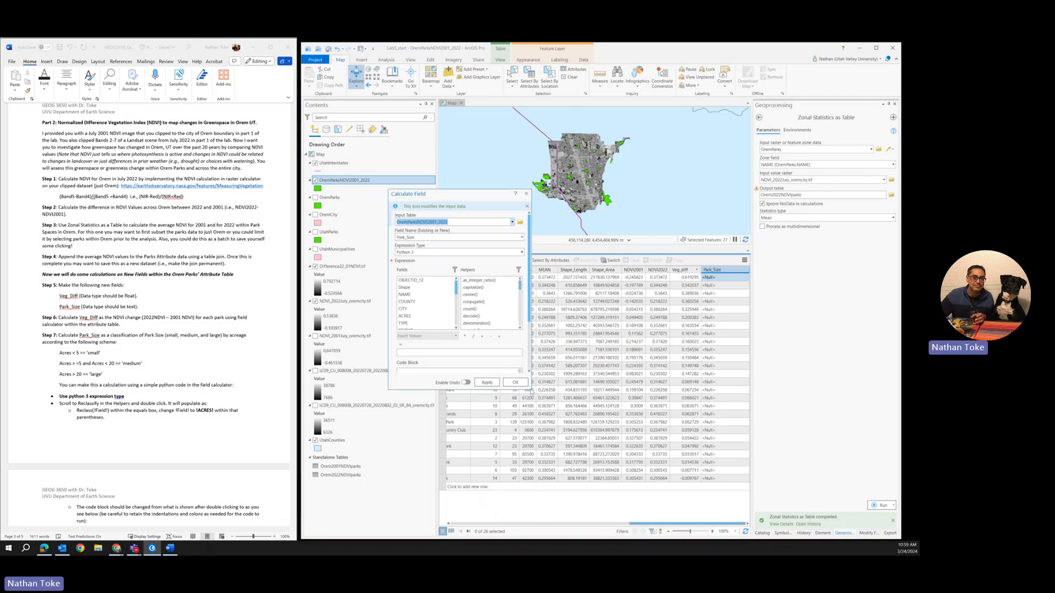
drag(532, 392, 706, 475)
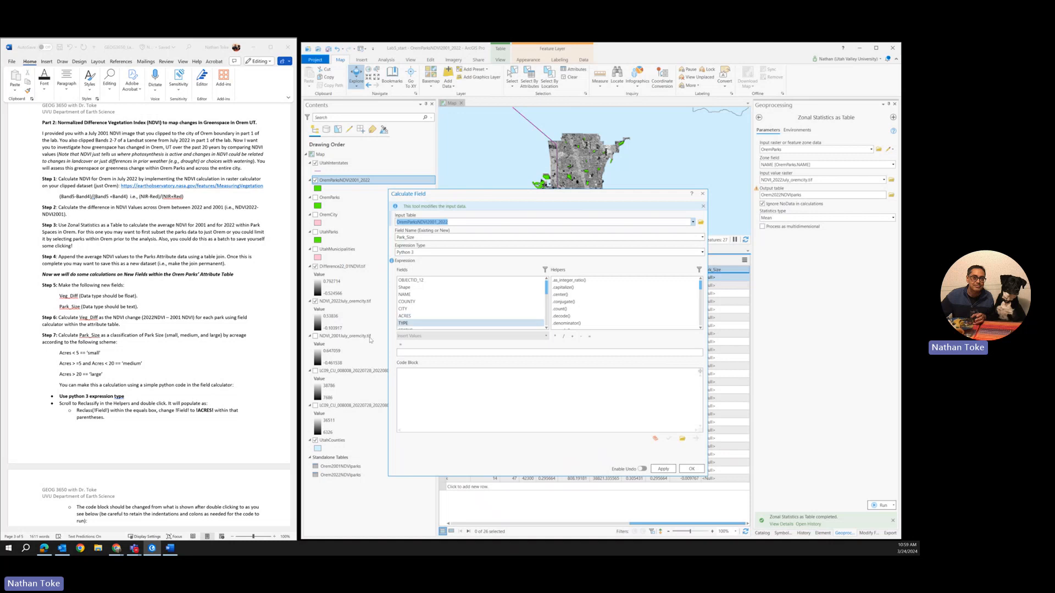
scroll(121, 422, down, 3)
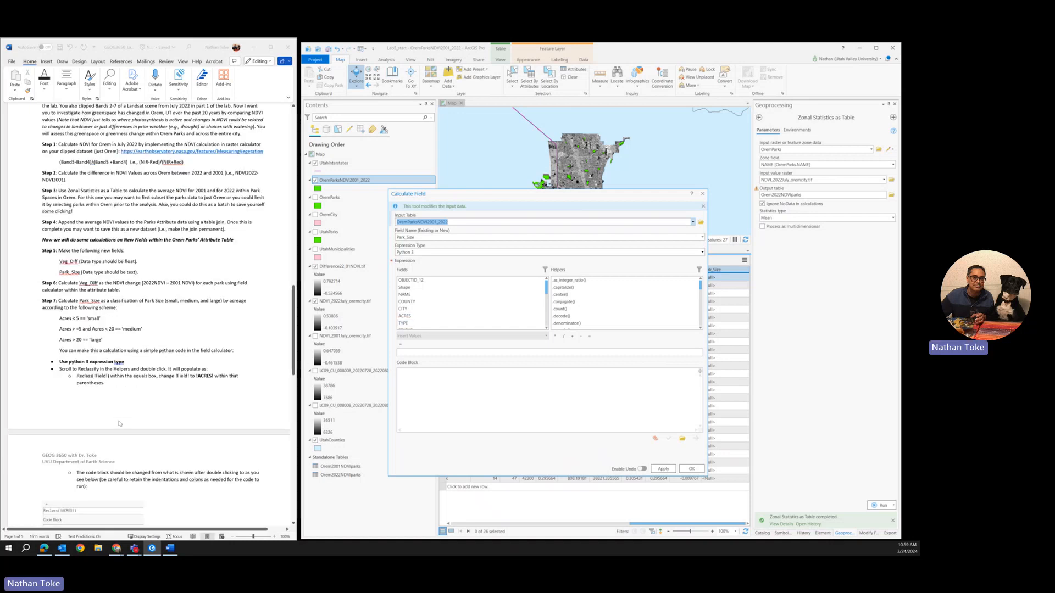
scroll(120, 424, down, 1)
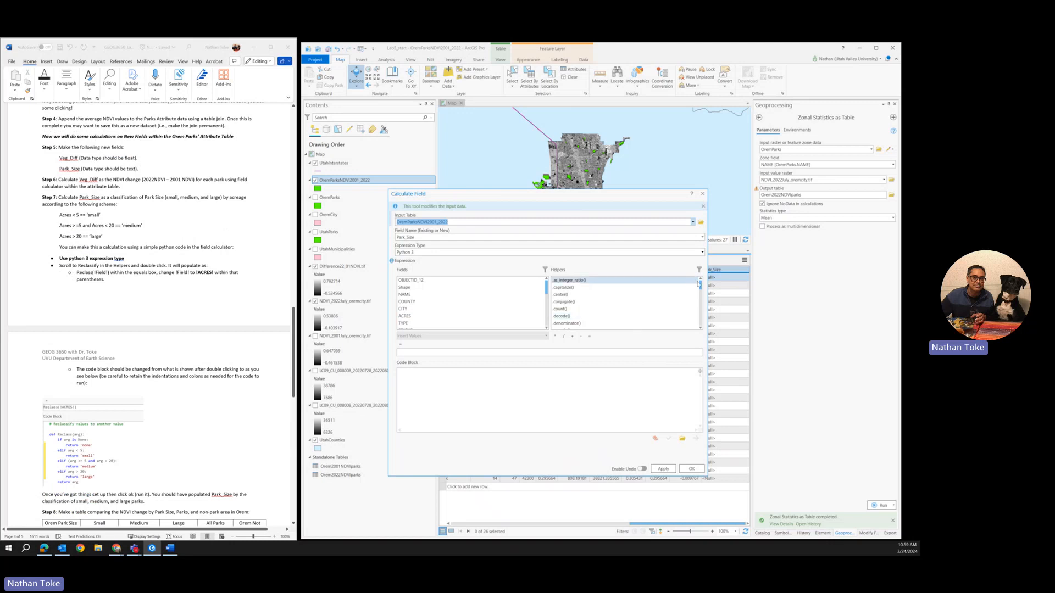
Step: Look through the Python 3 helper functions of the Park_Size calculation for Reclassify
drag(701, 285, 702, 299)
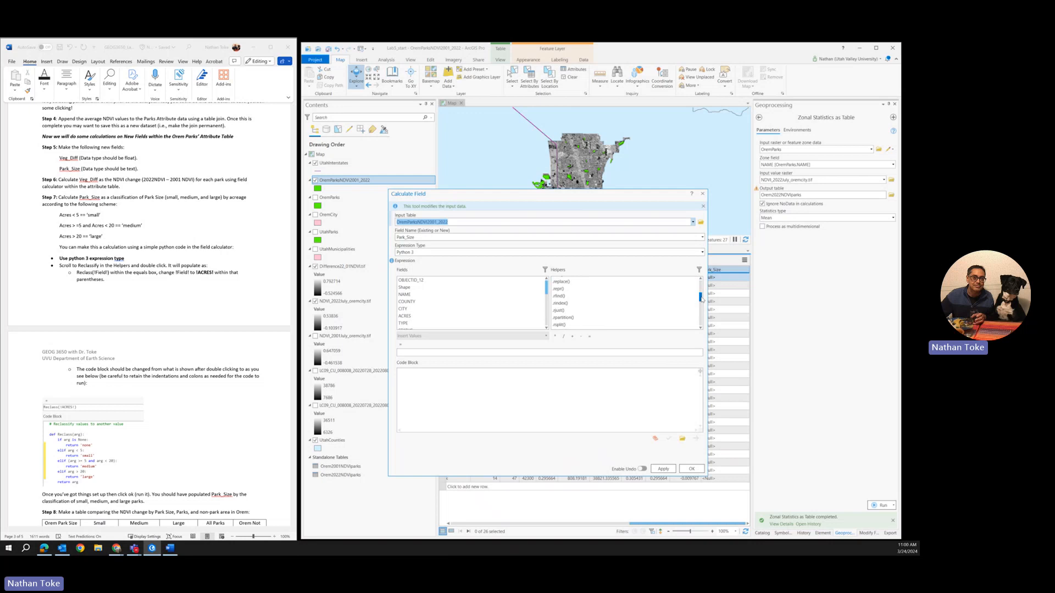
click(701, 280)
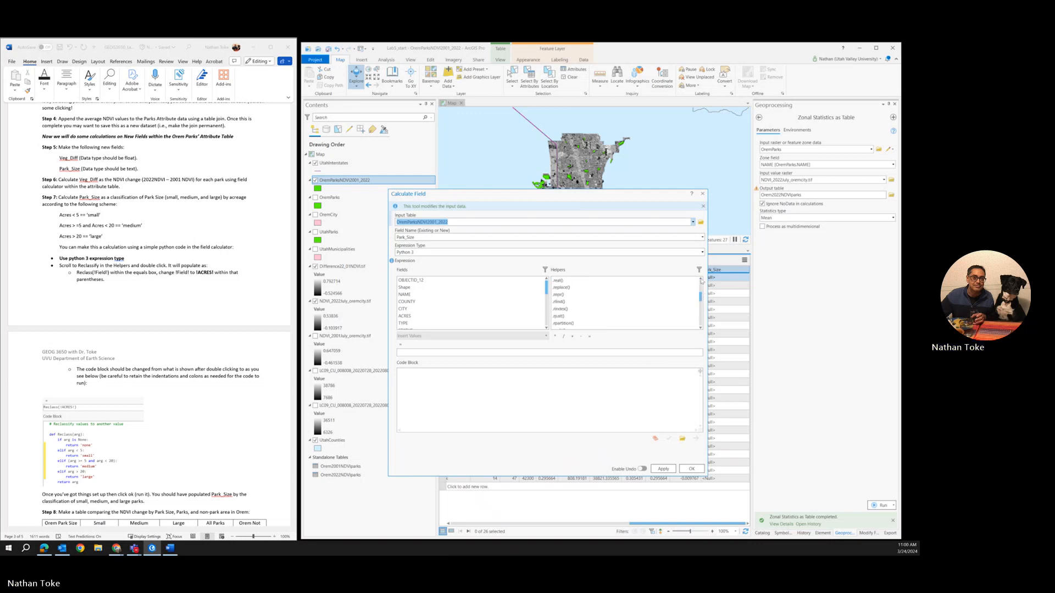
click(701, 280)
click(701, 280)
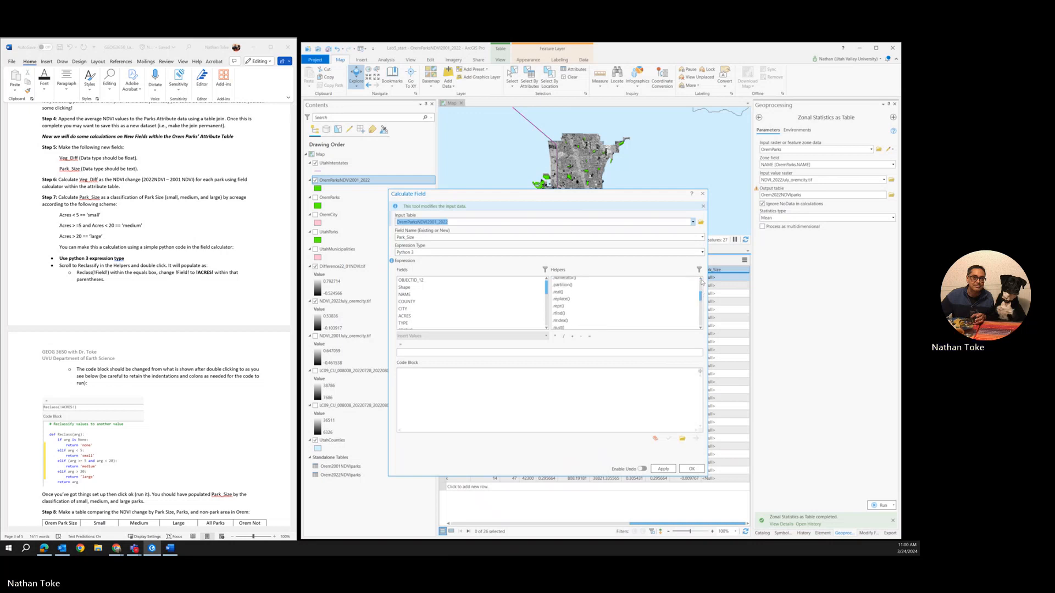
click(702, 329)
click(701, 329)
click(702, 329)
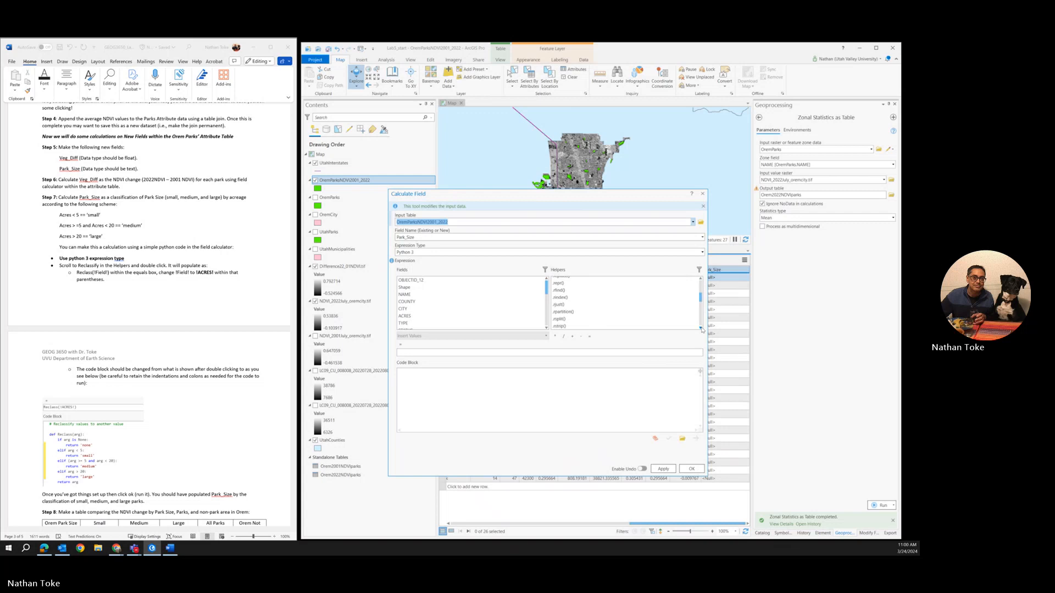
click(701, 329)
click(701, 329)
click(701, 329)
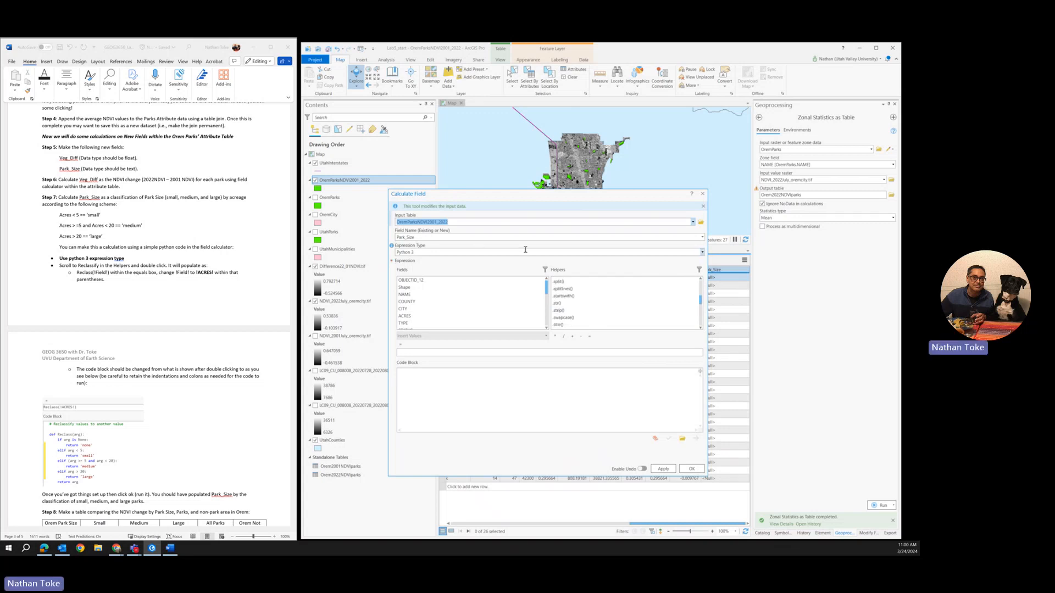
Step: Try the Arcade expression type for the Park_Size calculation and insert the Reclassify helper's template code
click(702, 254)
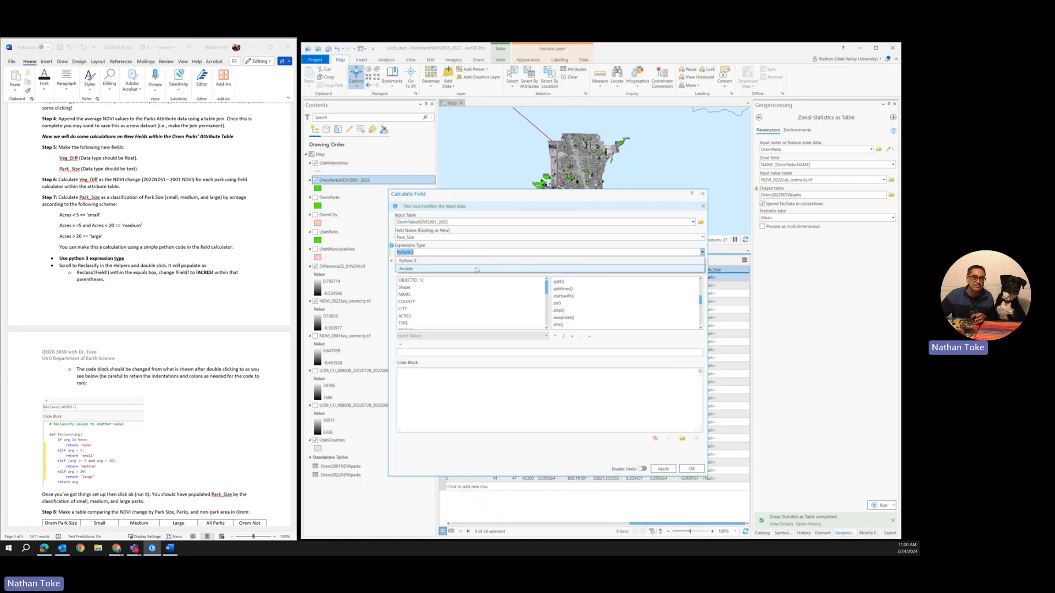
click(654, 268)
scroll(654, 311, down, 5)
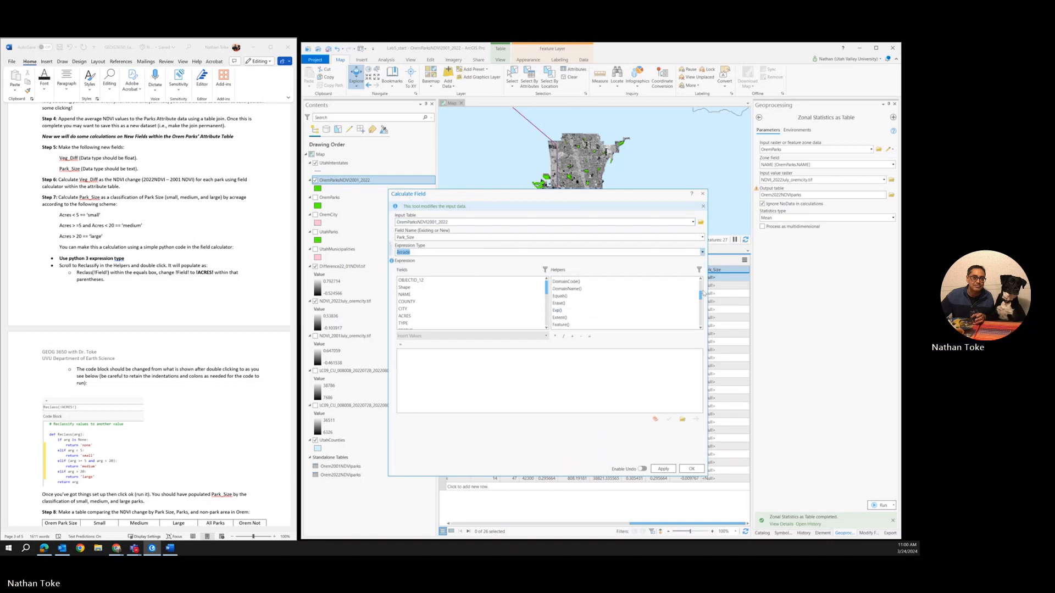
drag(701, 301, 701, 314)
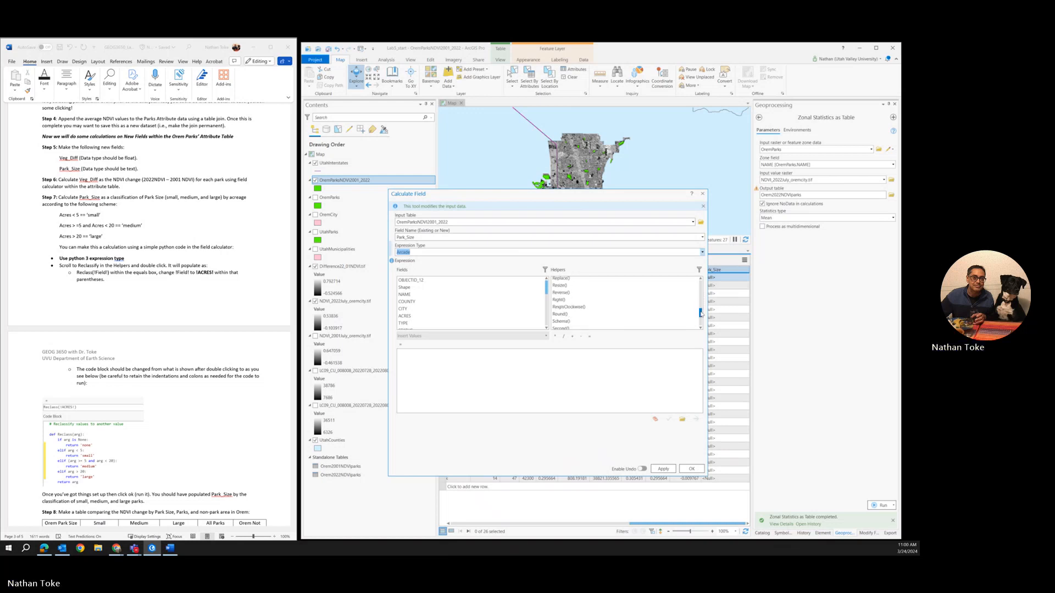
click(700, 279)
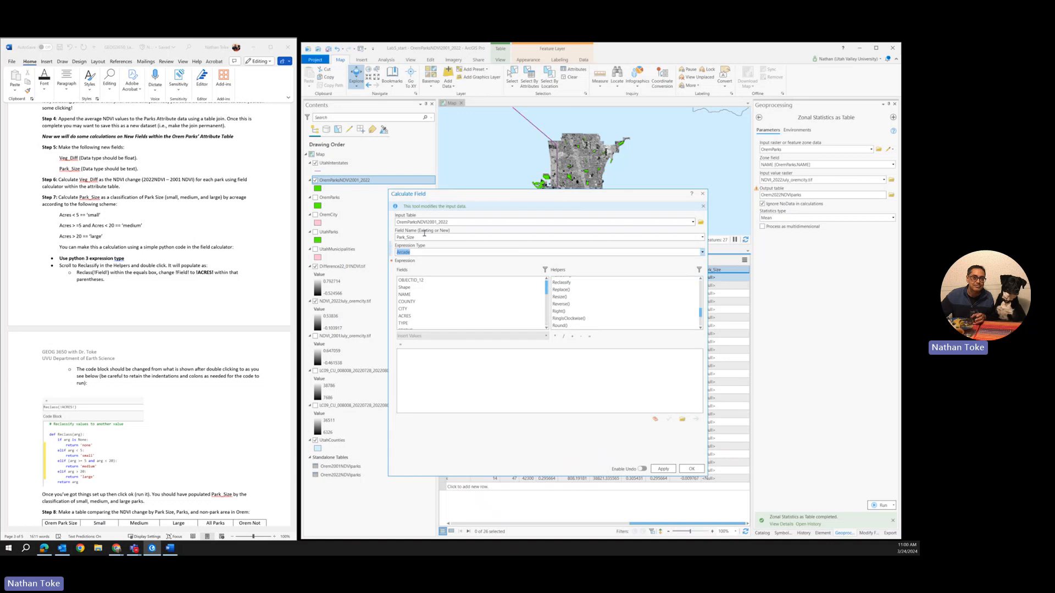
double_click(561, 282)
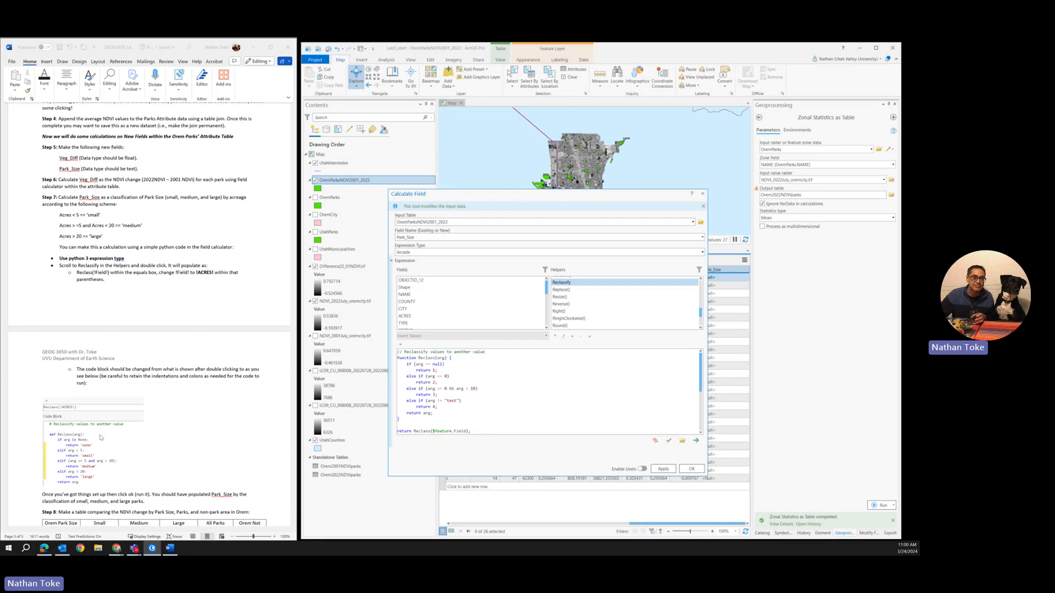
Step: Recheck the lab instructions, set the expression type back to Python 3, and clear the Arcade reclassify code from the expression
scroll(151, 332, up, 8)
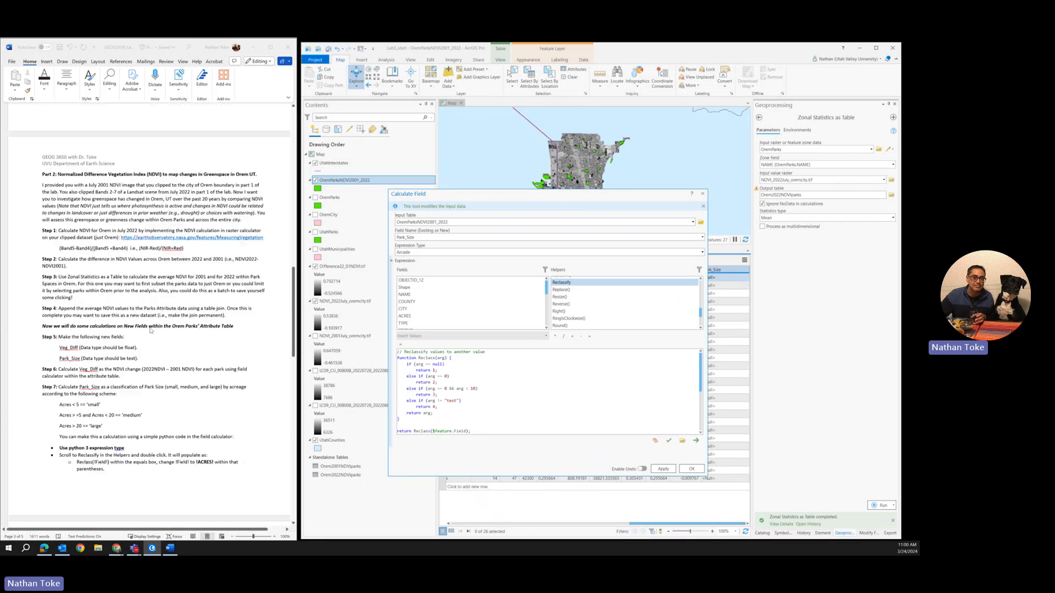
scroll(151, 332, down, 10)
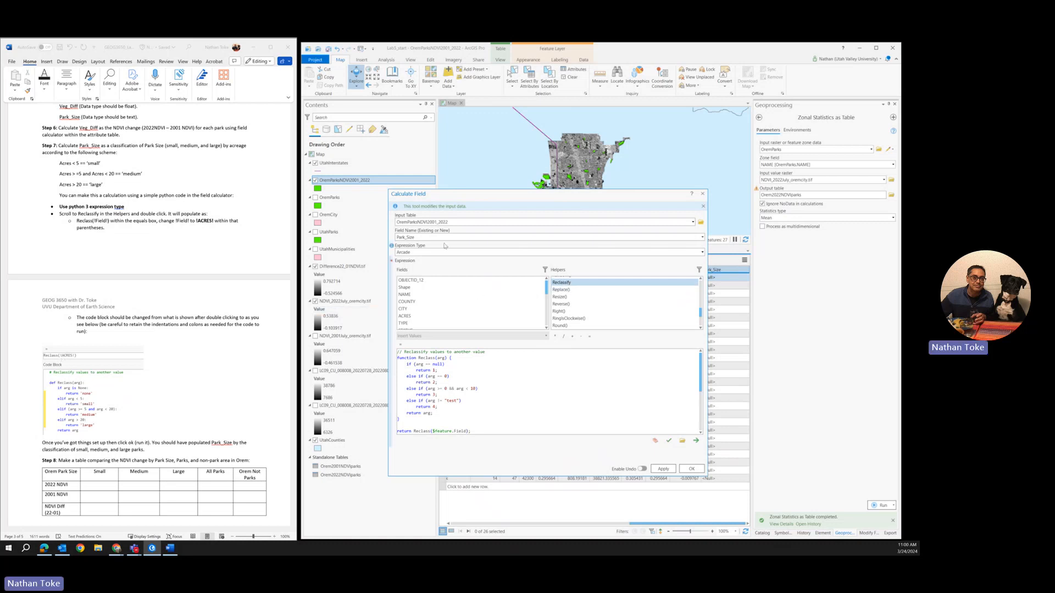
click(702, 252)
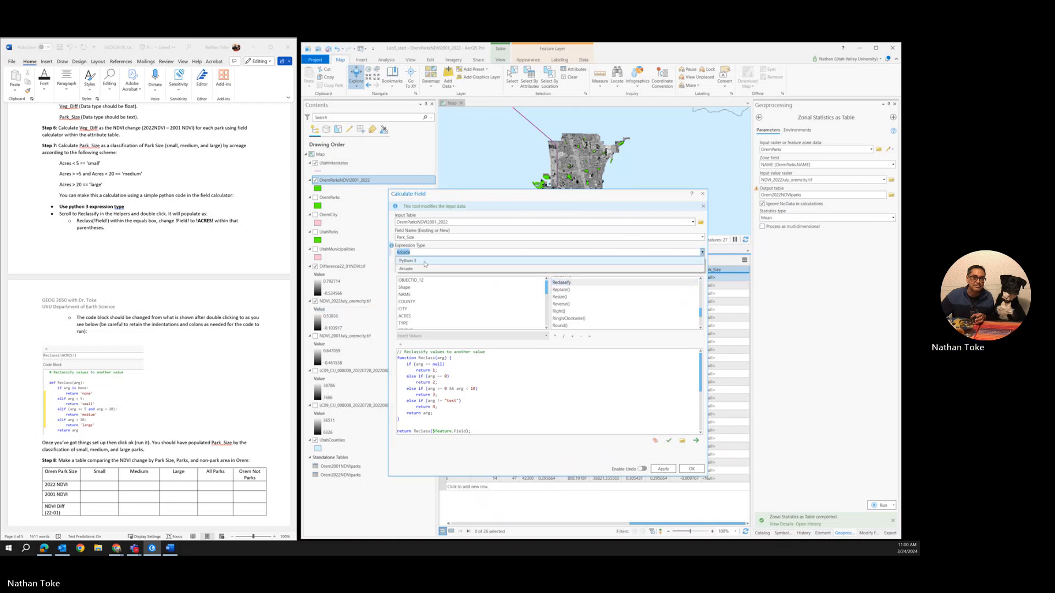
click(425, 262)
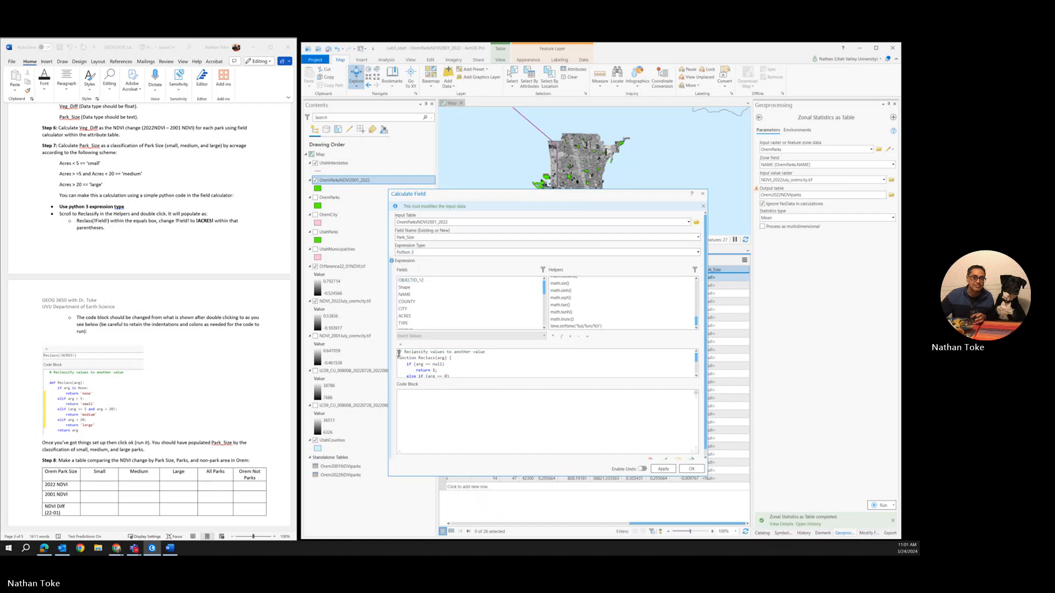
drag(398, 352, 665, 405)
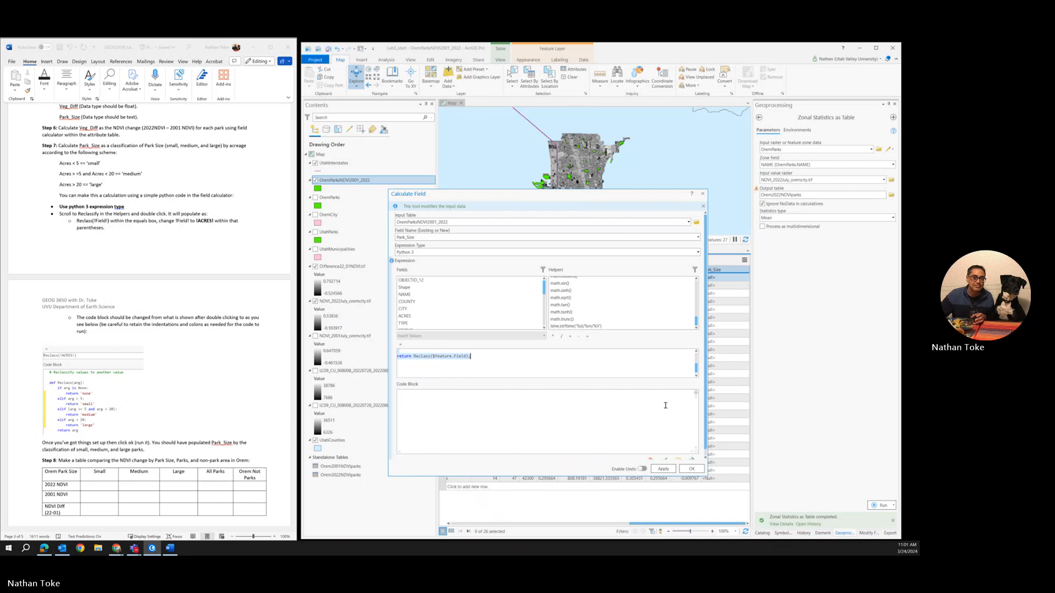
key(Delete)
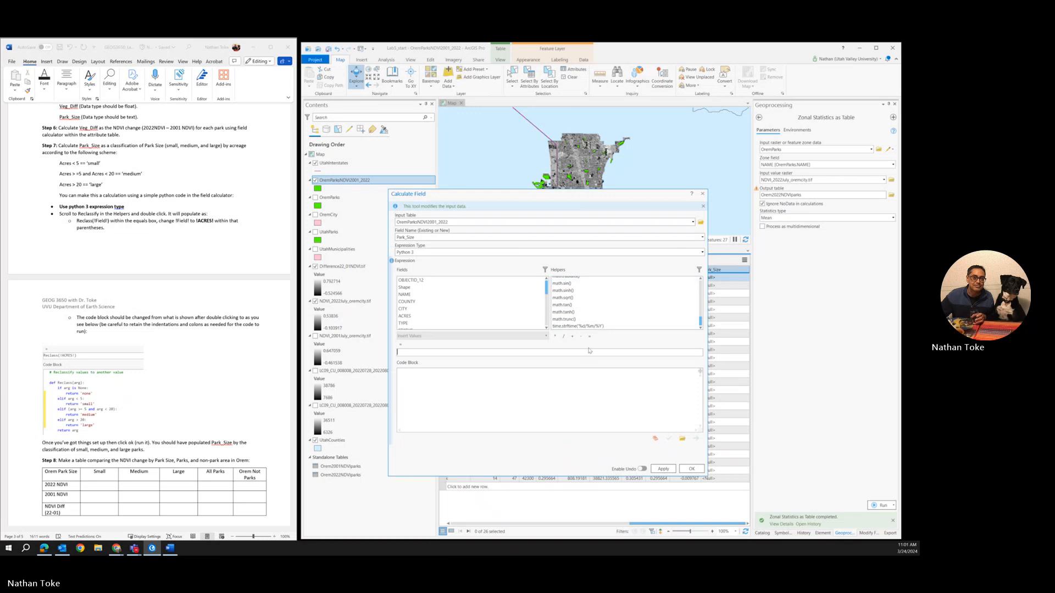
Step: Search the Python 3 helper list again for a Reclassify function
scroll(567, 298, up, 2)
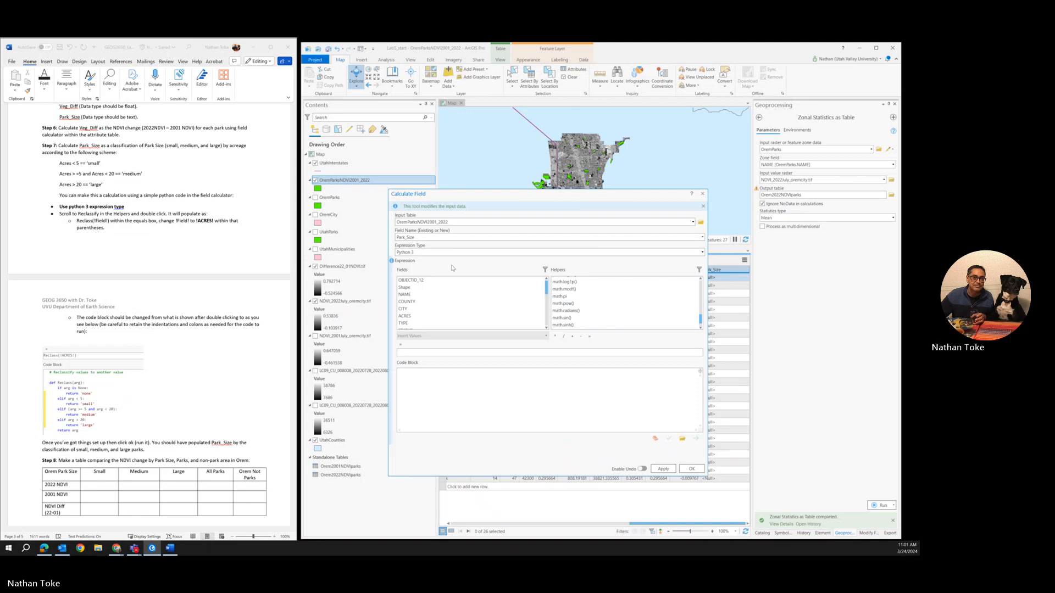
scroll(569, 299, up, 10)
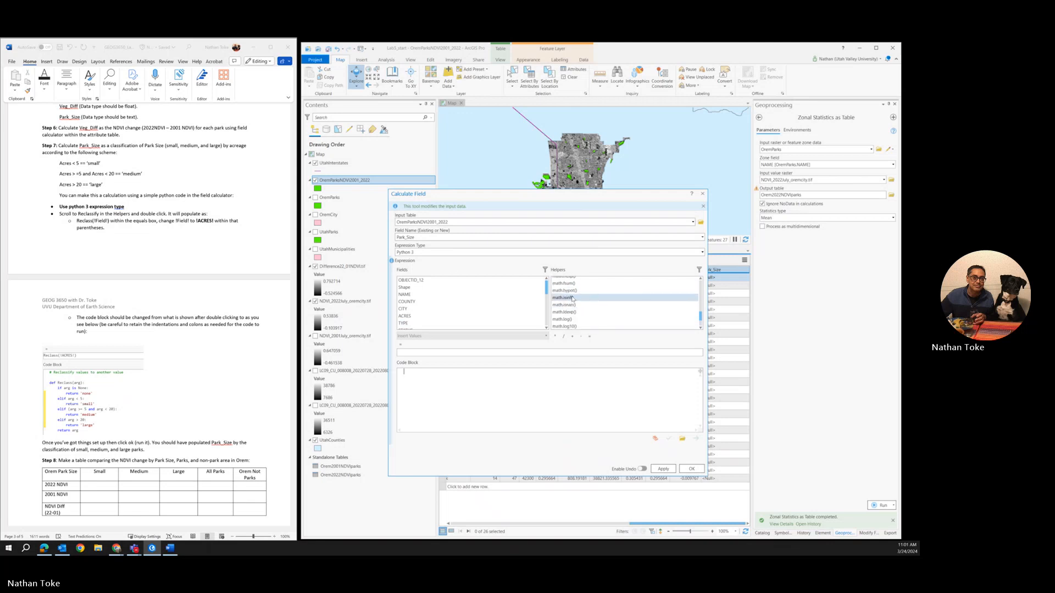
scroll(573, 302, up, 8)
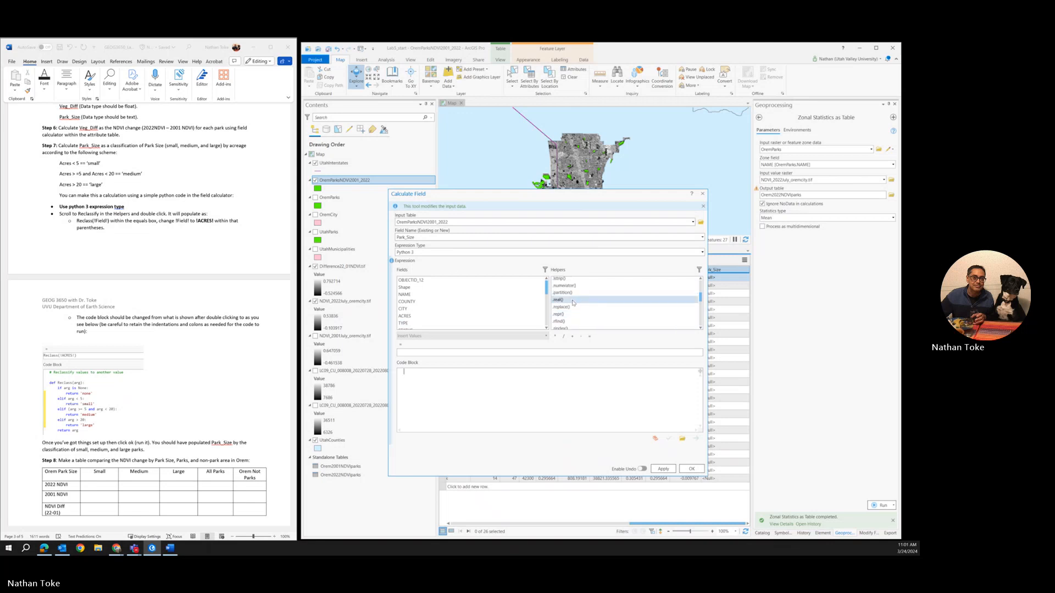
scroll(573, 303, down, 1)
scroll(574, 302, down, 3)
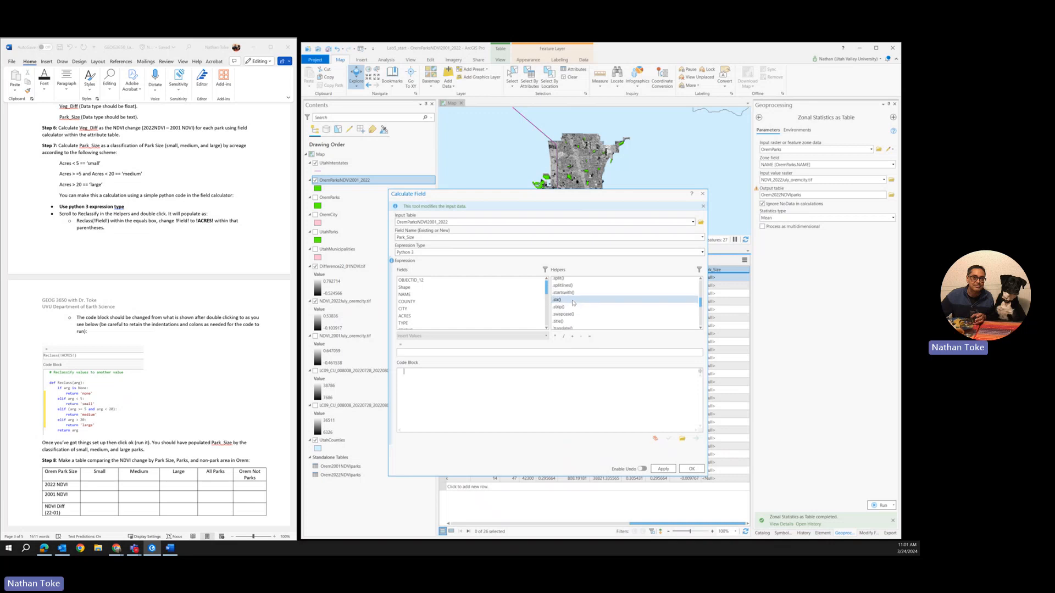
Step: Set the expression type to Arcade and insert the Reclassify helper's template code into the Park_Size expression
click(703, 252)
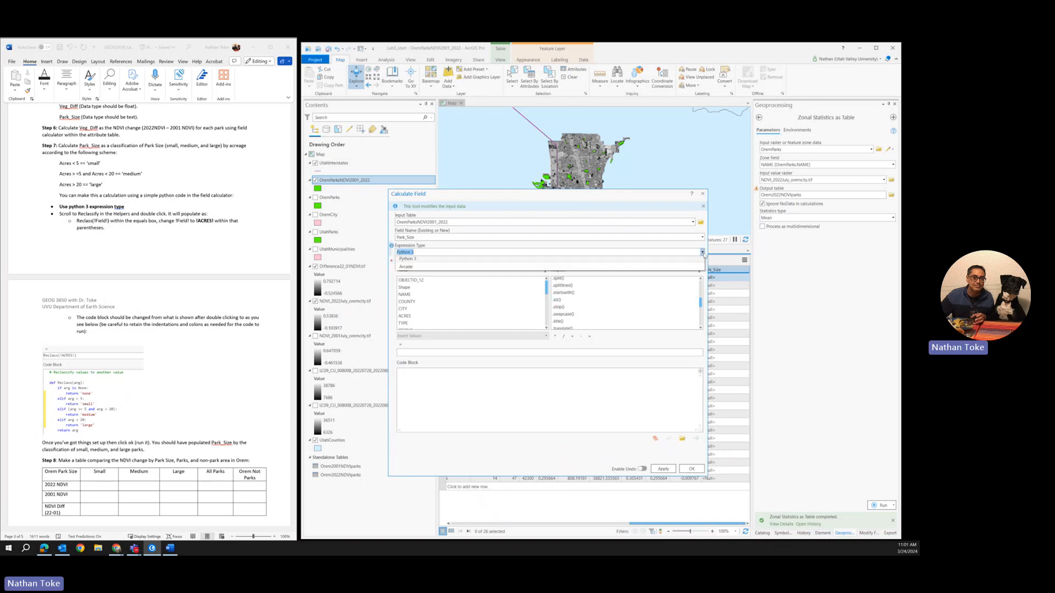
click(402, 272)
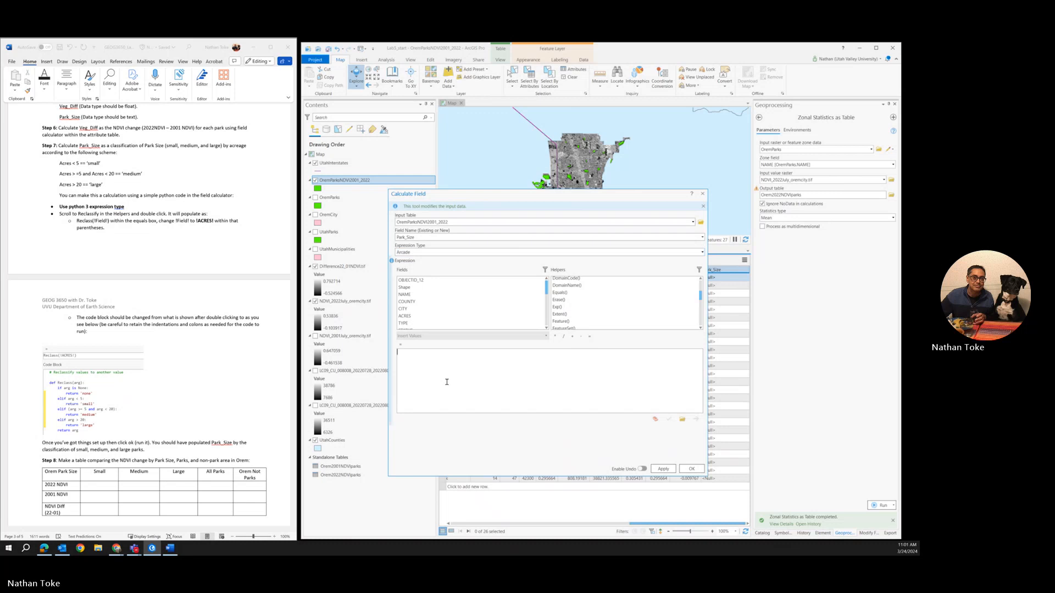
scroll(618, 303, down, 7)
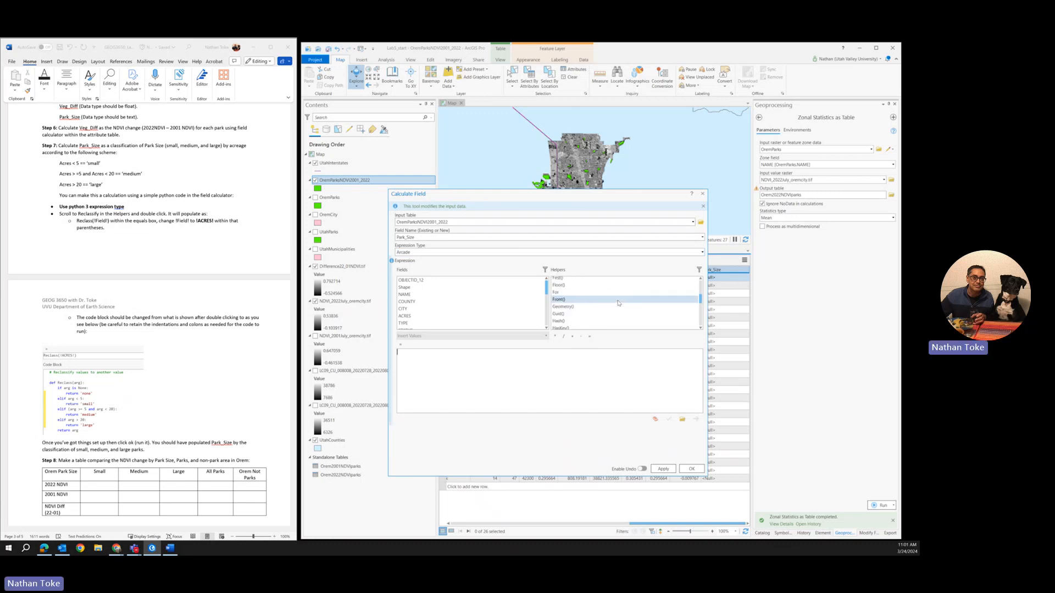
scroll(618, 303, down, 10)
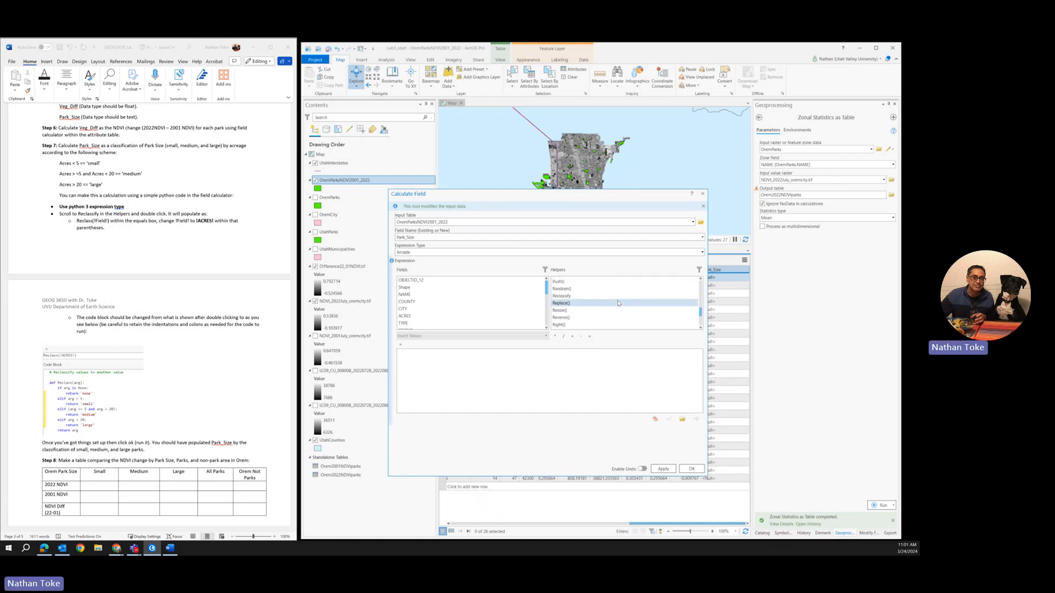
scroll(596, 304, down, 1)
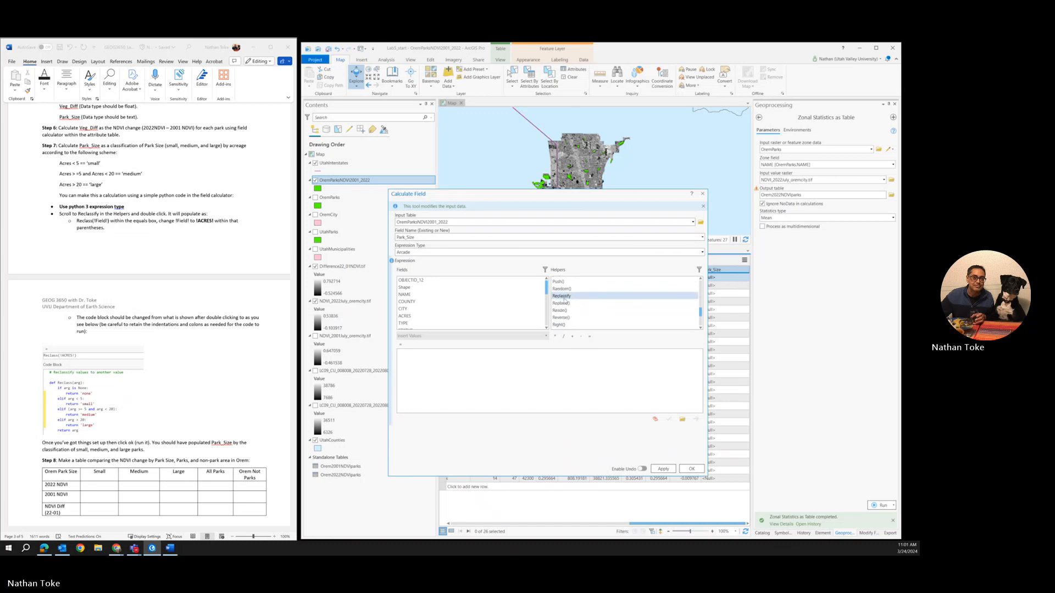
double_click(563, 297)
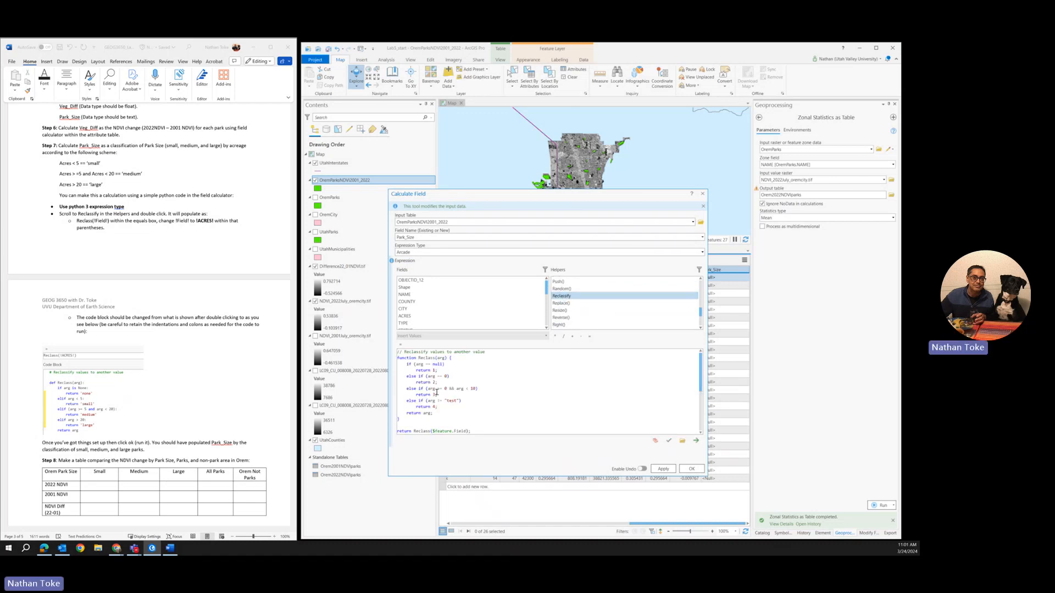
Step: Replace the arg parameter in the Reclass function header with the ACRES field, $feature.ACRES
click(467, 375)
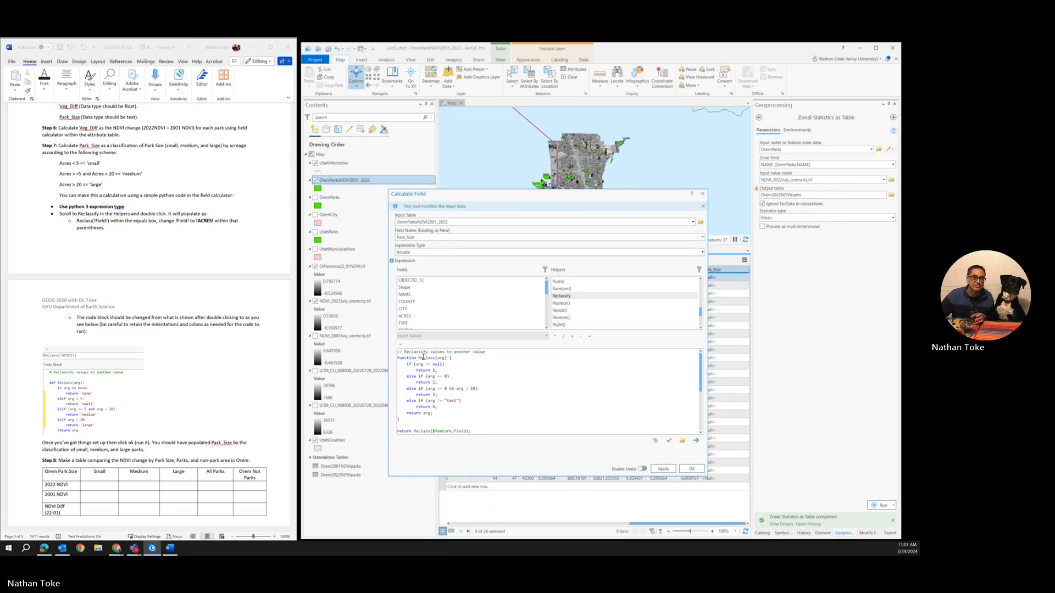
double_click(440, 358)
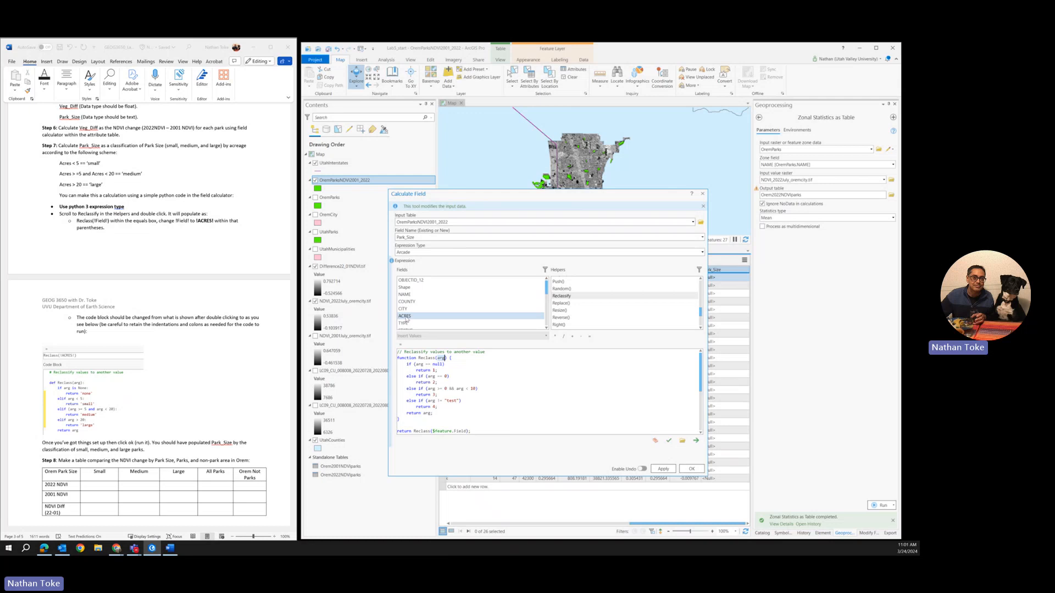
double_click(405, 316)
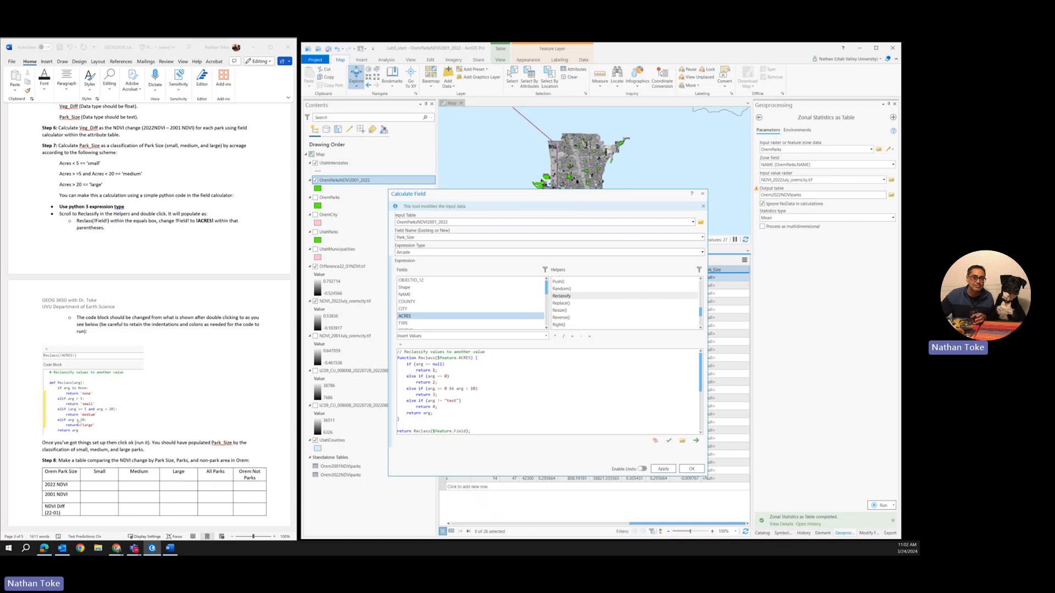
click(546, 336)
click(546, 336)
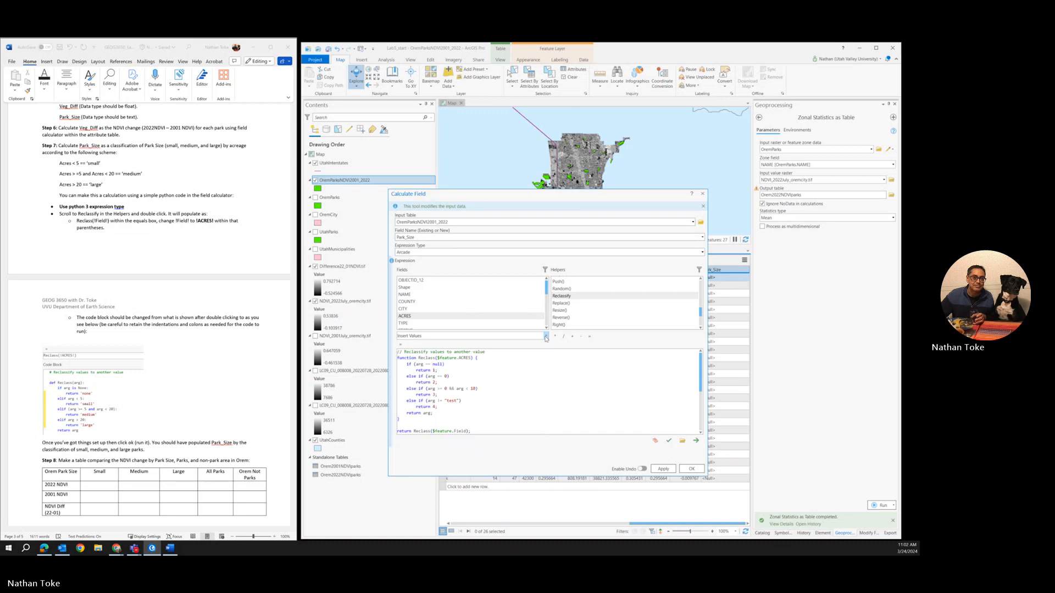
Step: Change the first condition of the Arcade Reclass function to arg is None, following the lab's example code
drag(422, 365, 414, 365)
click(416, 365)
click(546, 336)
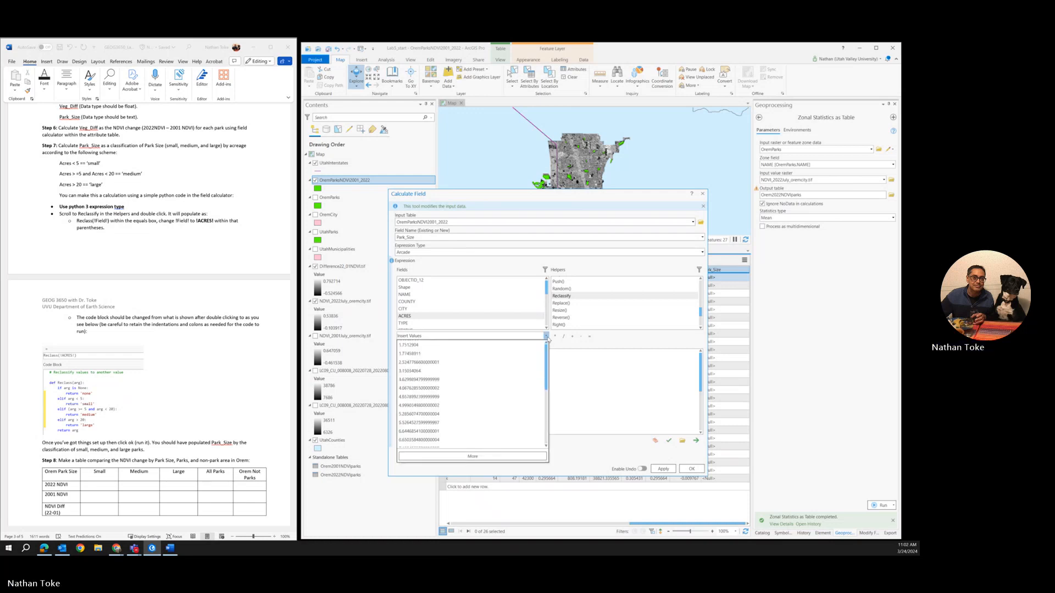
click(547, 337)
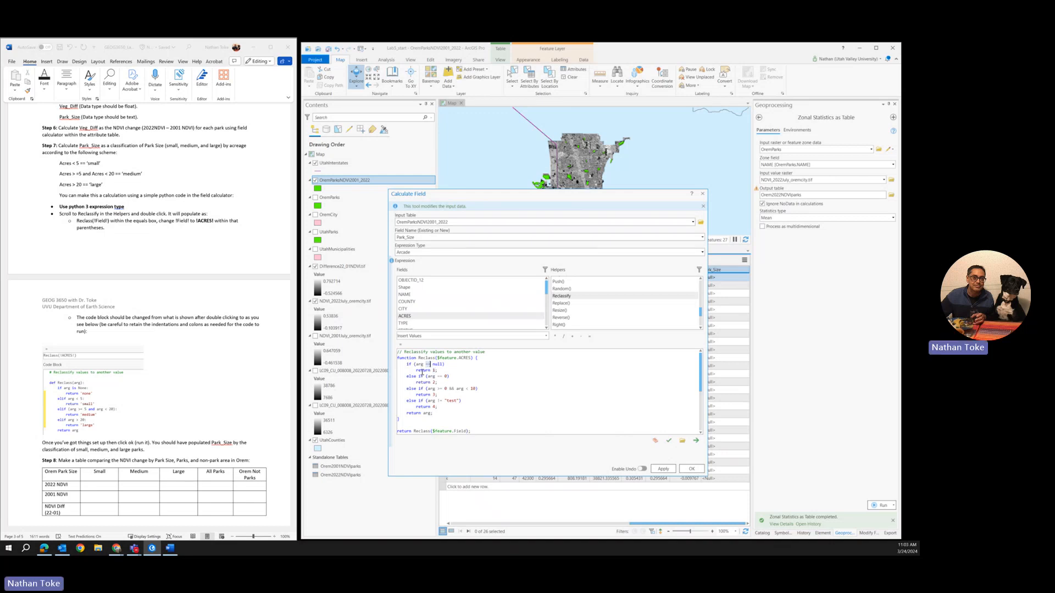
click(86, 432)
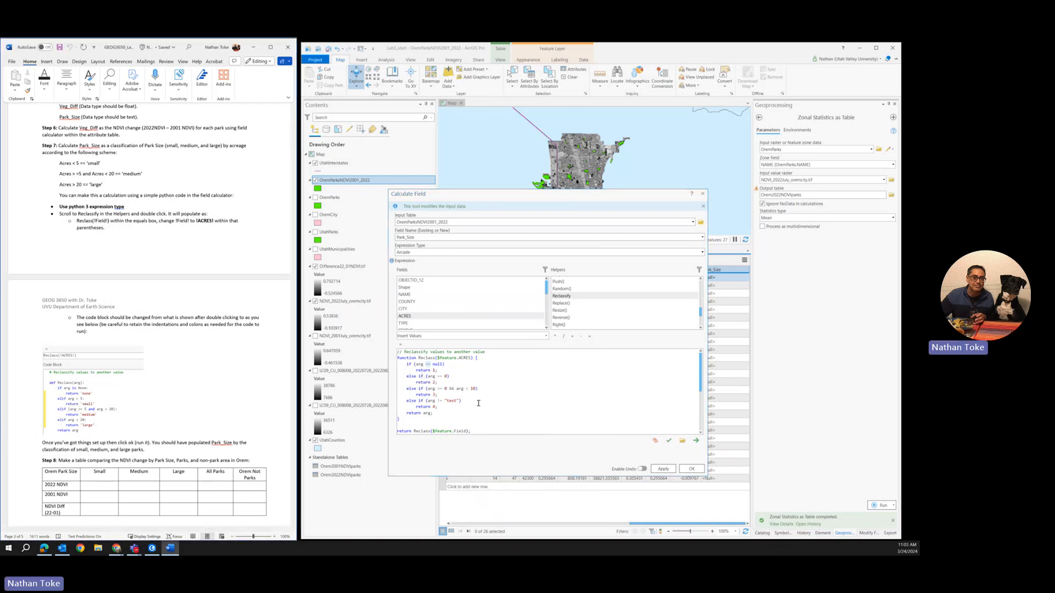
click(432, 365)
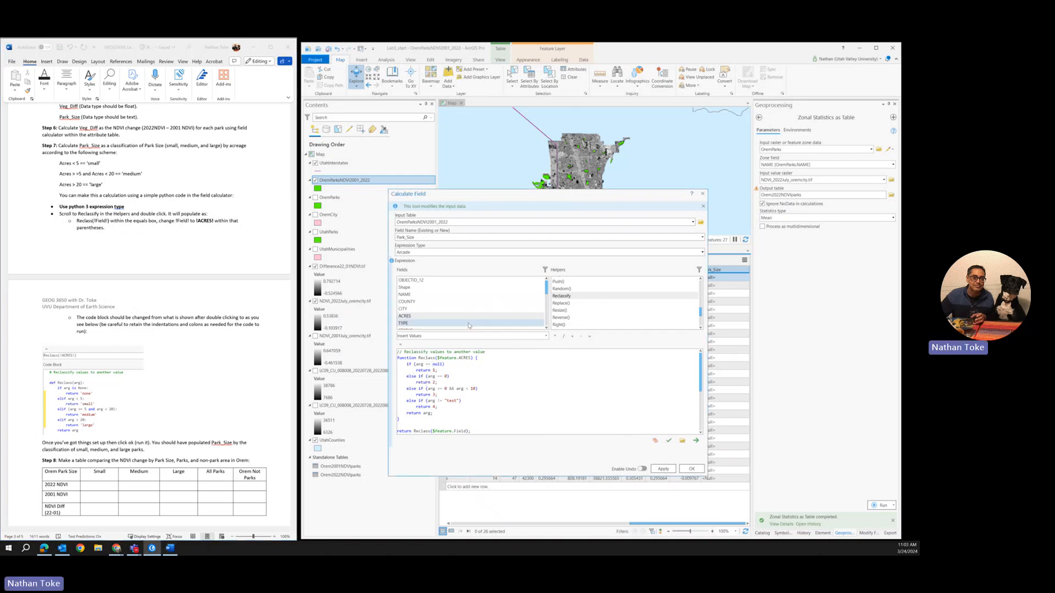
key(BackSpace)
key(BackSpace)
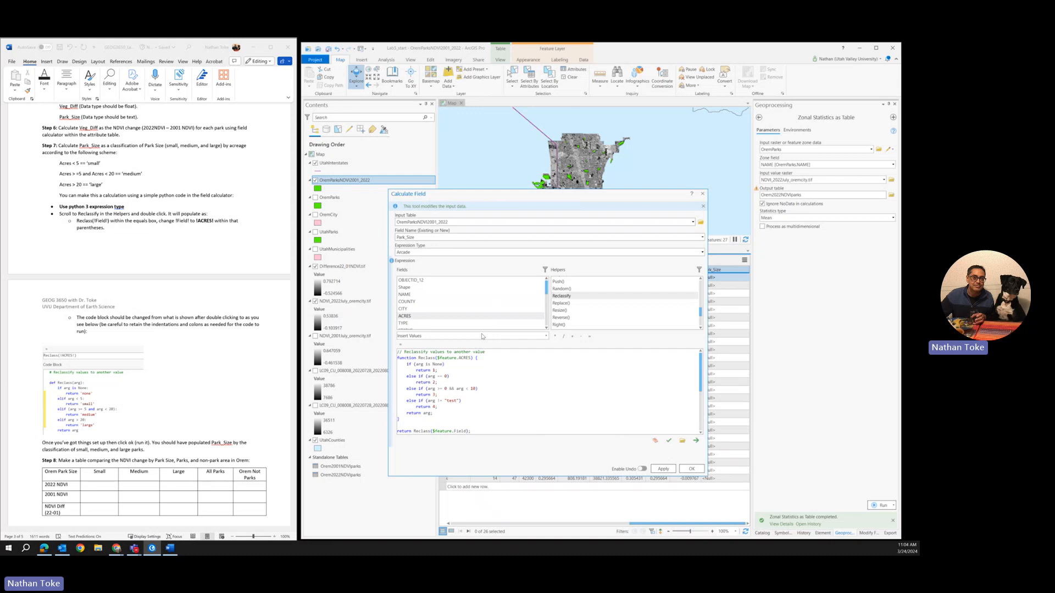
Step: Set the expression type to Python 3 and look through the helper list for Reclassify
click(702, 252)
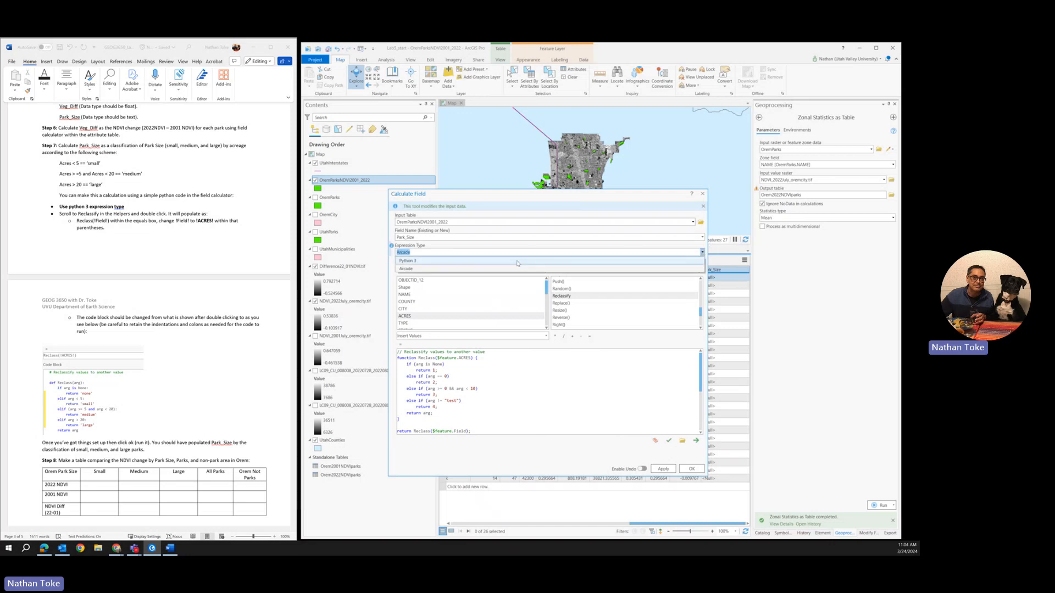
click(535, 261)
scroll(577, 302, up, 10)
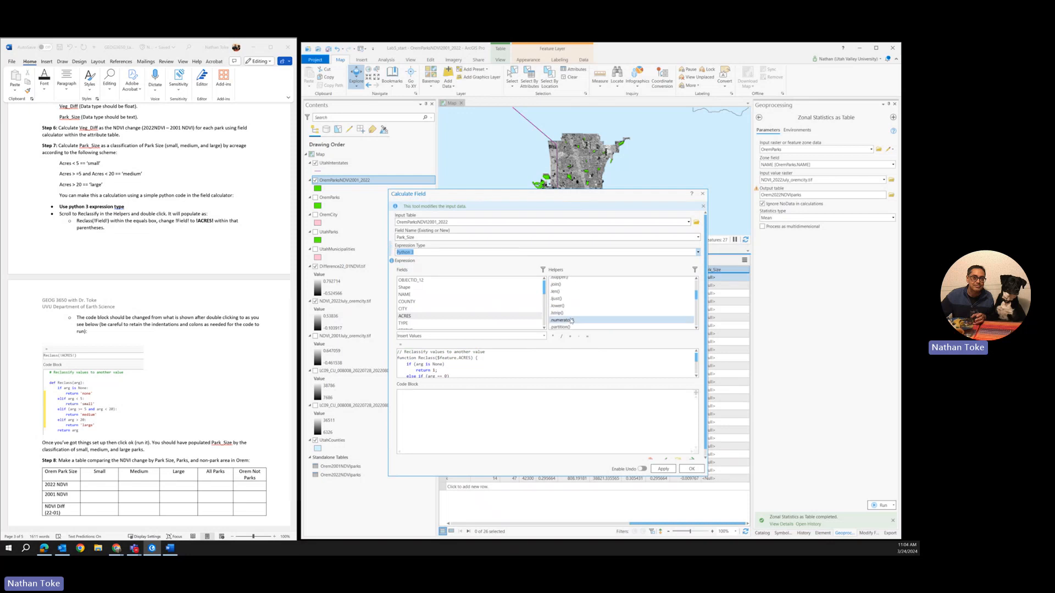
scroll(570, 316, up, 5)
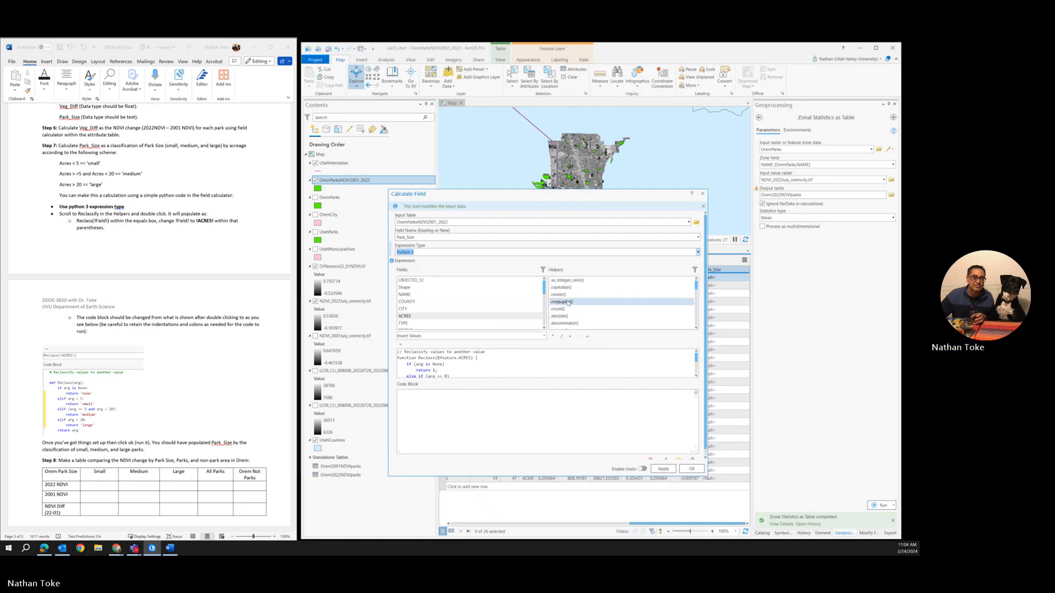
click(697, 329)
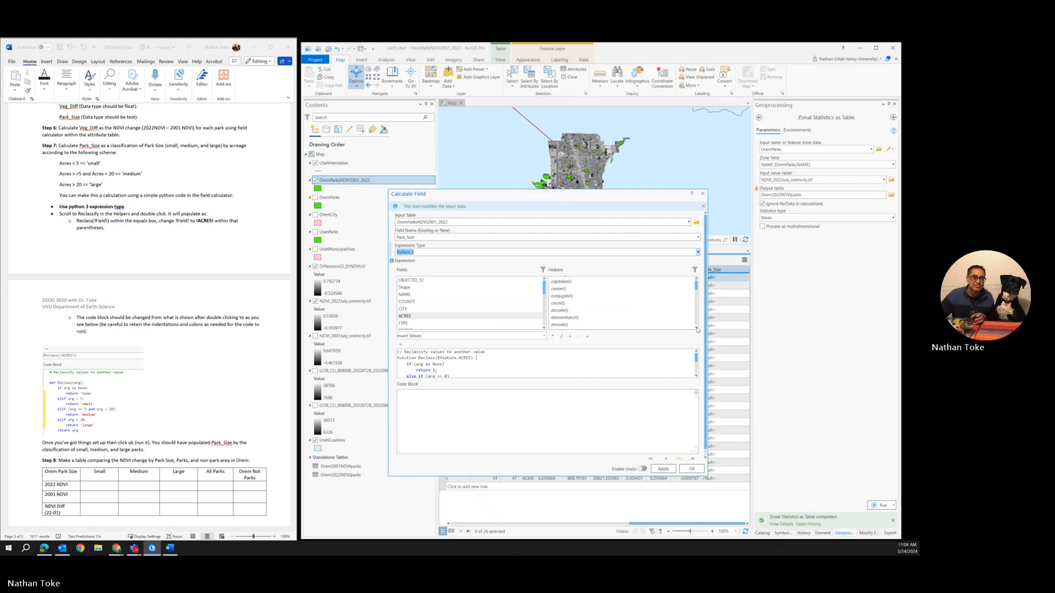
click(696, 328)
click(696, 328)
click(697, 329)
click(697, 328)
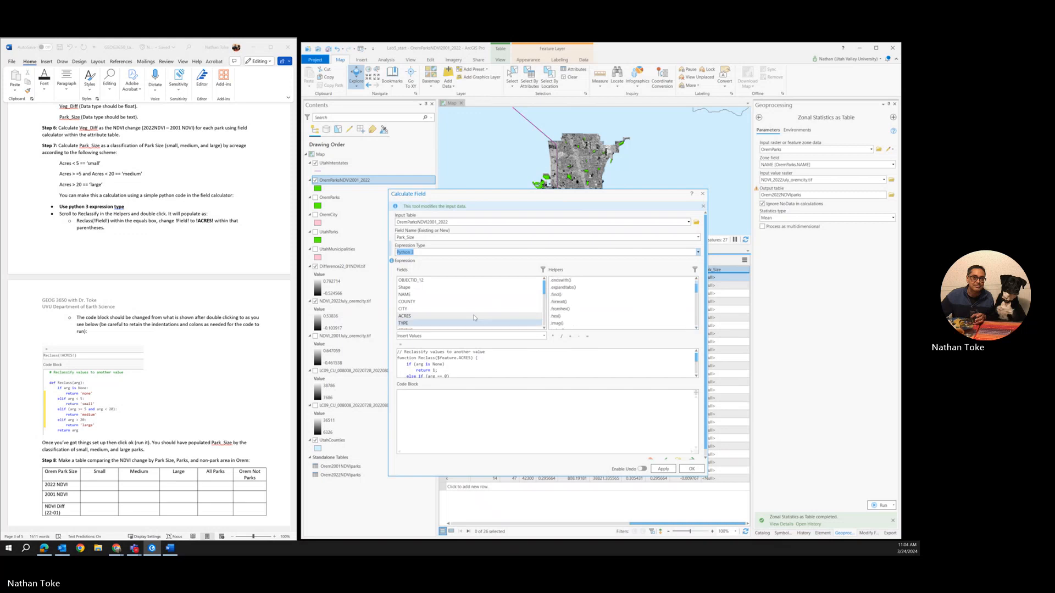
Step: Clear all the leftover Arcade Reclass code from the Park_Size expression
scroll(467, 319, down, 5)
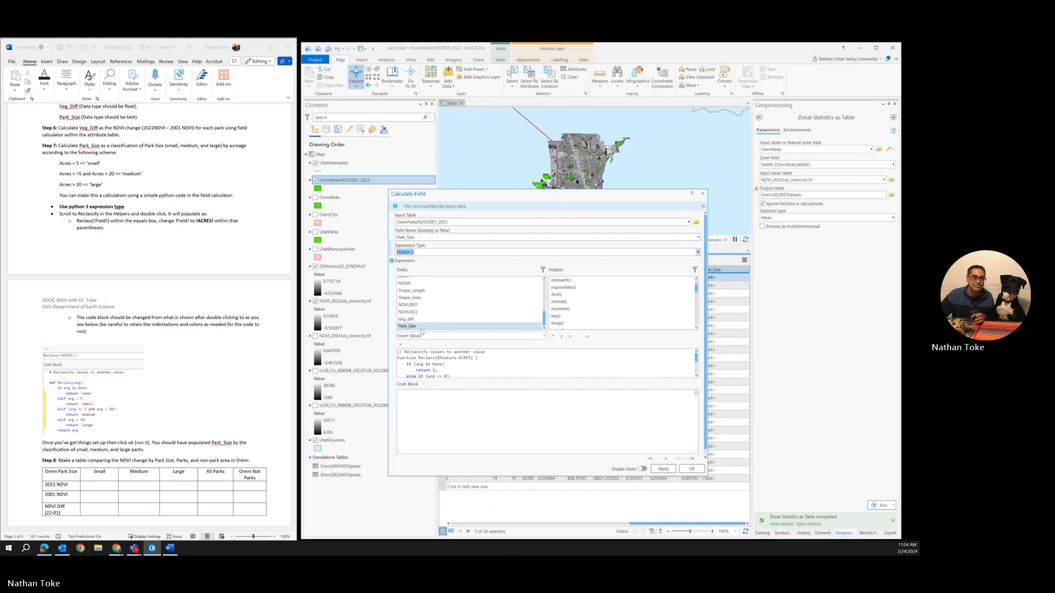
double_click(420, 326)
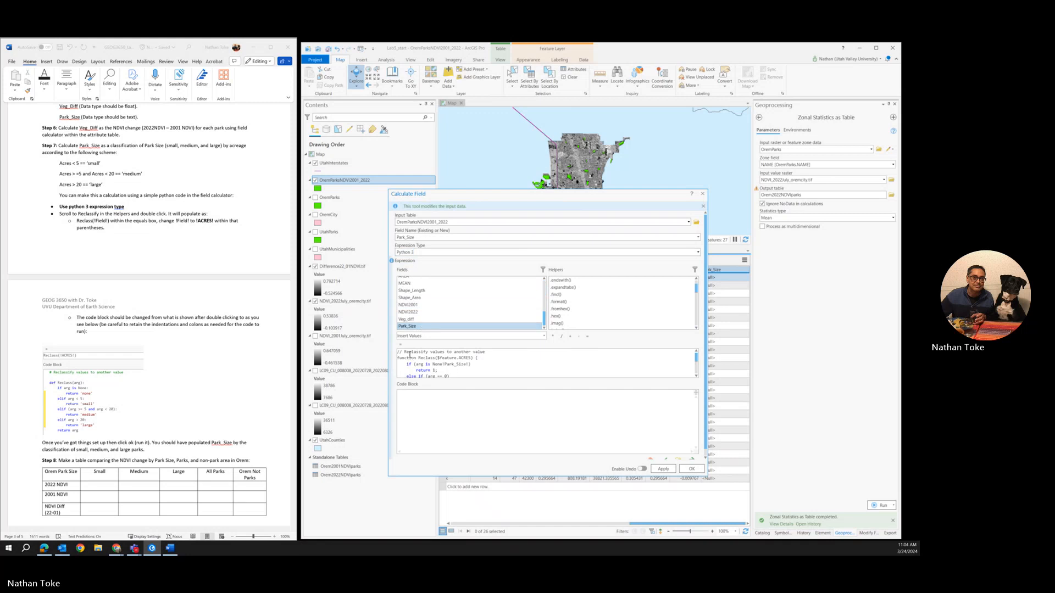
click(410, 355)
key(ctrl+a)
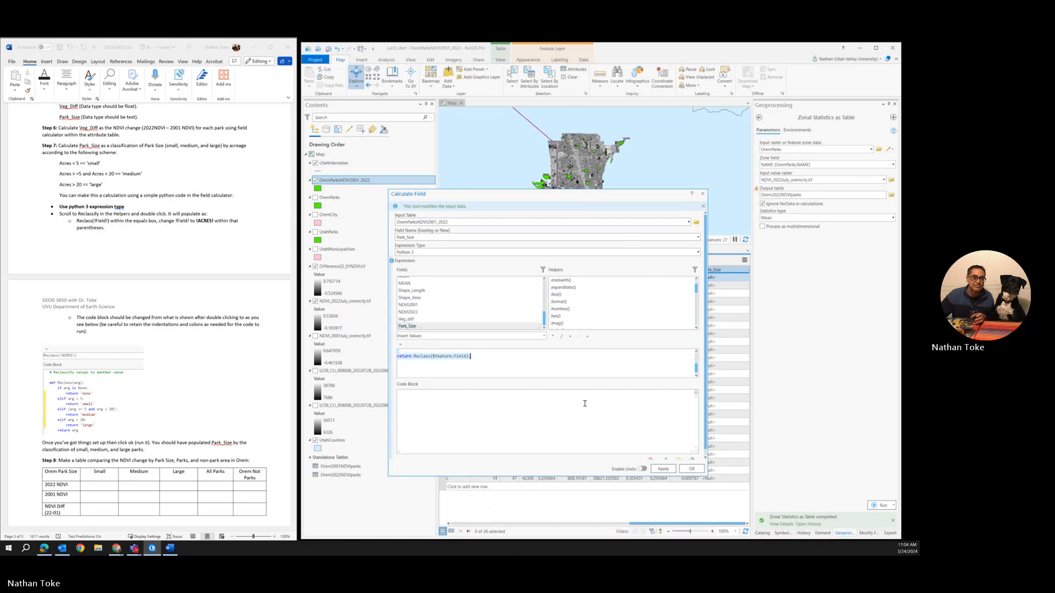
key(BackSpace)
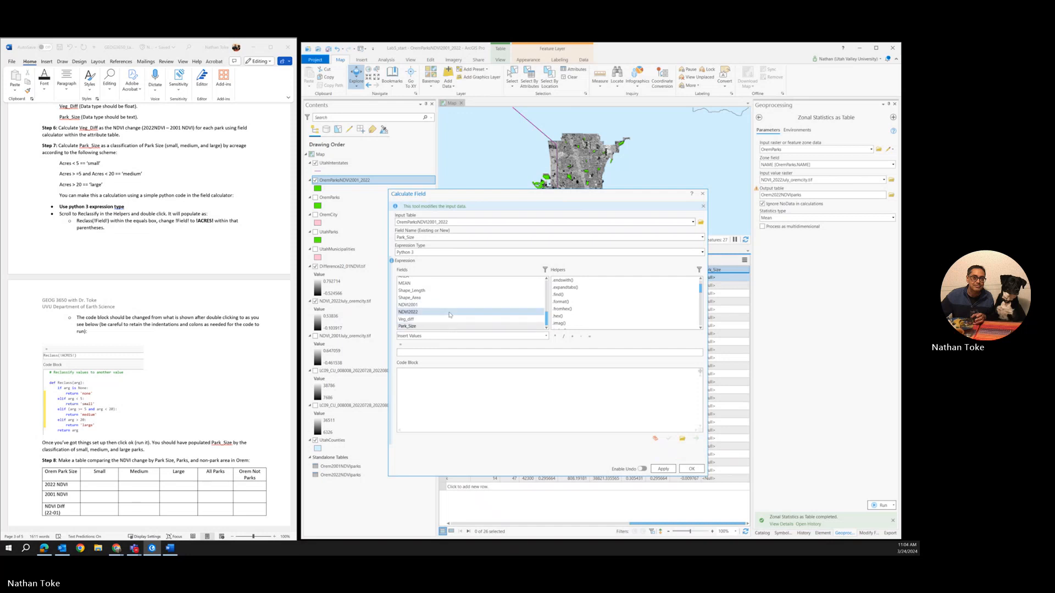
Step: Search the Python 3 helpers through to the end of the list for a Reclassify entry
scroll(450, 316, up, 3)
scroll(450, 316, down, 5)
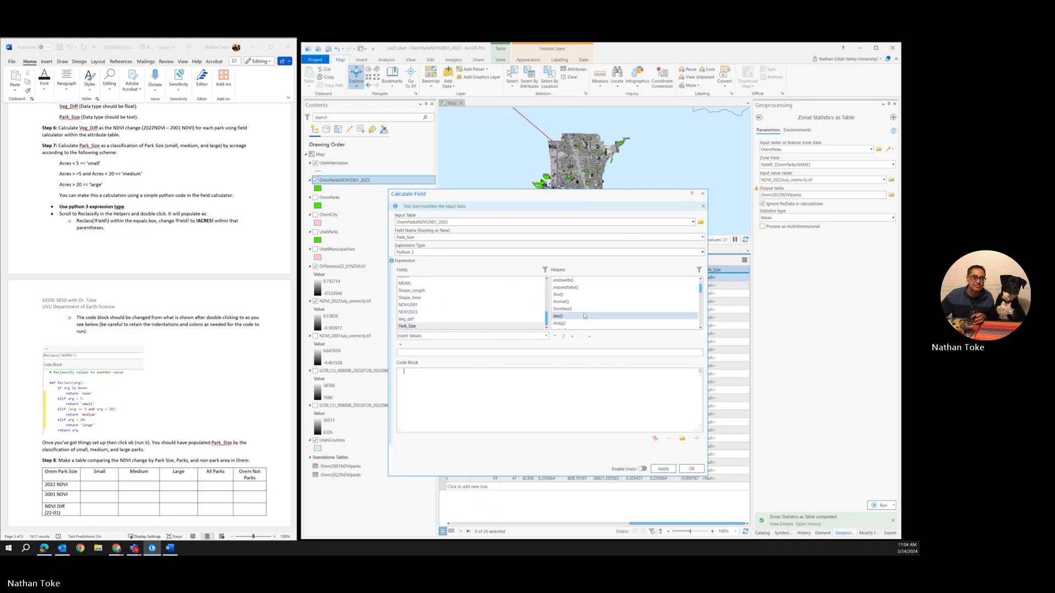
scroll(586, 315, down, 5)
scroll(586, 315, down, 3)
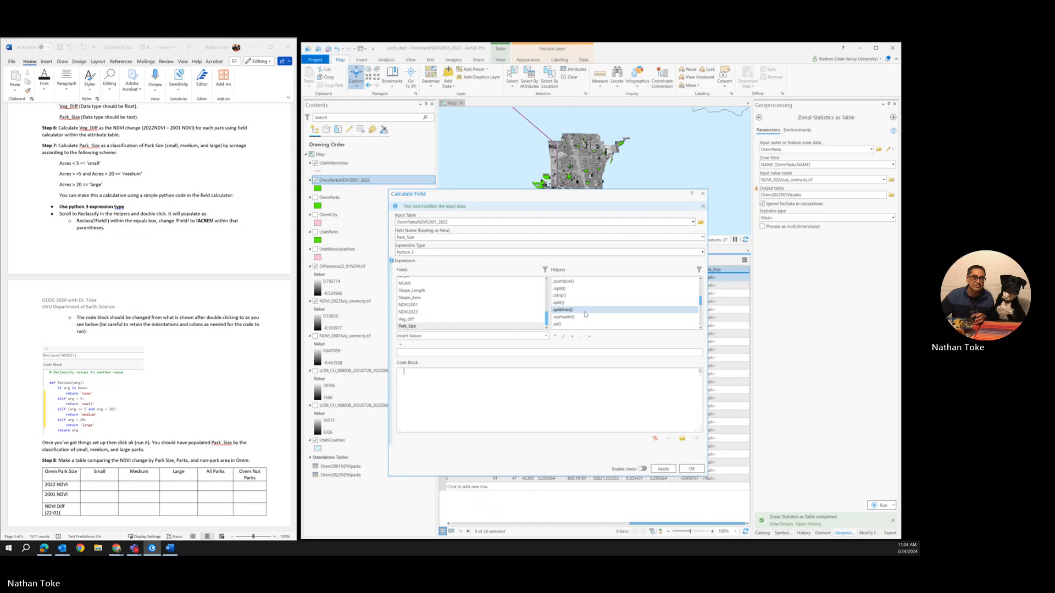
scroll(585, 315, down, 10)
scroll(586, 314, down, 4)
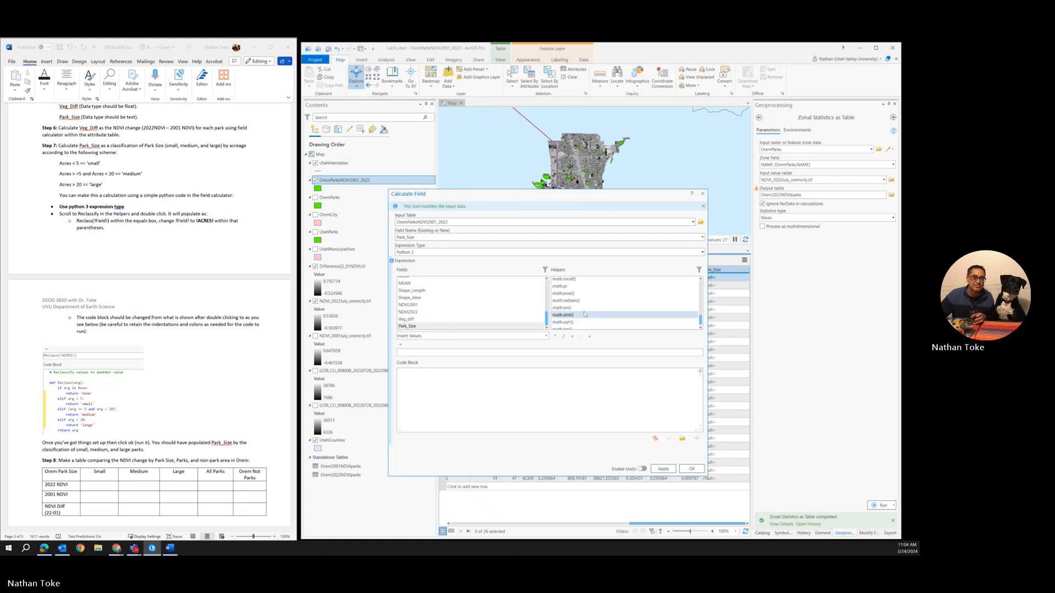
scroll(585, 315, down, 2)
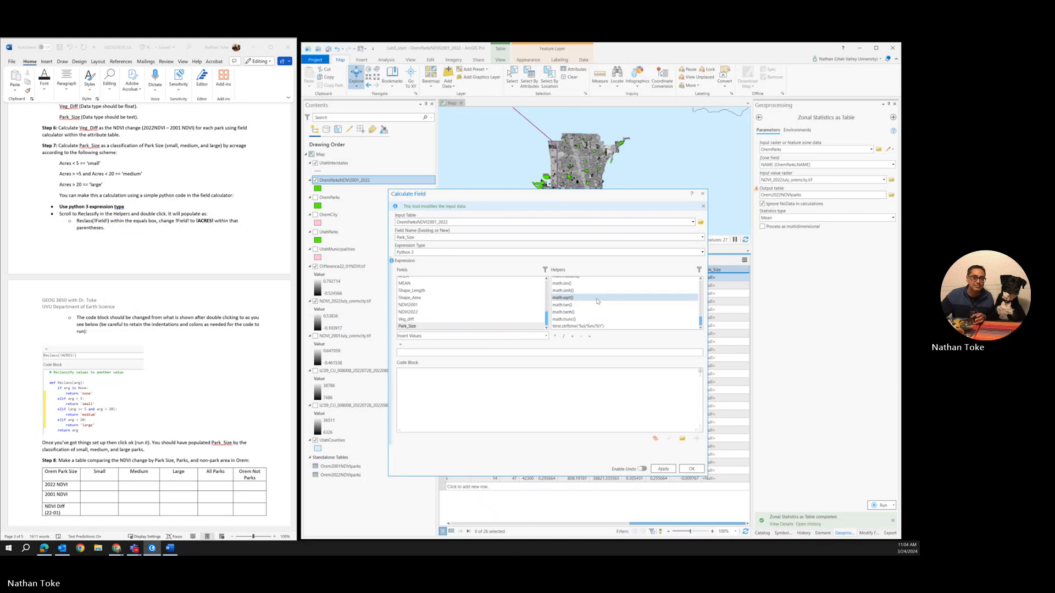
Step: Filter the helpers to the Function category and insert the Reclassify template into the Python 3 expression and code block
click(699, 270)
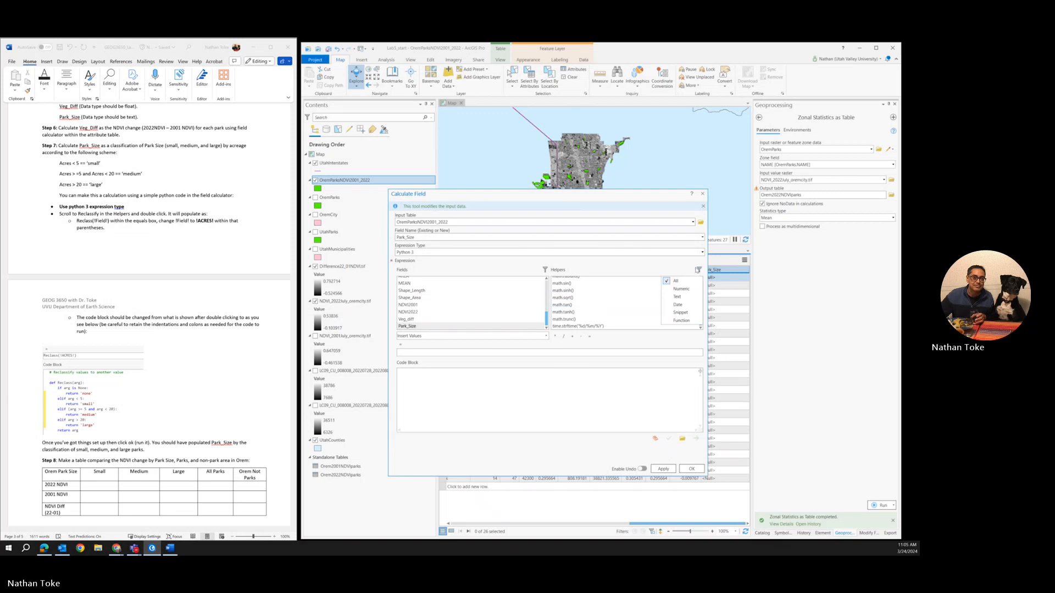
click(681, 312)
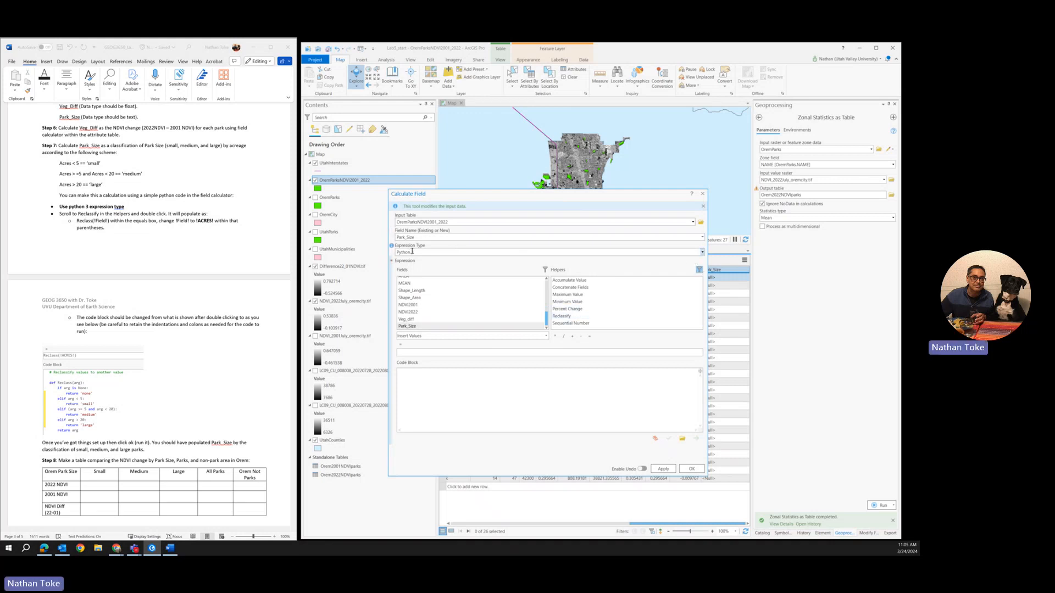
click(699, 270)
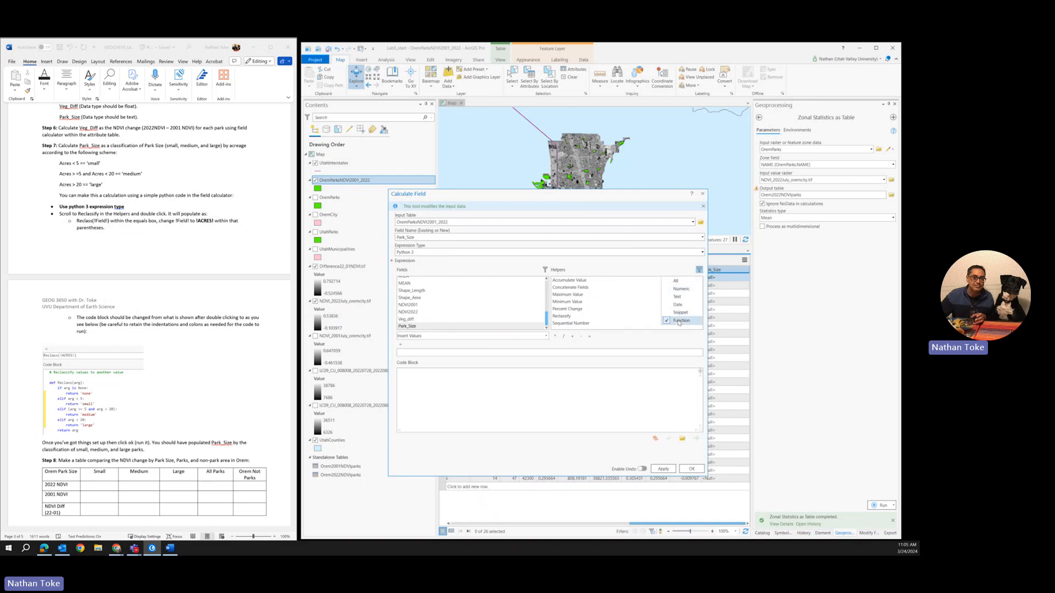
click(567, 318)
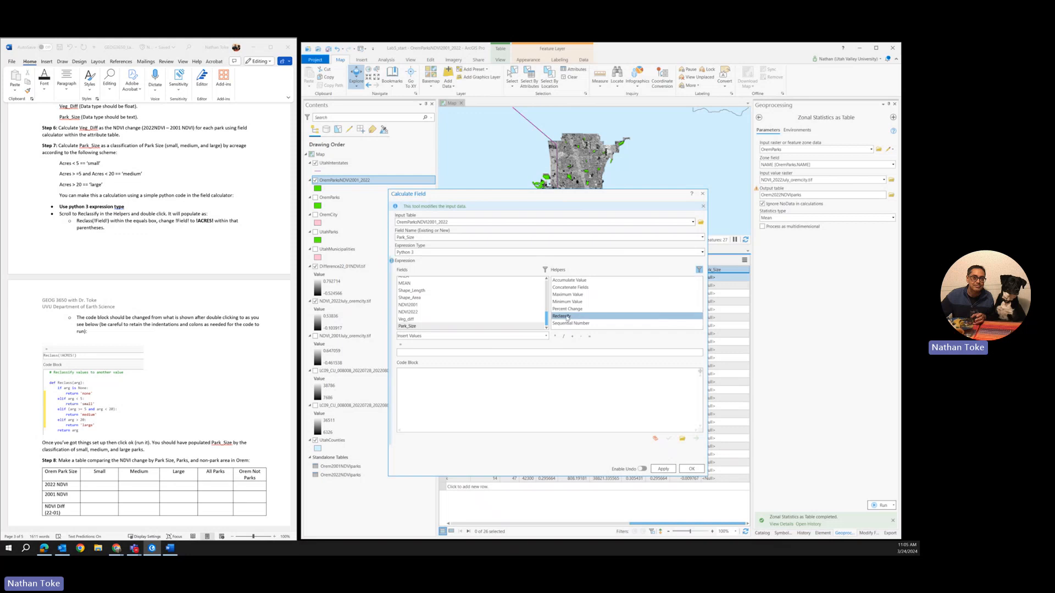
double_click(566, 317)
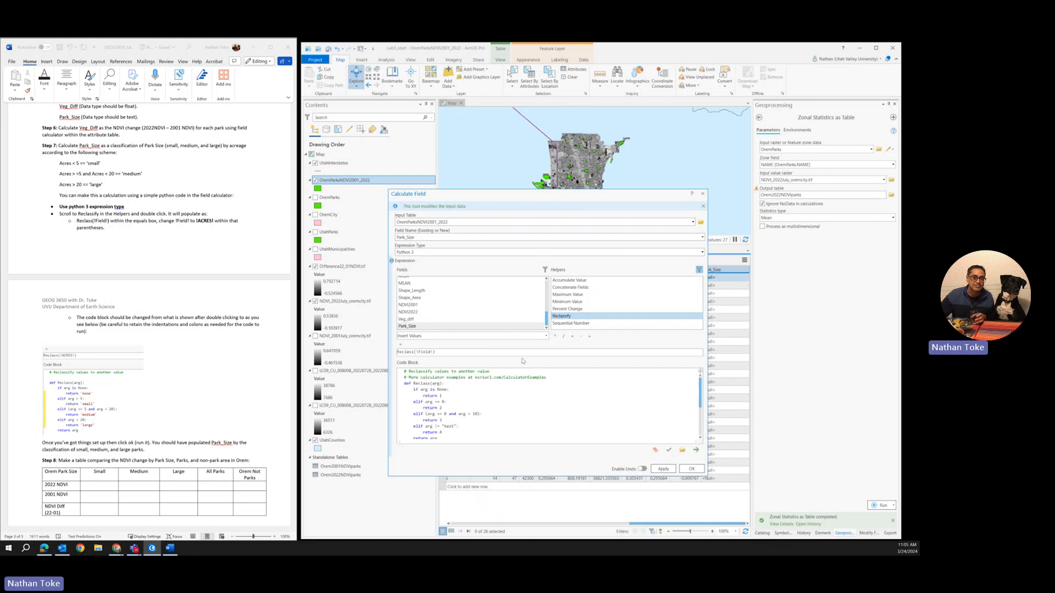
click(699, 271)
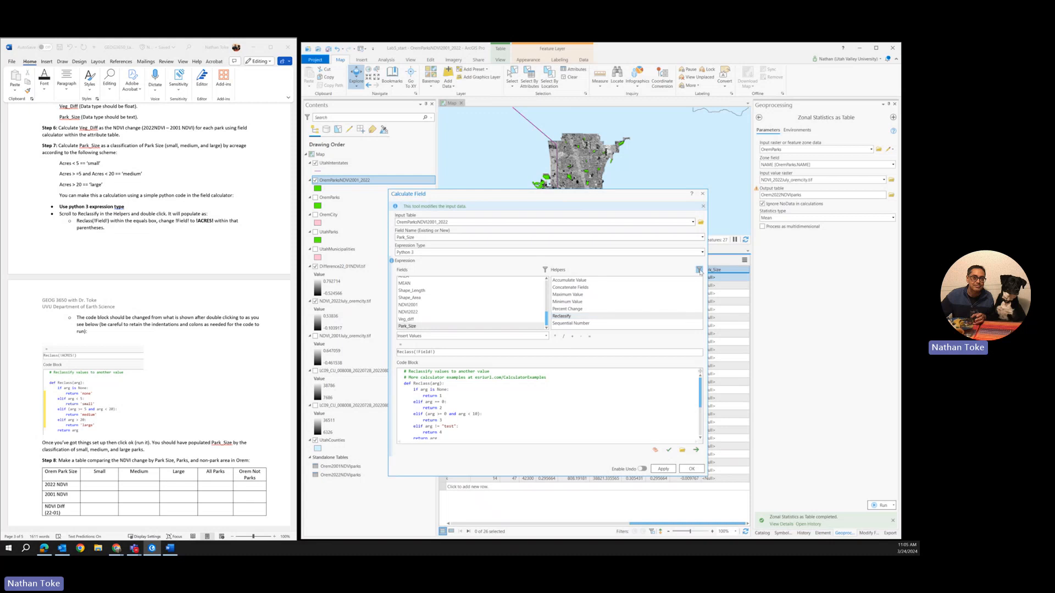
click(700, 270)
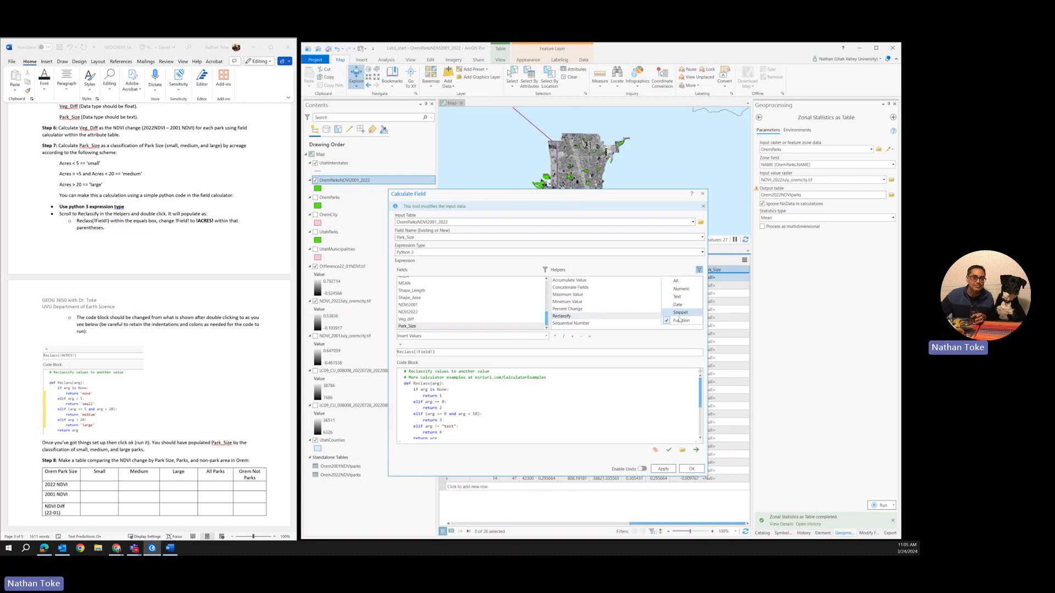
click(590, 267)
Step: Replace the placeholder field in the Reclass call with the ACRES field so it reads Reclass(!ACRES!)
click(418, 352)
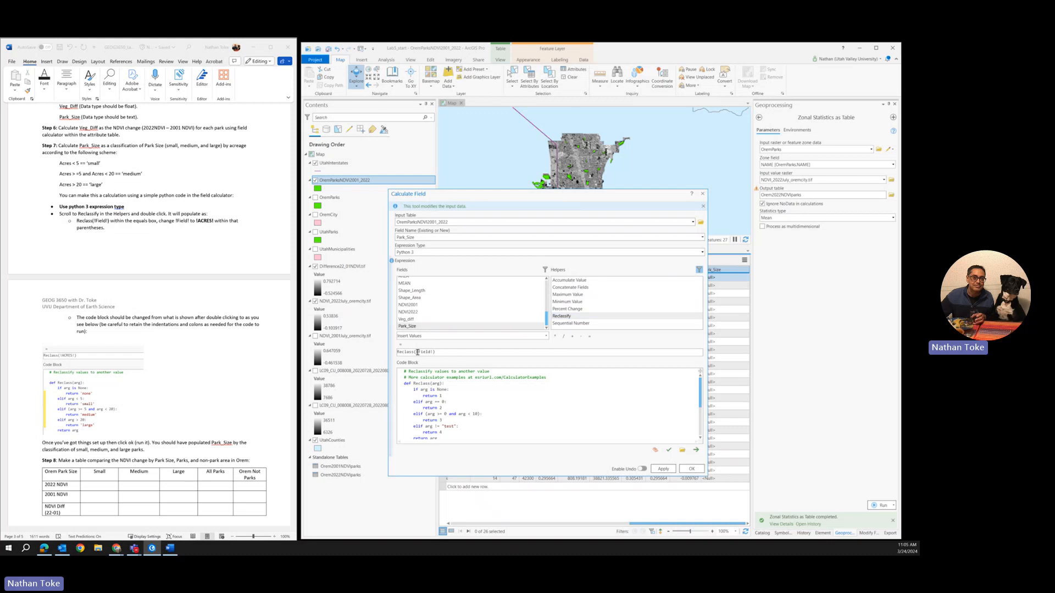
drag(417, 352, 435, 352)
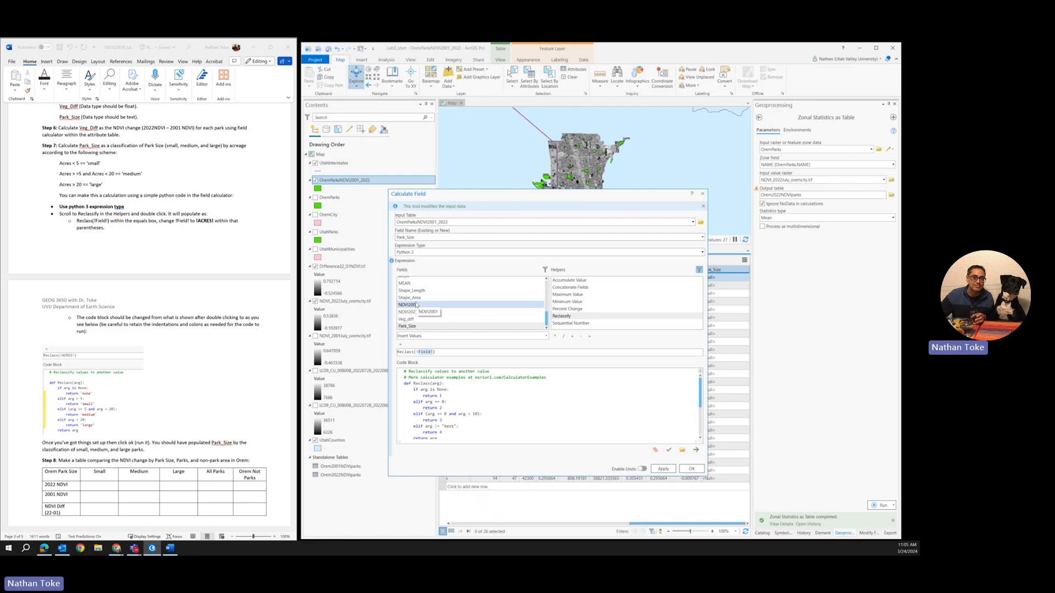
scroll(415, 305, up, 3)
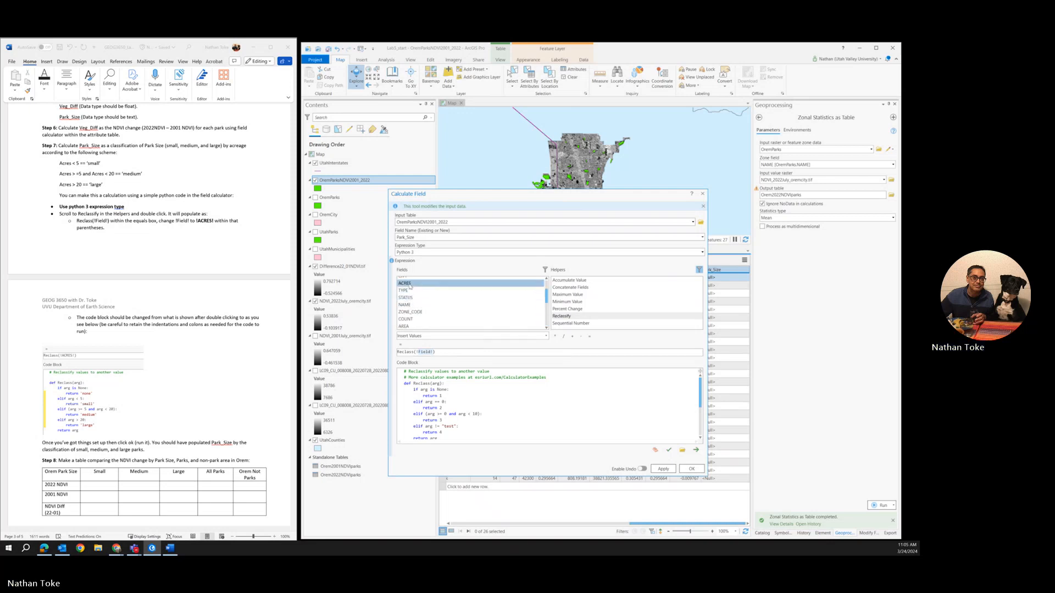
double_click(406, 284)
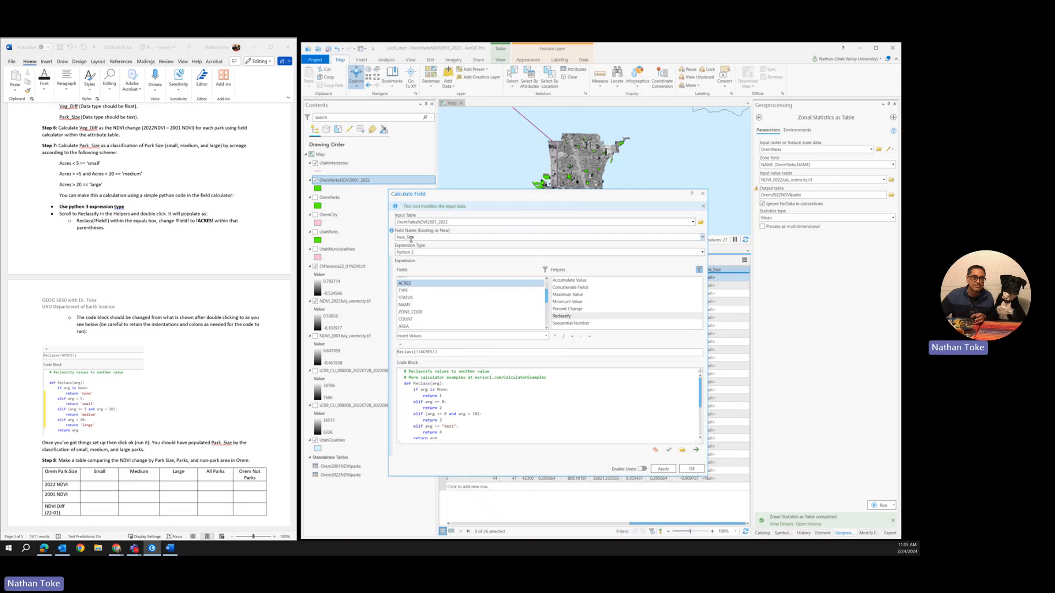
click(421, 352)
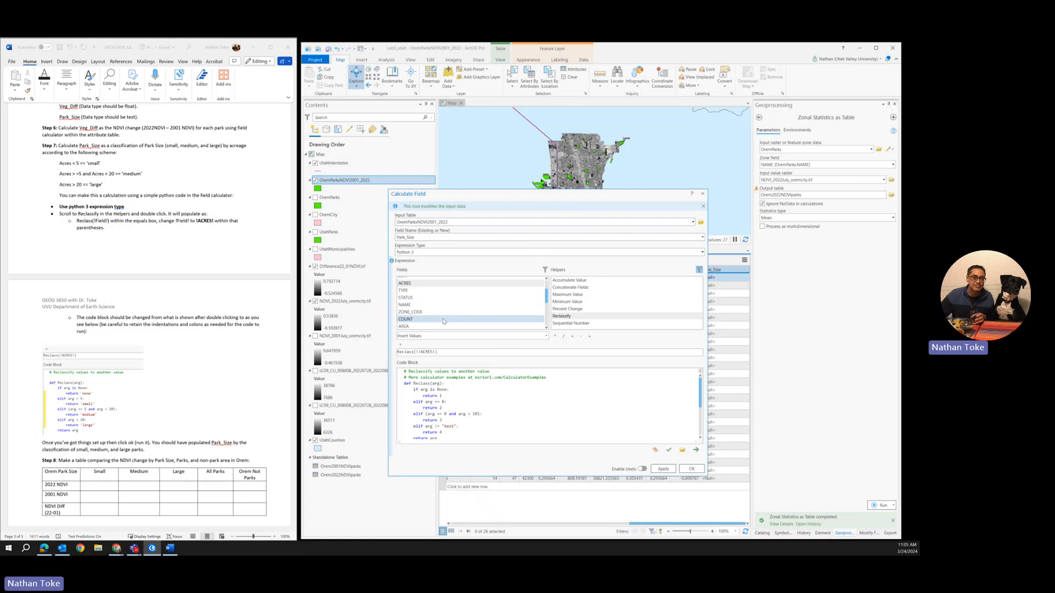
key(BackSpace)
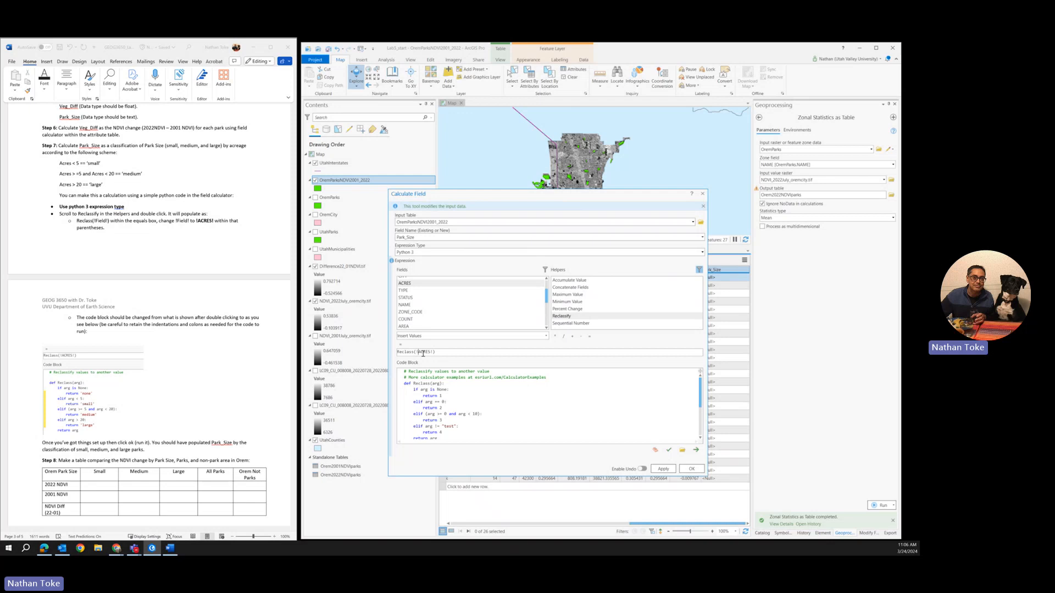
Step: Edit the code block so None values return 'none' and arg < 5 returns 'small'
click(441, 396)
text(<)
text(ll)
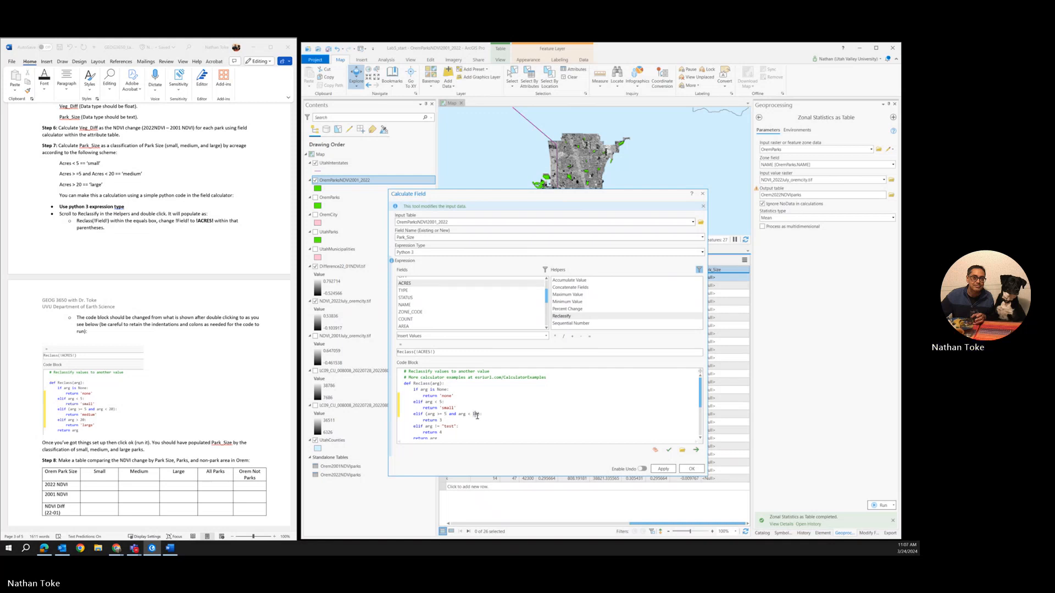
Step: Complete the third condition as arg >= 5 and arg < 20, and make it return 'medium'
key(BackSpace)
text(20)
click(443, 421)
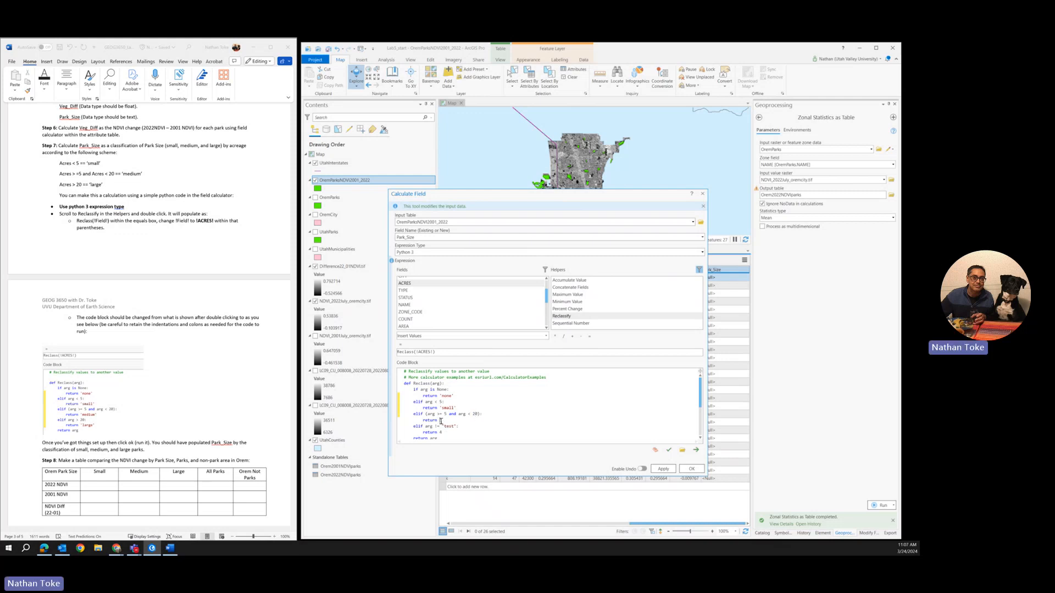
key(BackSpace)
text('me)
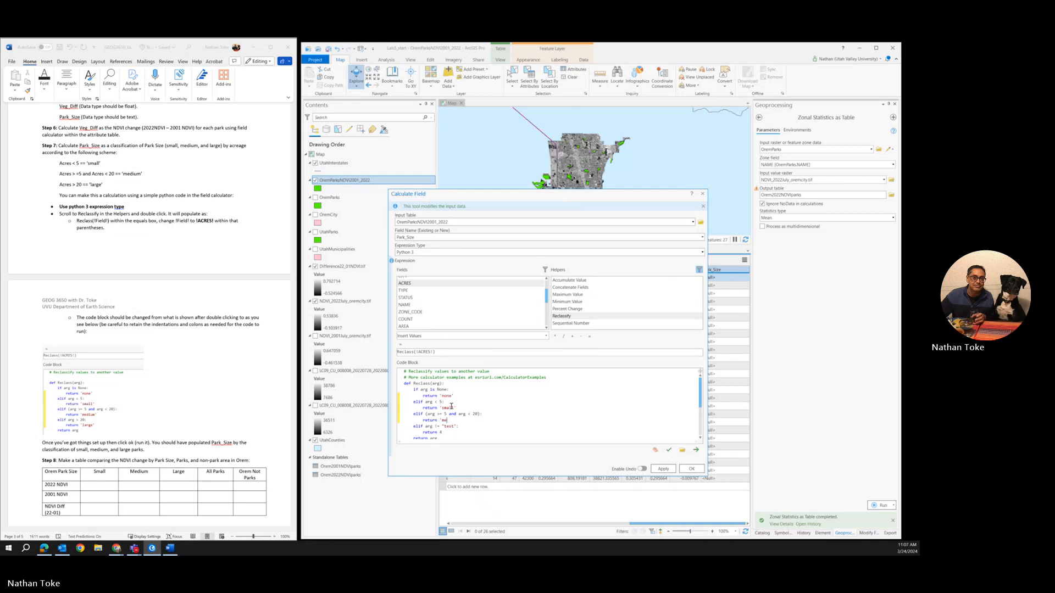
text(dium)
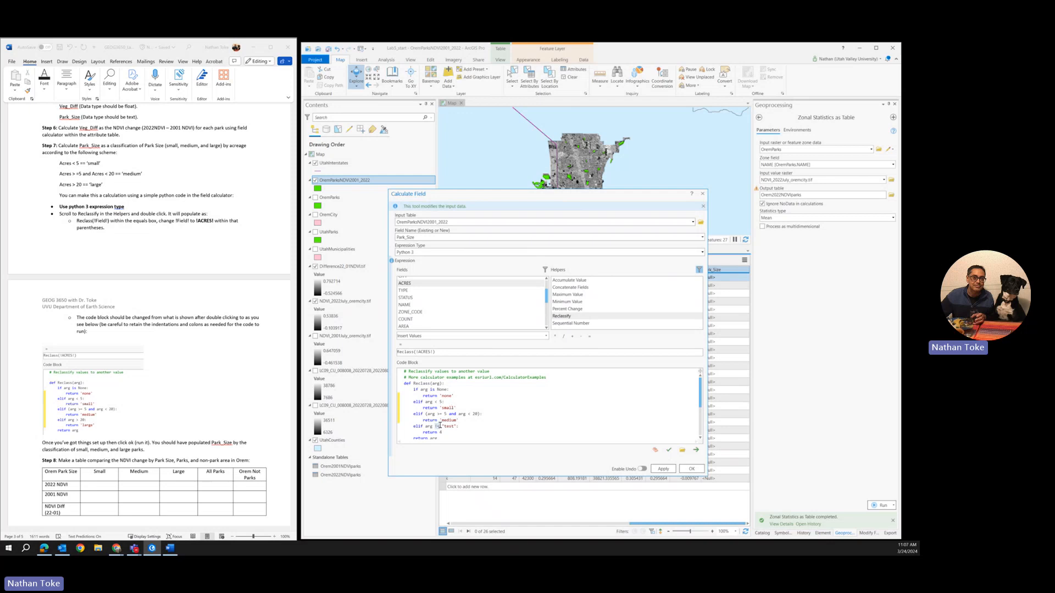
Step: Change the last condition in the code block to arg >= 20 and make it return 'large'
text(>)
double_click(442, 427)
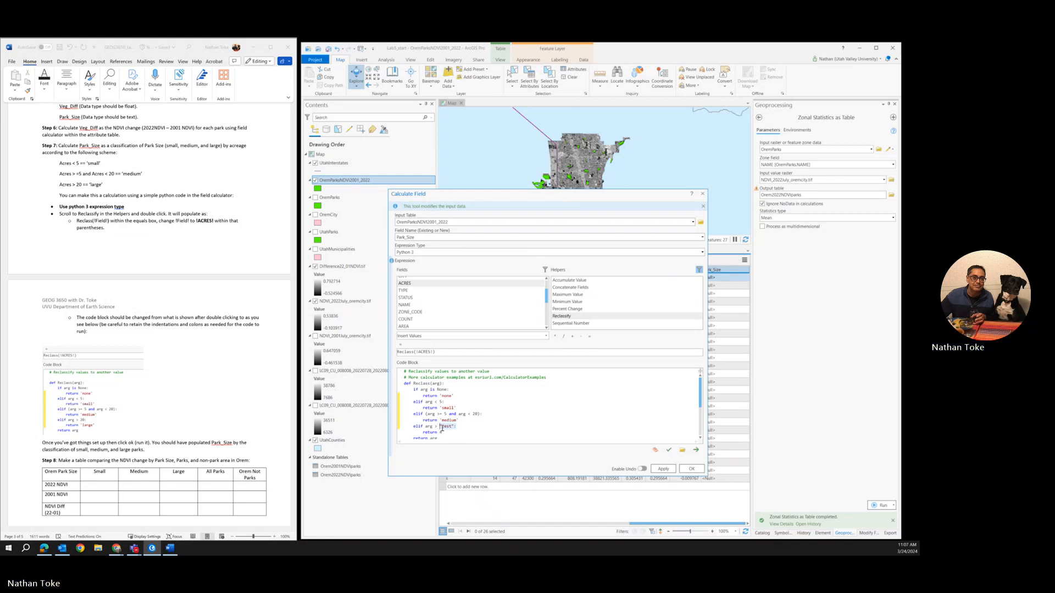
text(20)
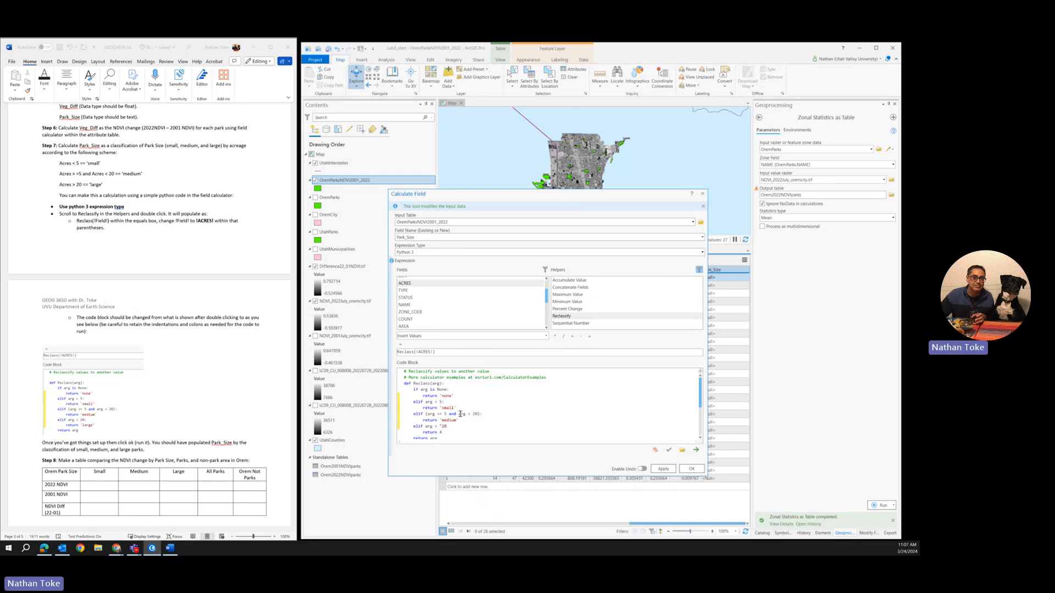
scroll(446, 415, down, 1)
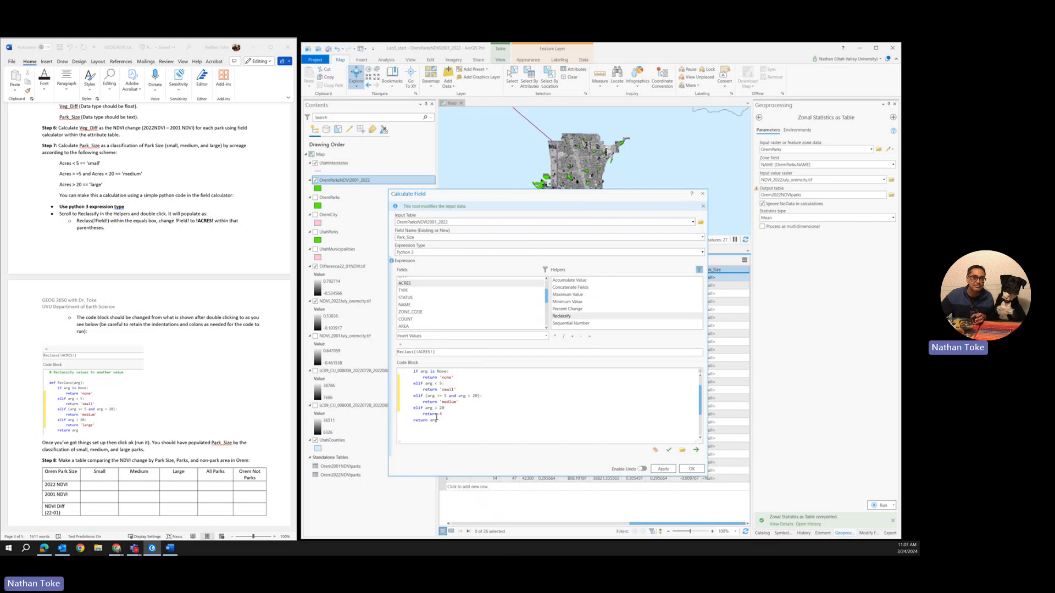
double_click(441, 415)
text('large)
text(=)
click(664, 469)
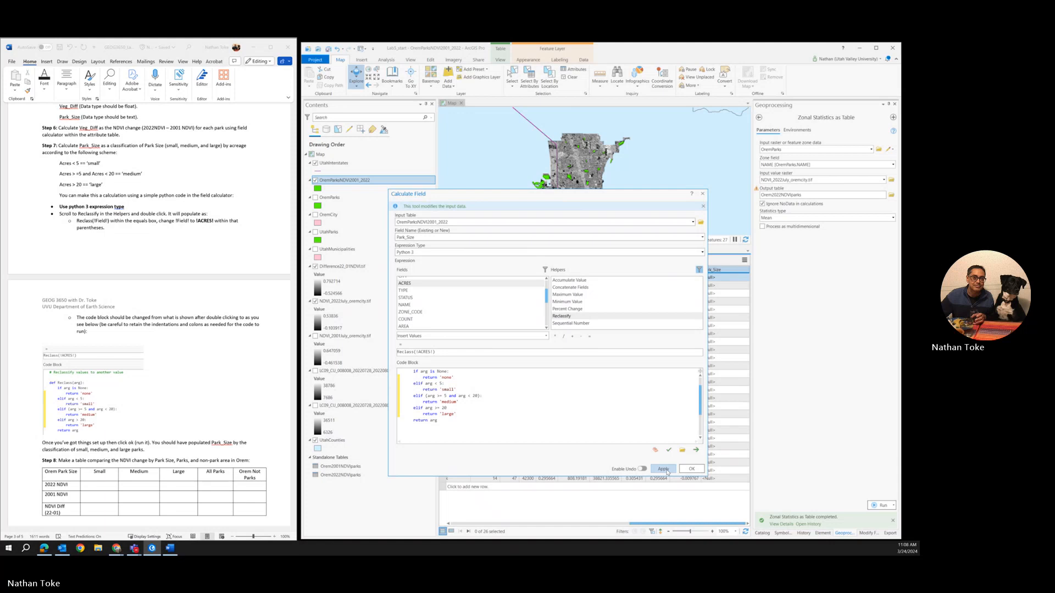
click(692, 469)
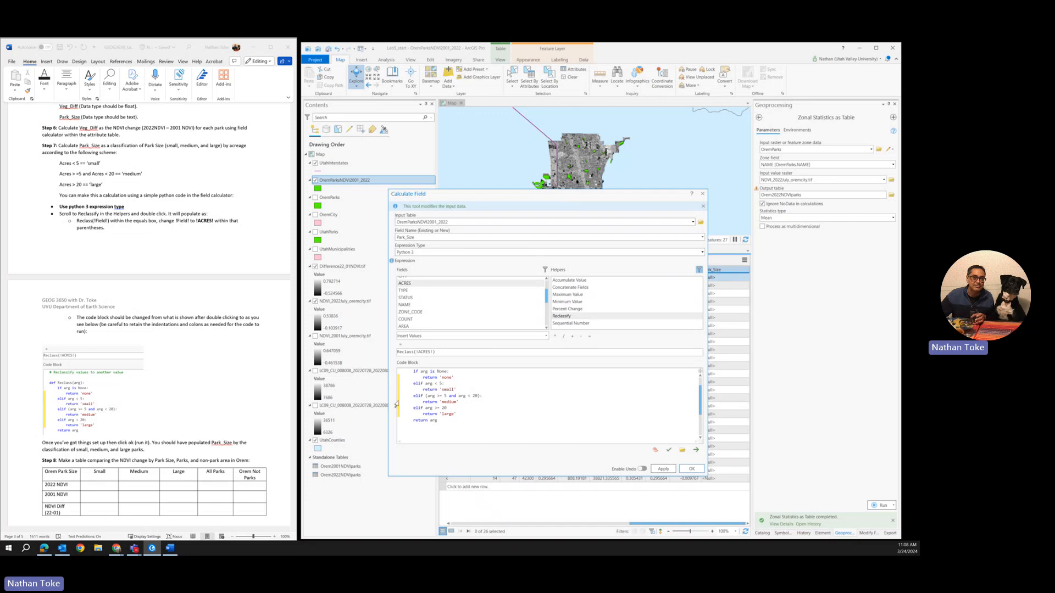
Step: Review the Reclassify code block, add the missing colon after arg >= 20, and verify the expression
scroll(476, 420, up, 1)
scroll(476, 420, down, 3)
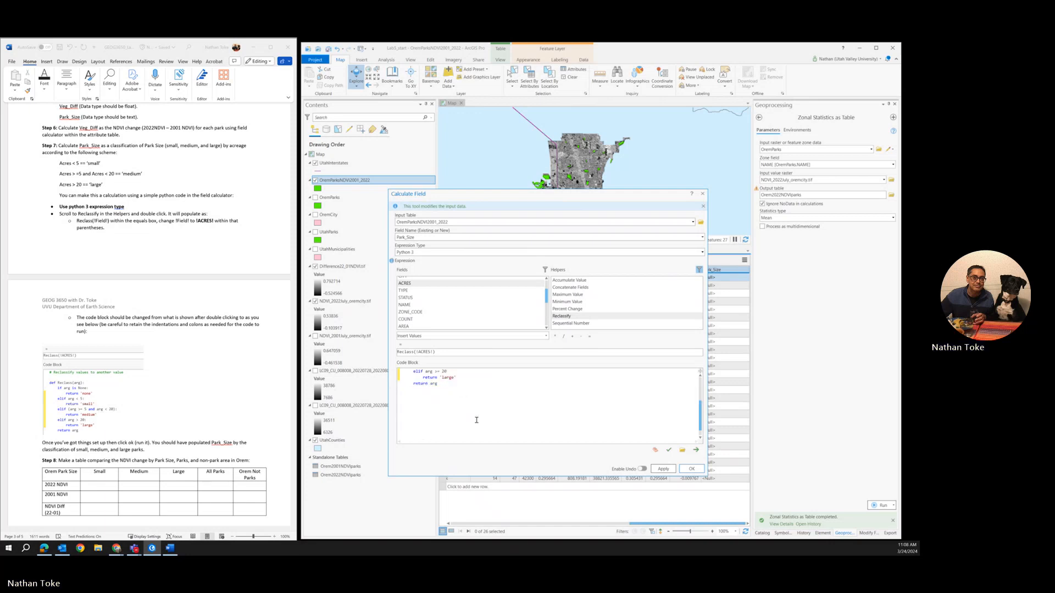
scroll(476, 420, up, 3)
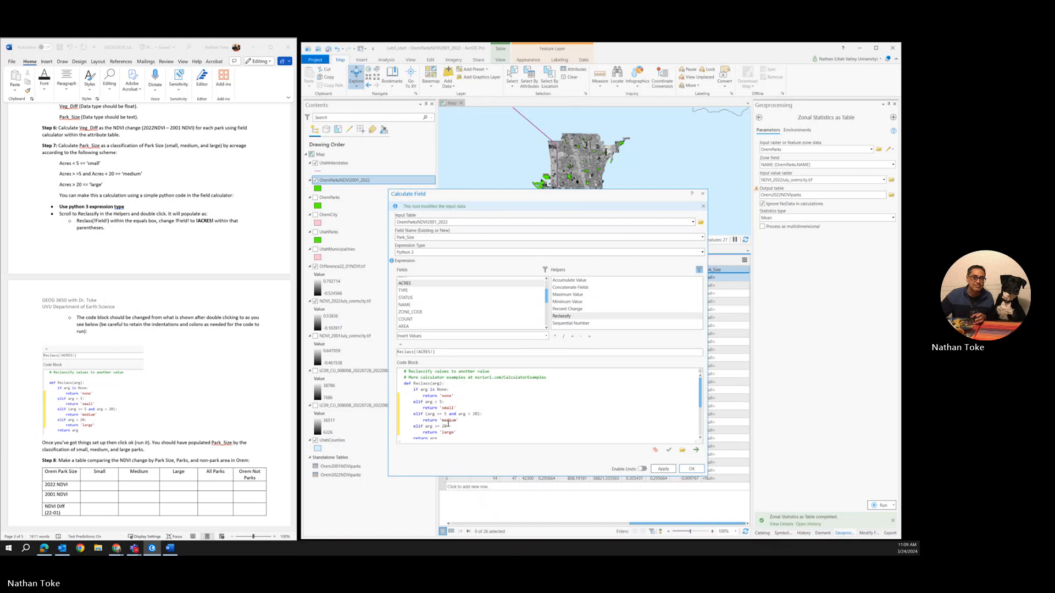
scroll(446, 427, down, 1)
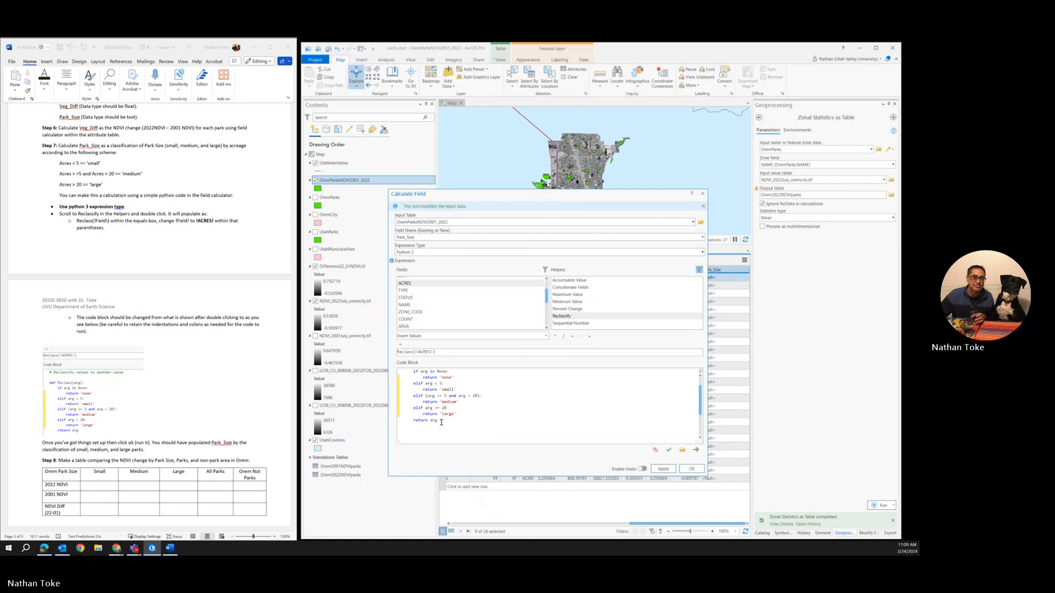
click(442, 421)
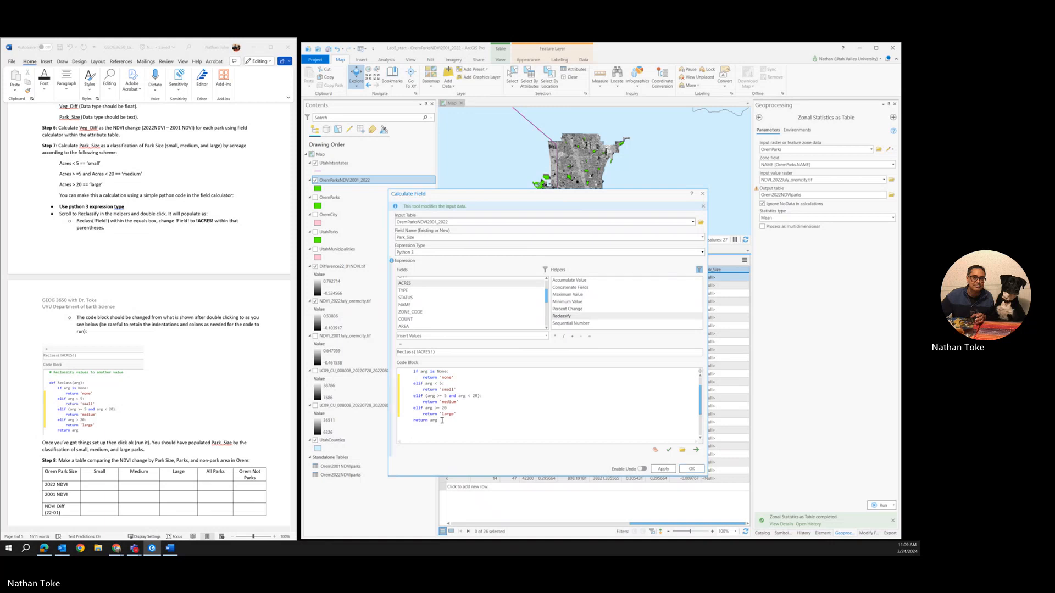
drag(441, 421, 413, 421)
click(668, 451)
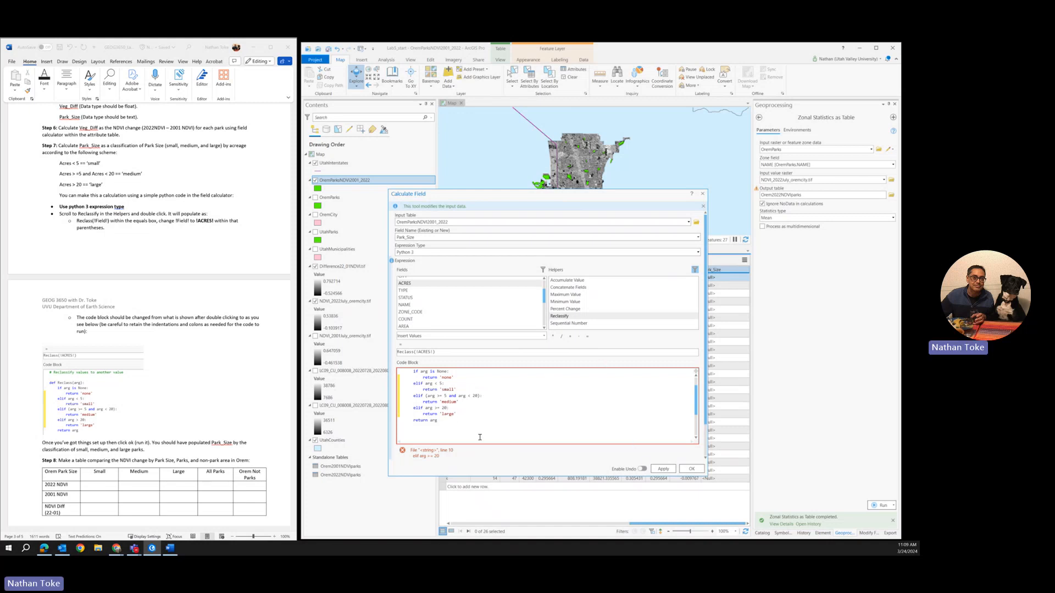
Step: Apply the Reclassify calculation to the Park_Size field and finish the field calculation
scroll(479, 437, up, 1)
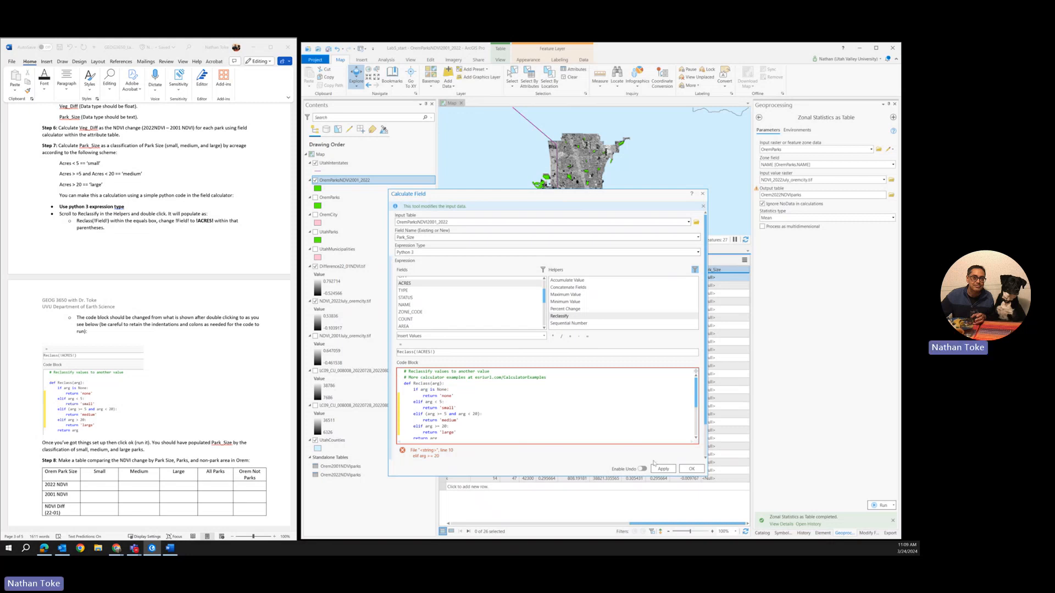
click(663, 469)
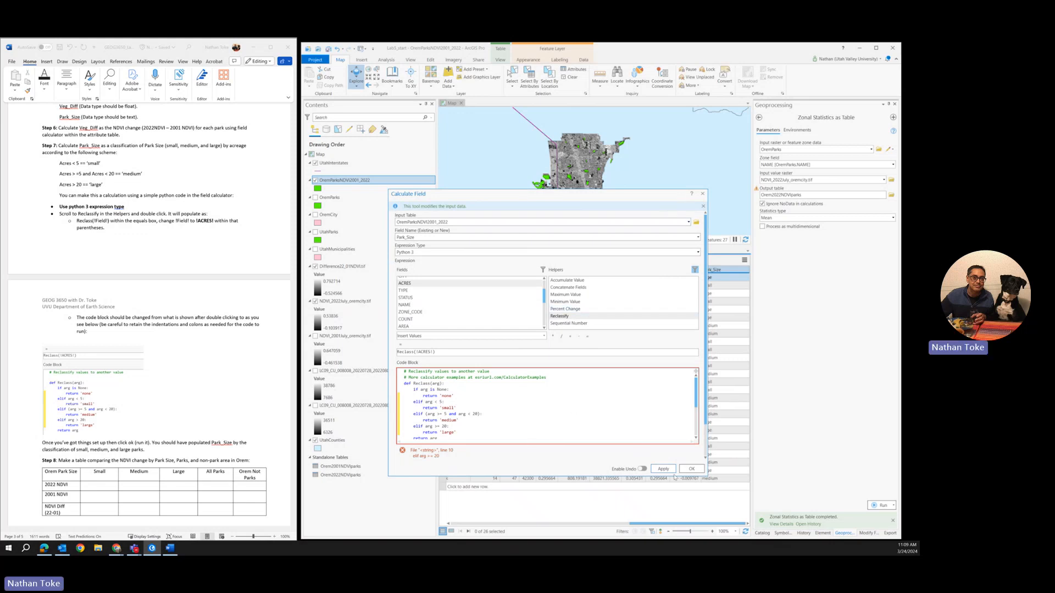
click(691, 469)
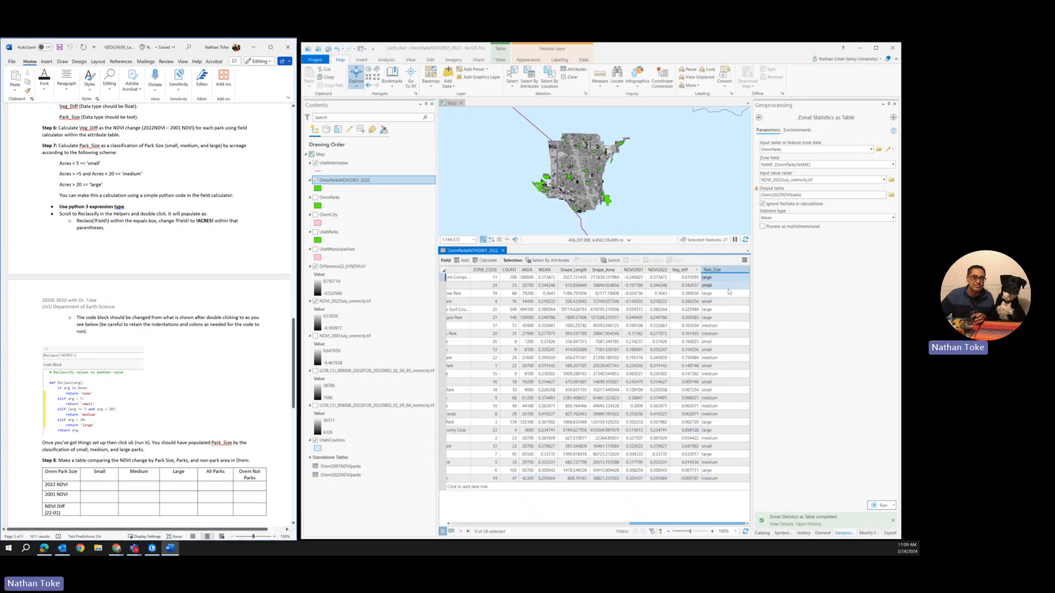
Step: Sort the OremParksNDVI2001_2022 attribute table by Park_Size in ascending order
click(709, 279)
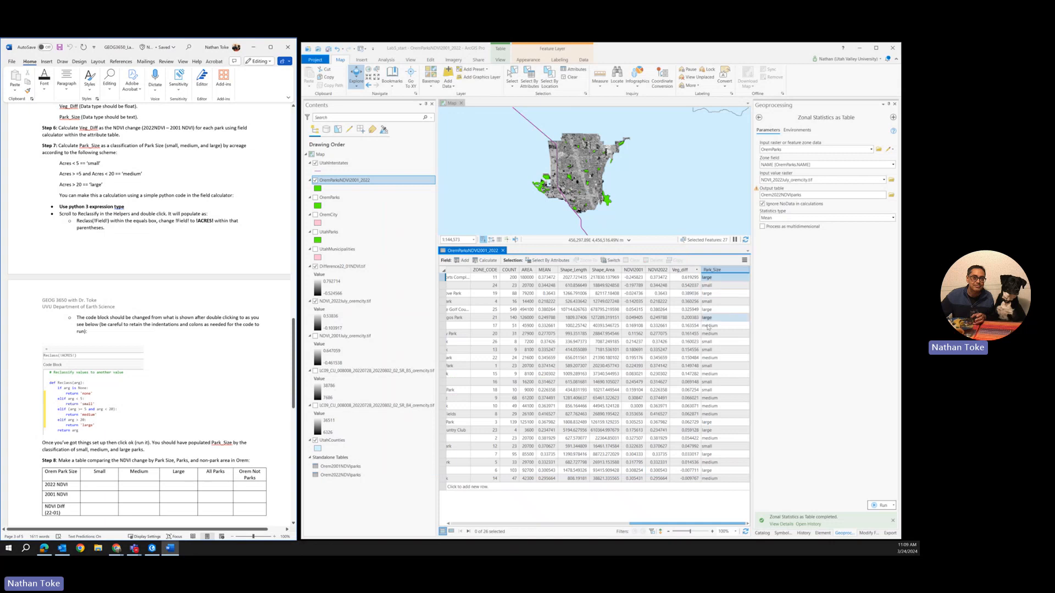
right_click(714, 269)
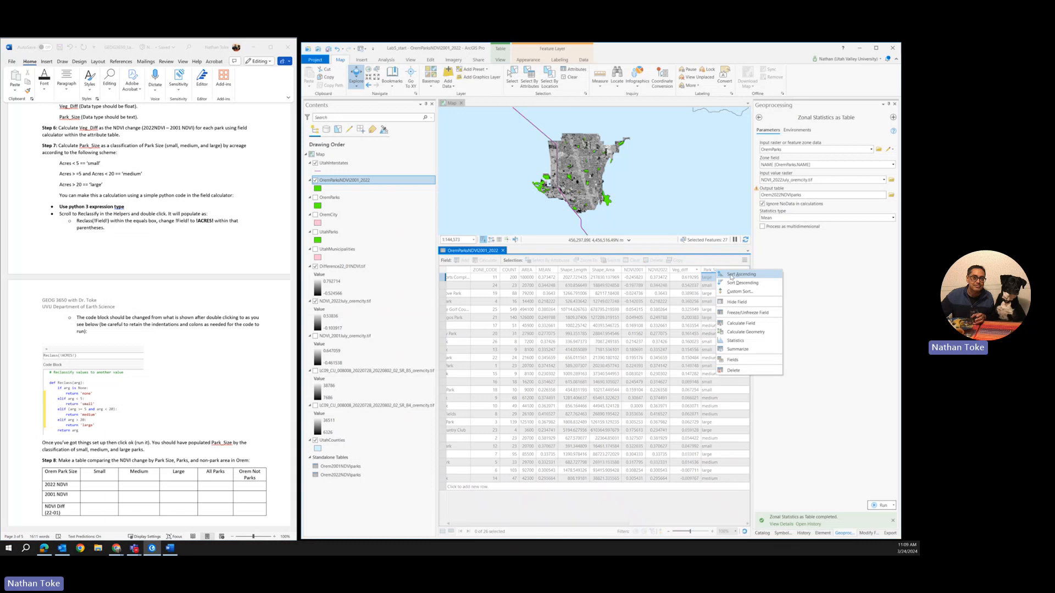
click(732, 276)
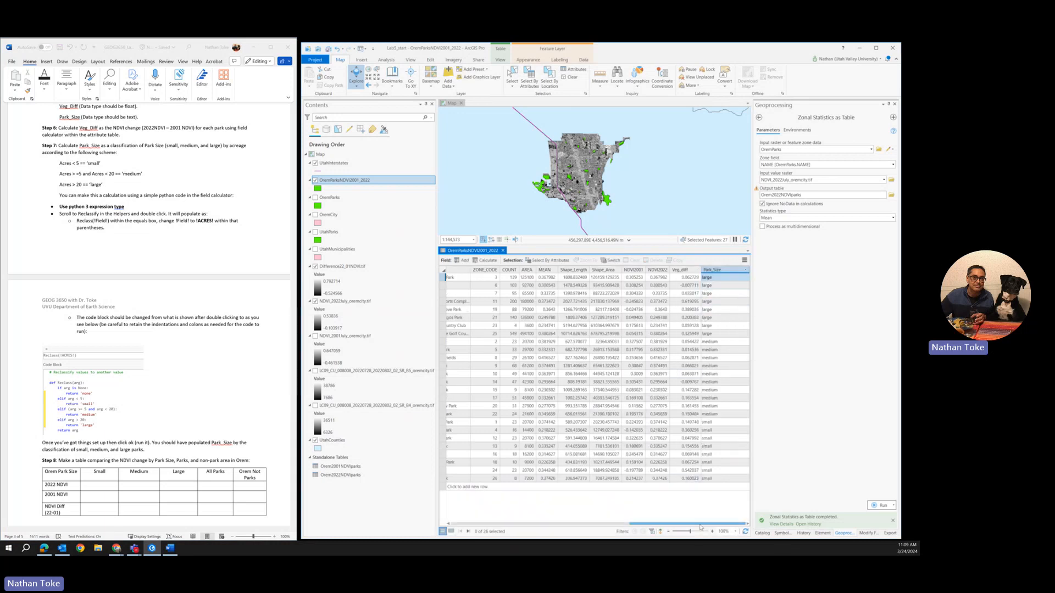
mouse_move(702, 524)
mouse_down()
mouse_move(661, 526)
mouse_move(707, 531)
mouse_up()
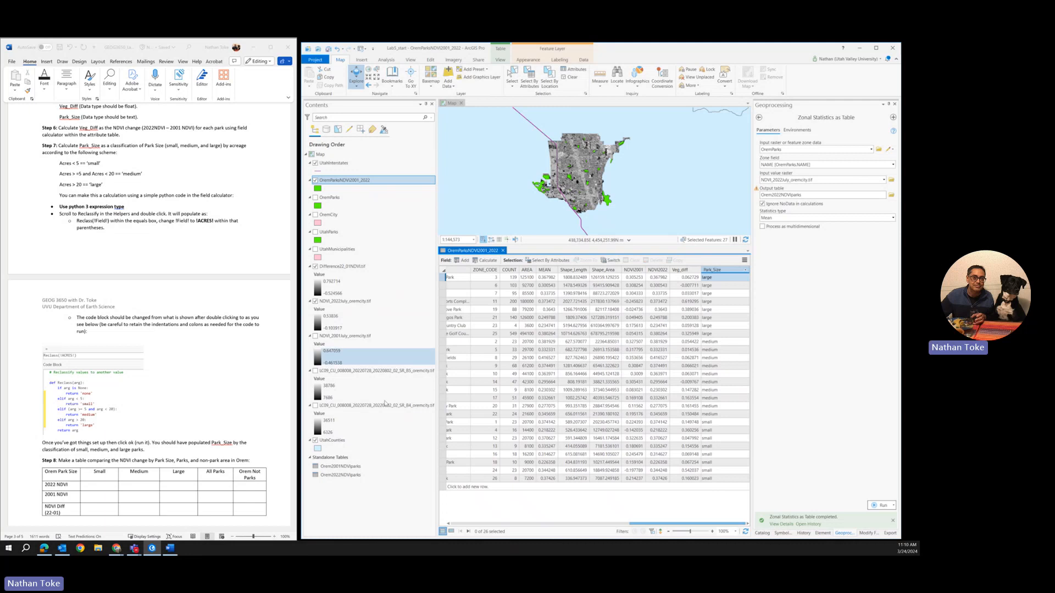
Step: Select by attributes the parks whose Park_Size is equal to large, as a new selection in OremParksNDVI2001_2022
scroll(182, 416, down, 5)
scroll(182, 416, down, 2)
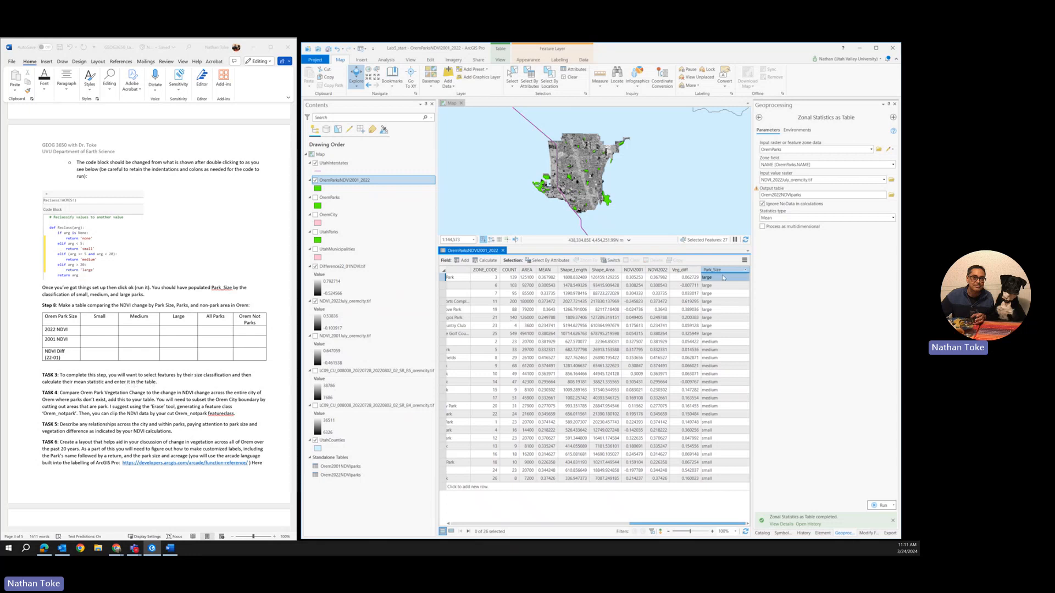
click(531, 82)
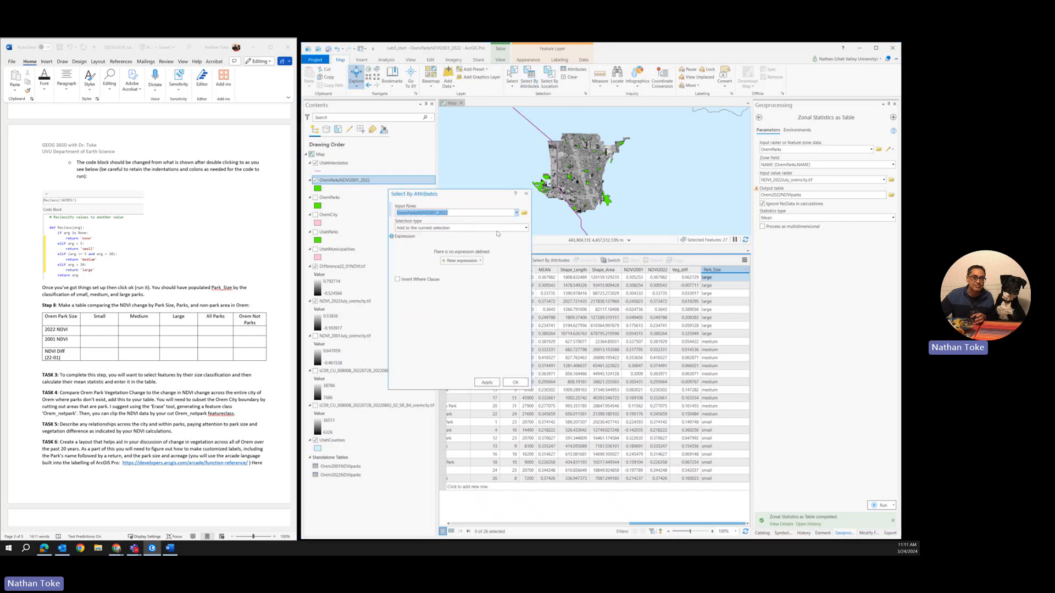
click(525, 229)
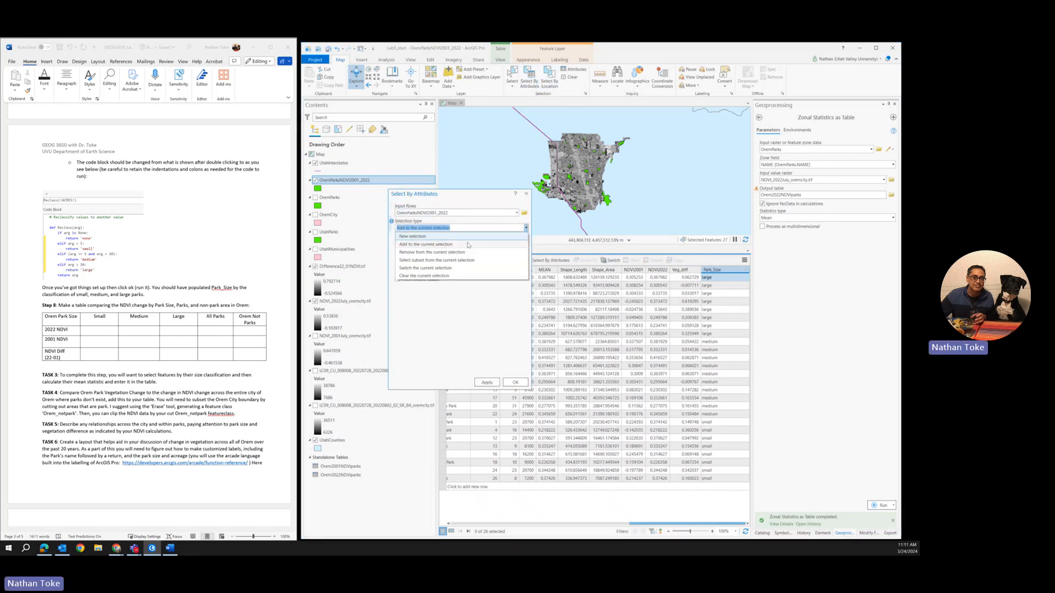
click(424, 237)
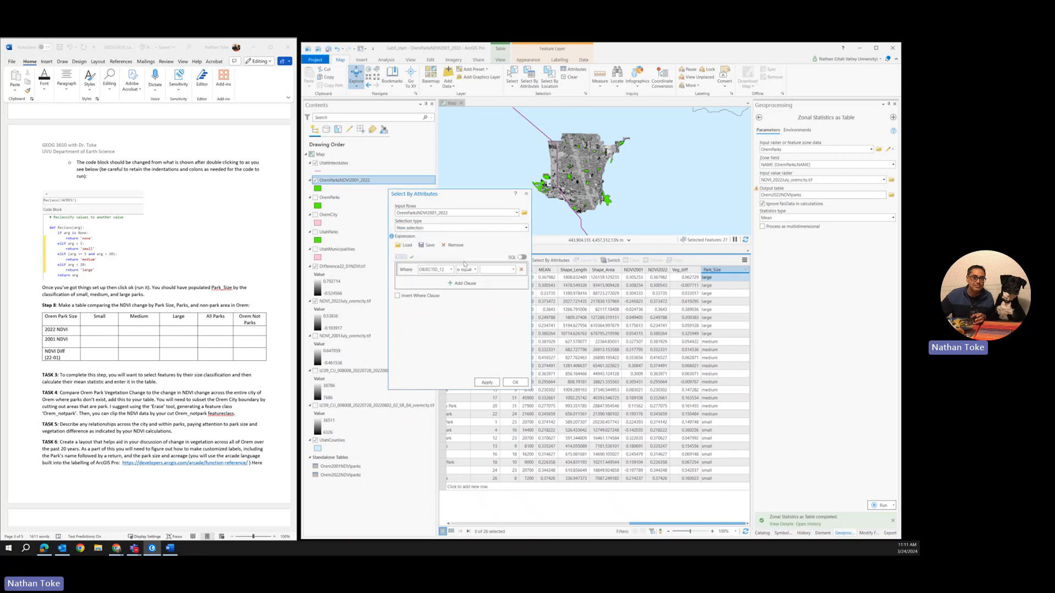
click(451, 269)
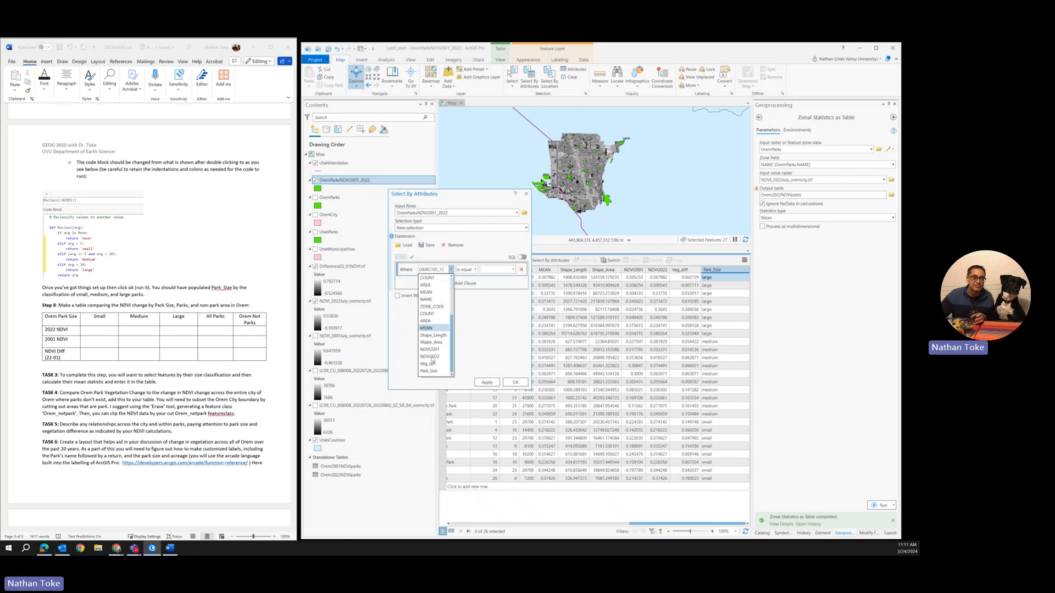
click(429, 371)
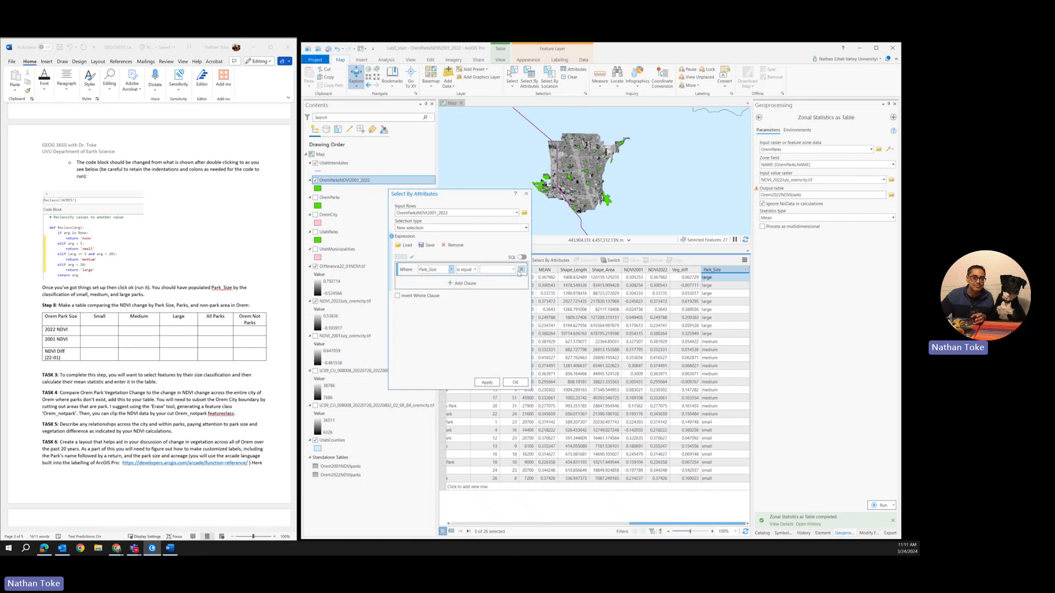
click(513, 269)
click(494, 283)
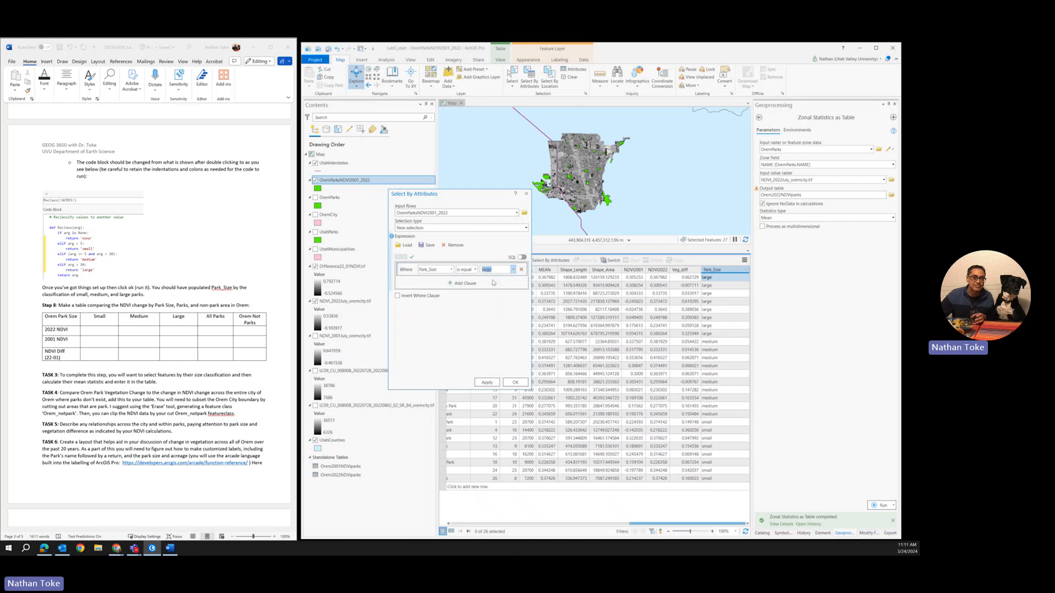
click(487, 383)
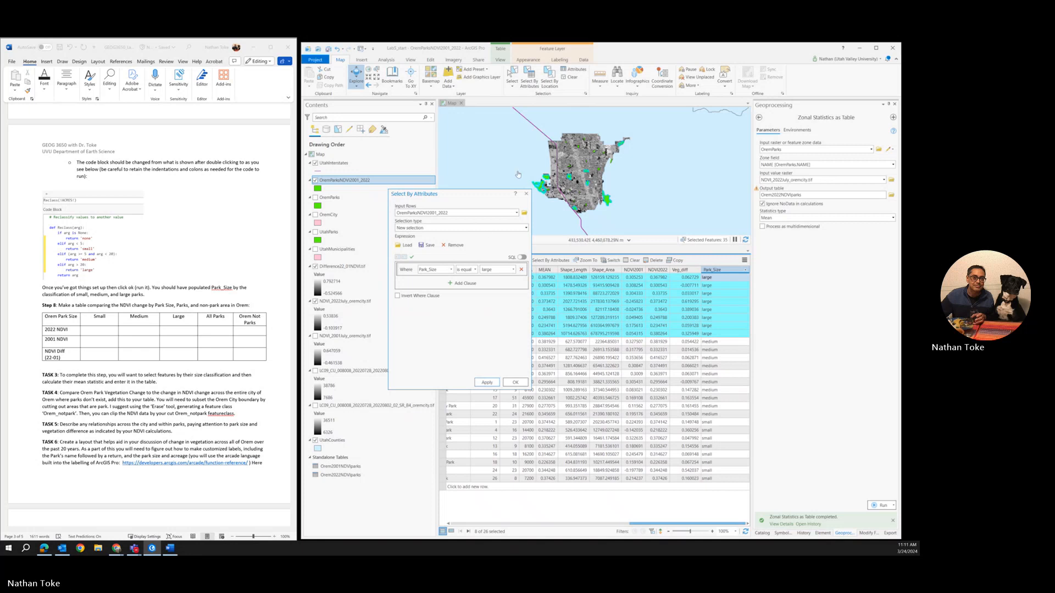
click(526, 194)
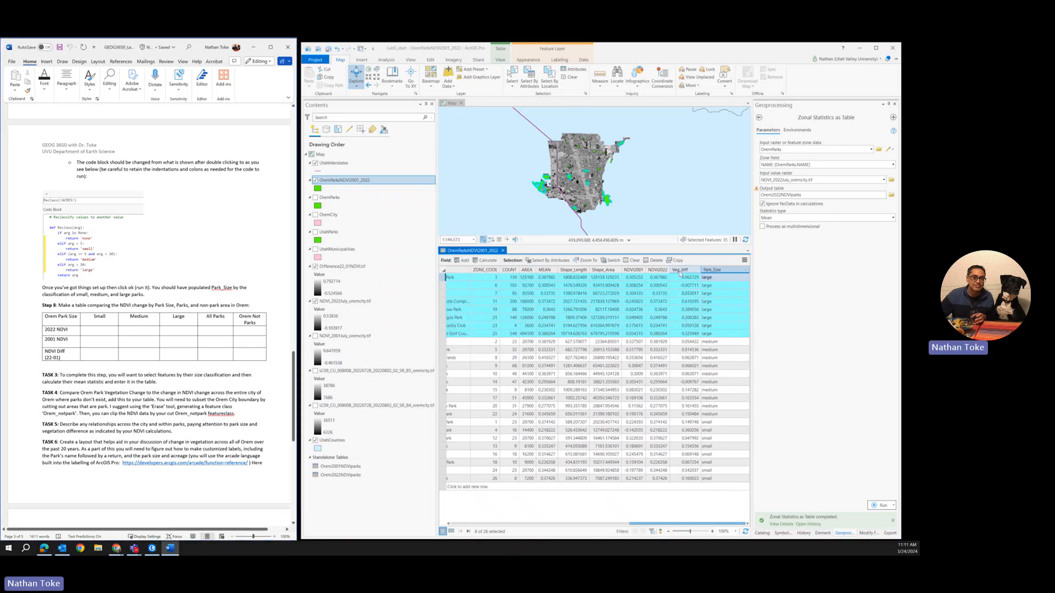
Step: Generate the statistics for the NDVI2001 field and highlight the mean of the selected large parks
right_click(625, 269)
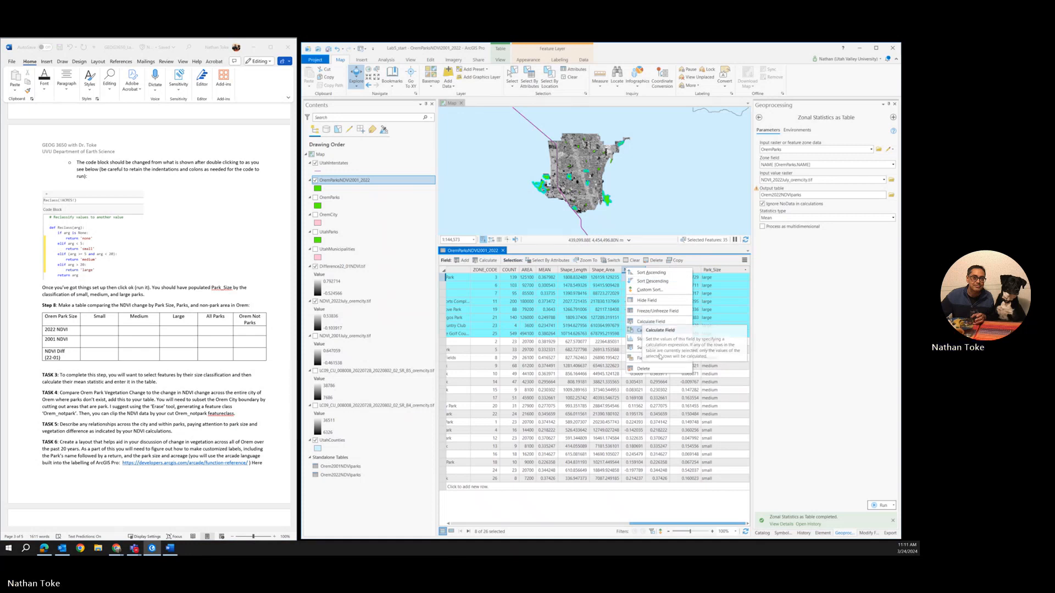
click(652, 340)
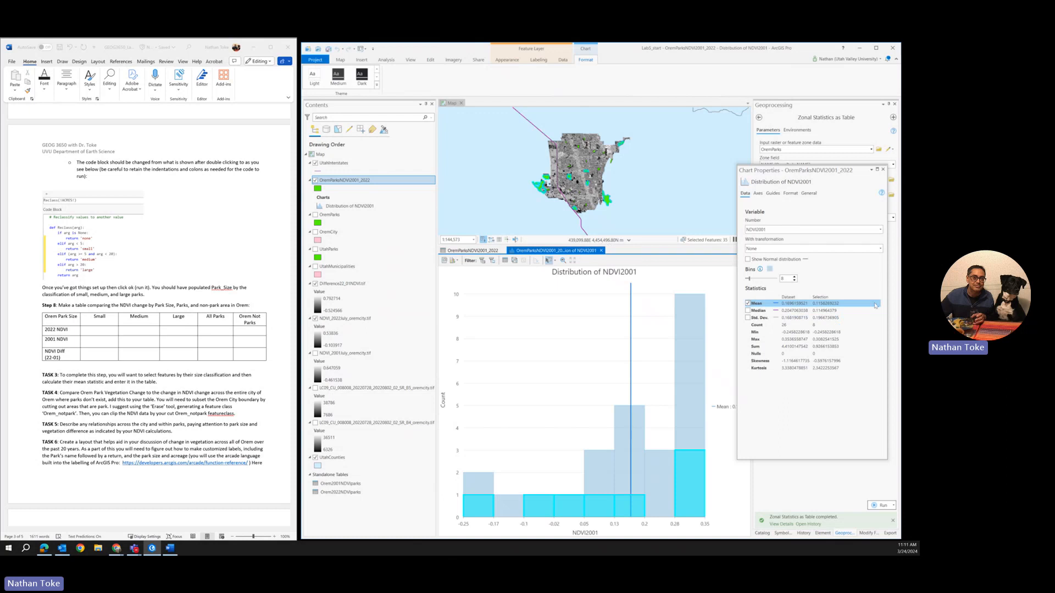
click(798, 302)
Step: Return to the parks attribute table and make a new attribute selection where Park_Size is equal to small
click(473, 251)
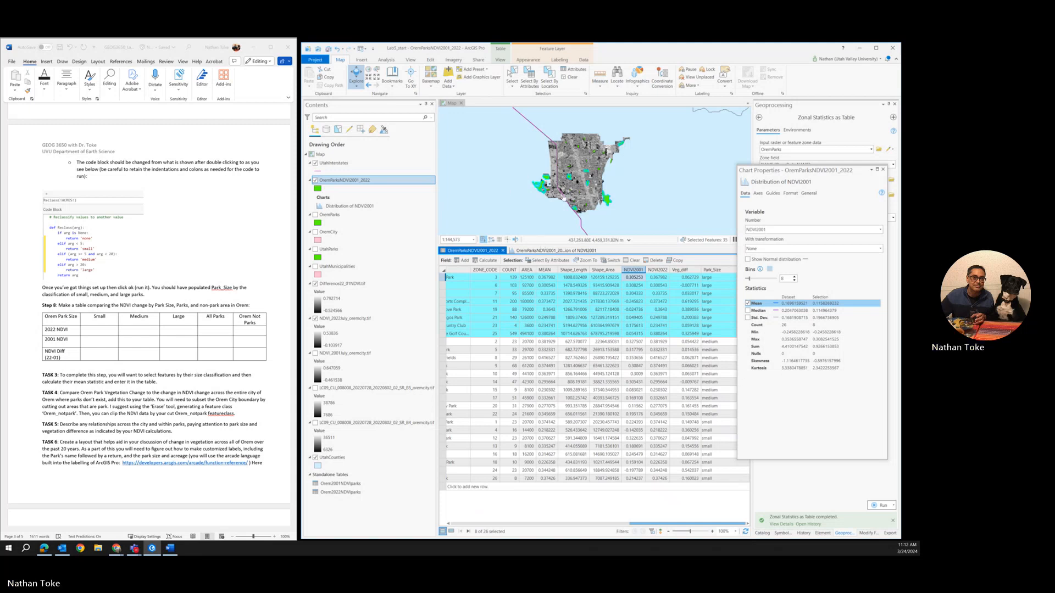
click(529, 81)
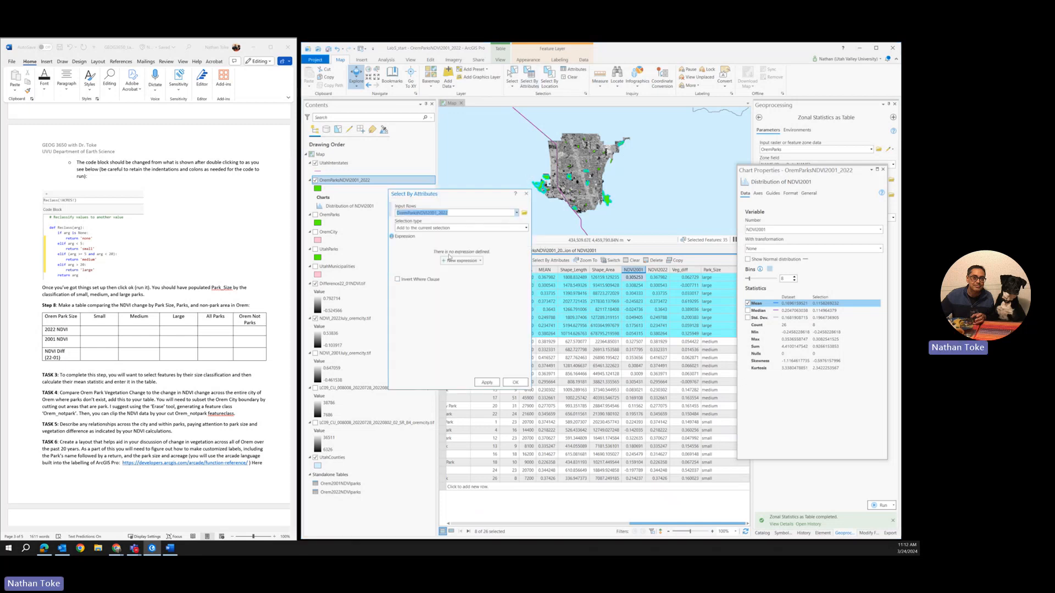
click(460, 228)
click(526, 230)
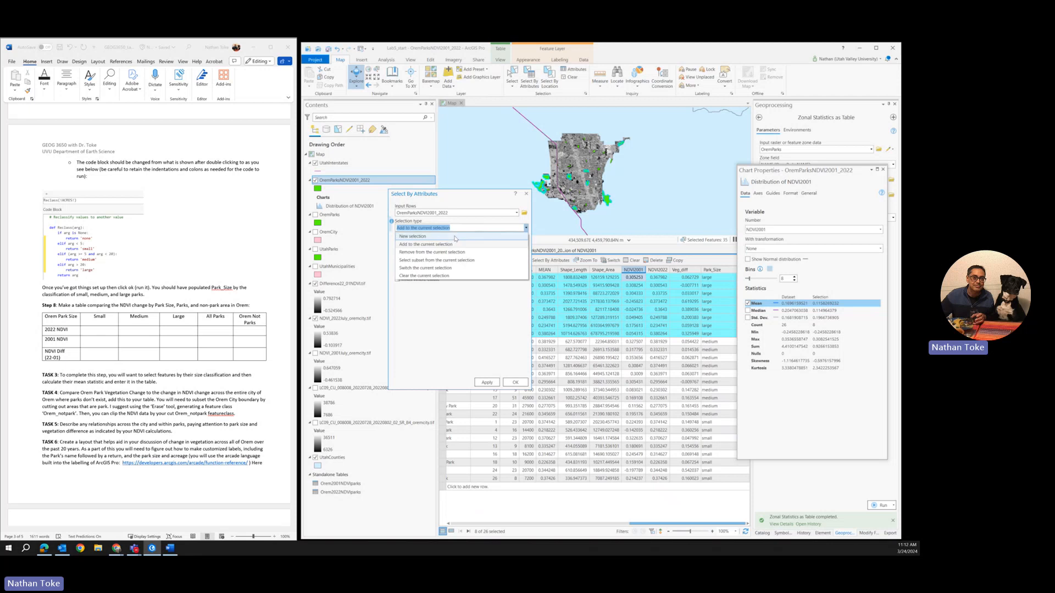
click(434, 236)
click(462, 261)
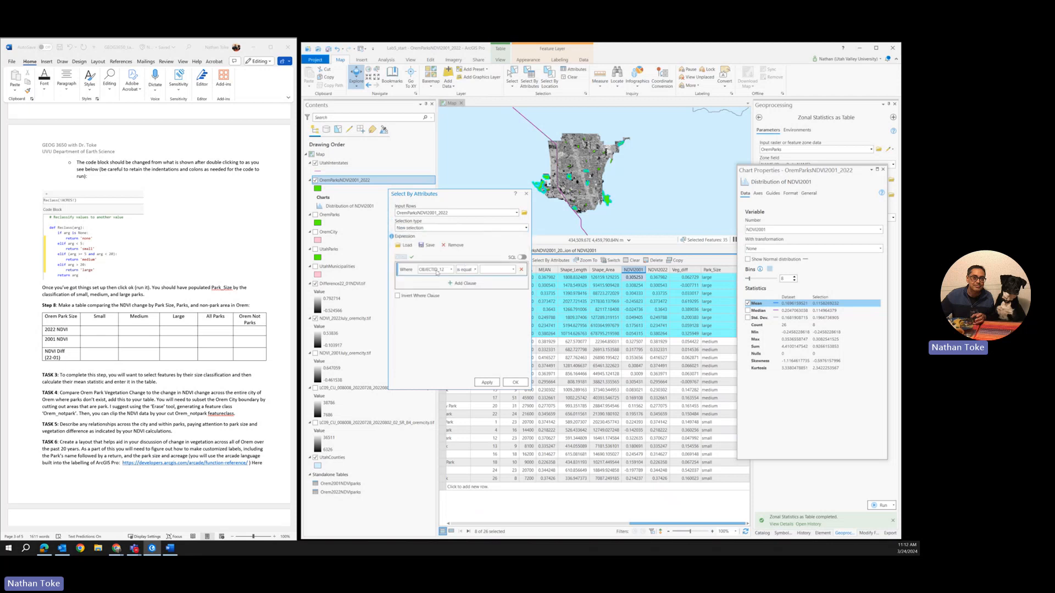
click(439, 270)
scroll(432, 352, down, 3)
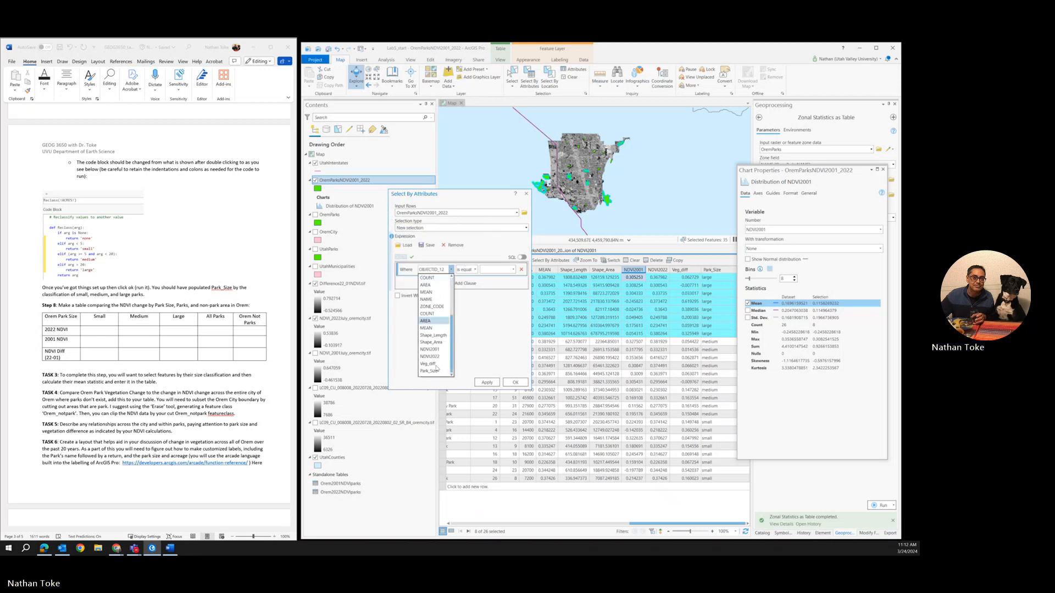
click(431, 371)
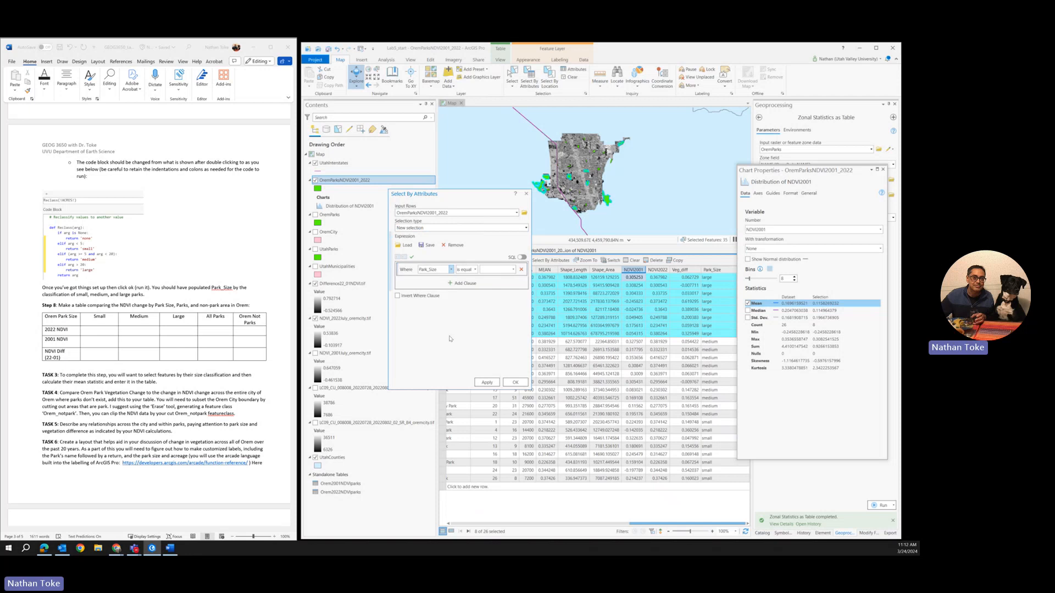
click(500, 271)
click(491, 295)
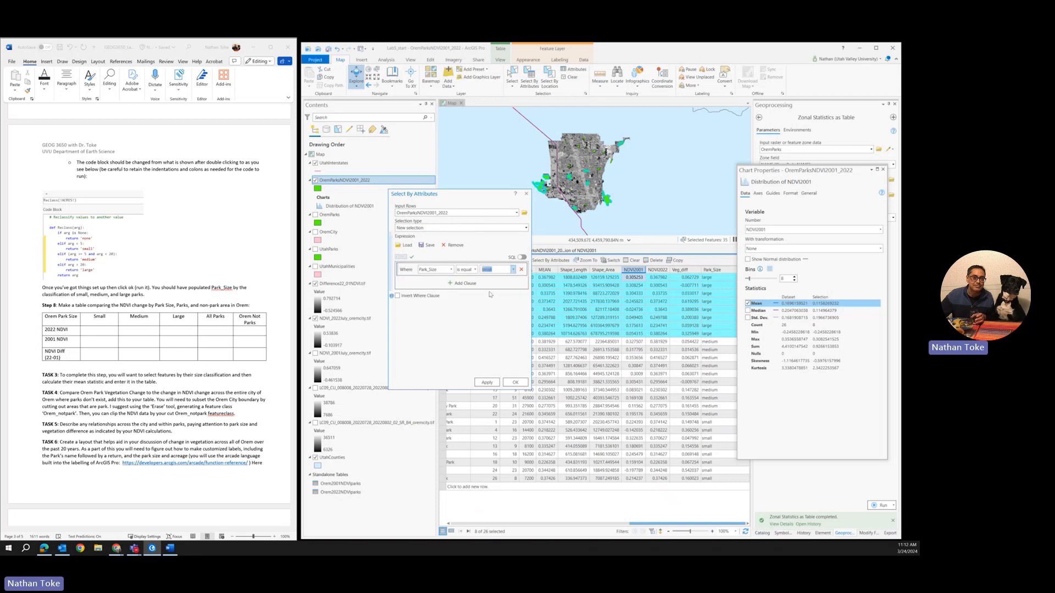
click(487, 382)
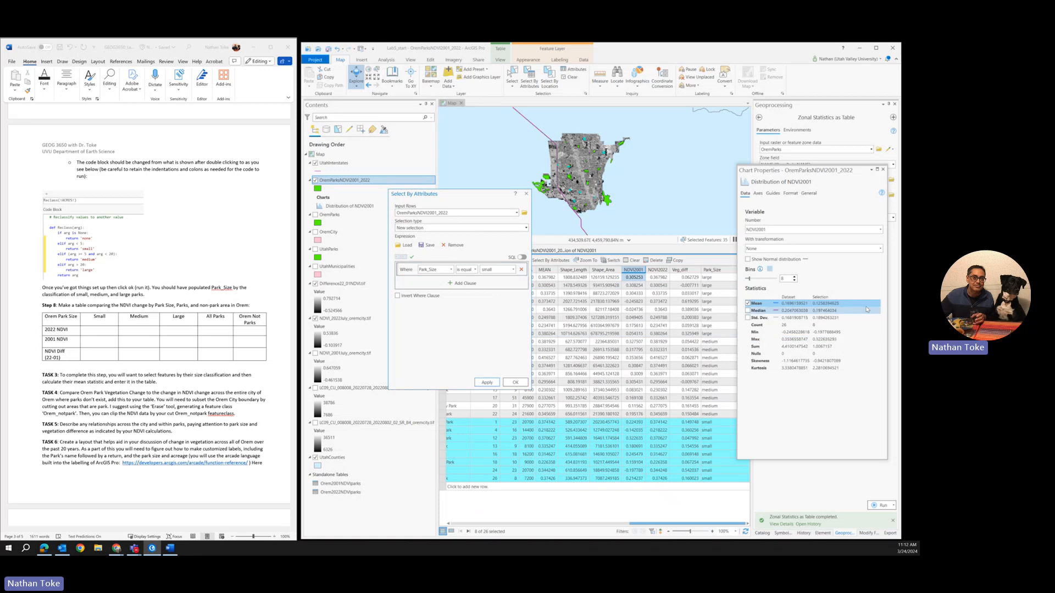
Step: Highlight the mean of the selected small parks in the NDVI2001 statistics
click(822, 303)
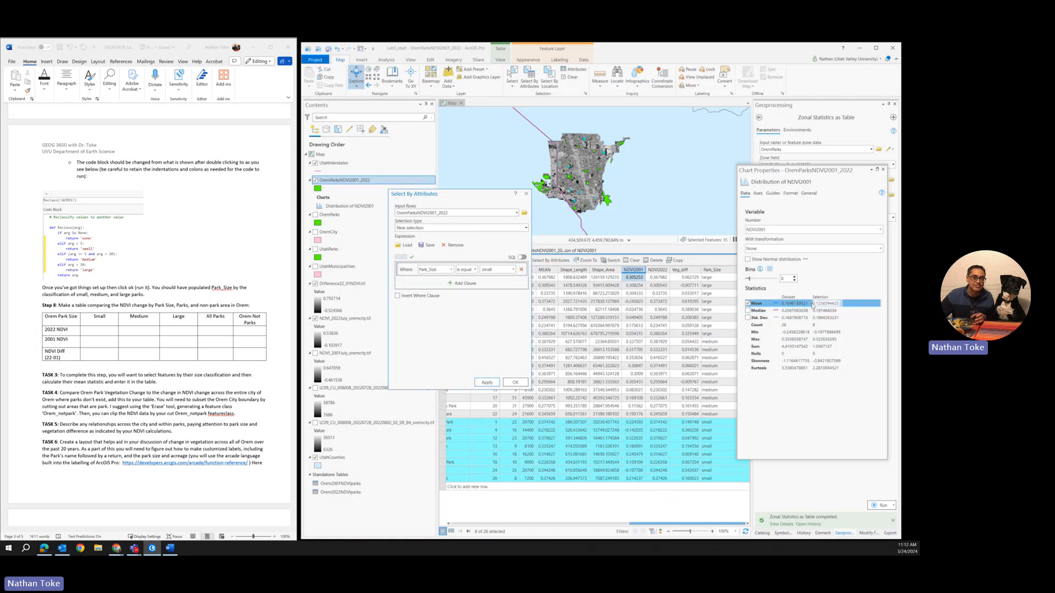
click(812, 304)
click(818, 304)
Step: View the small parks' statistics for NDVI2022 and for Veg_diff, and close the chart properties and attribute selection windows
click(880, 230)
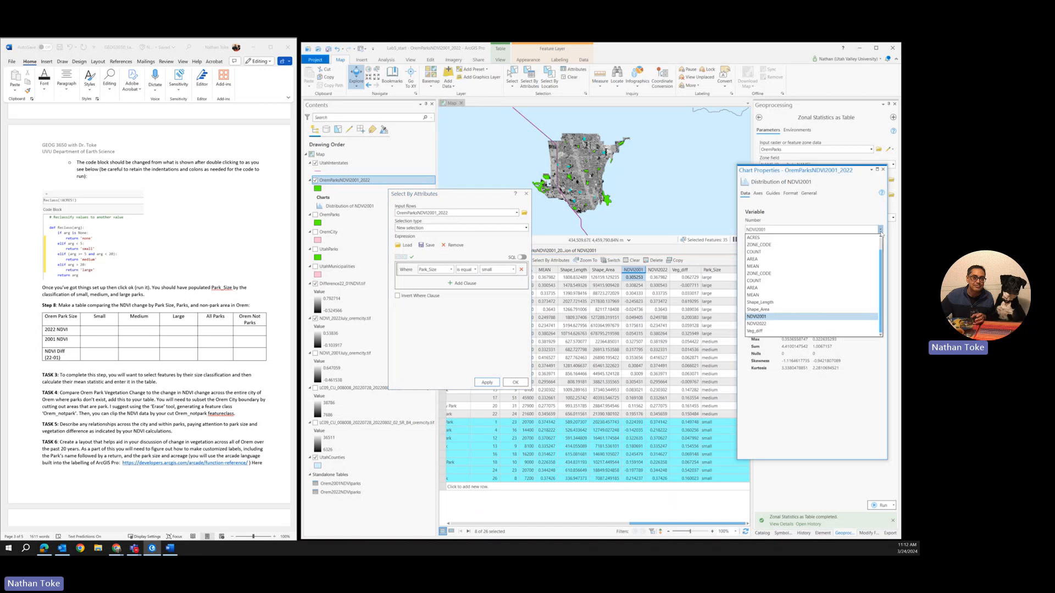
click(766, 325)
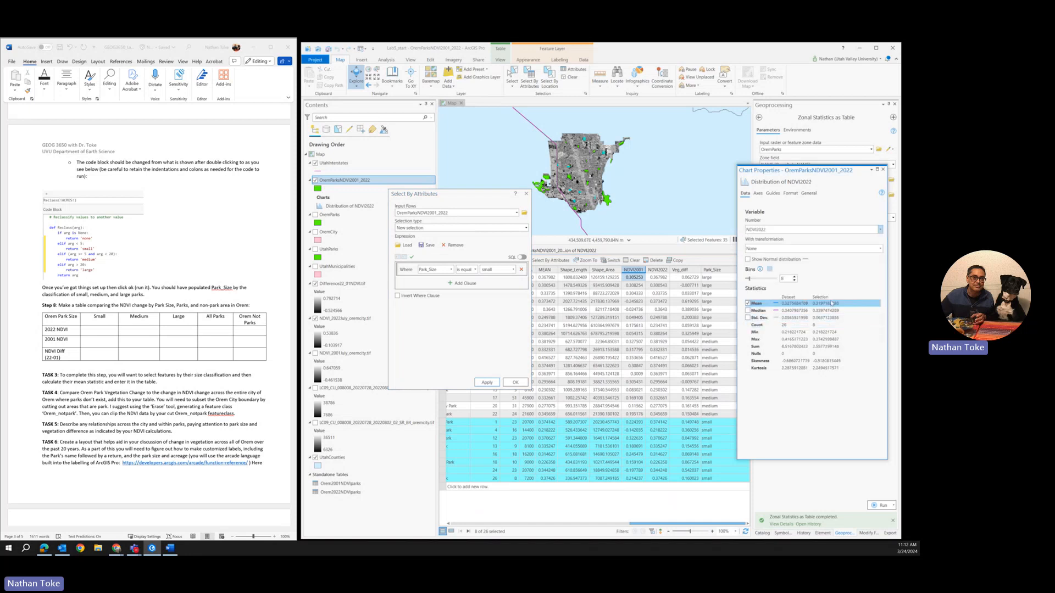
click(880, 230)
click(754, 273)
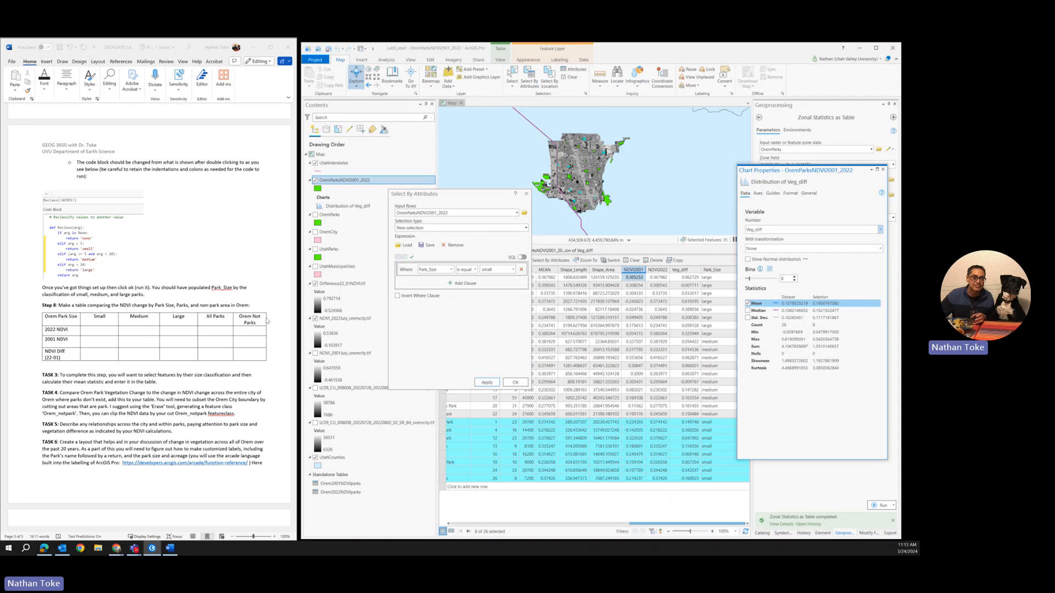
click(527, 193)
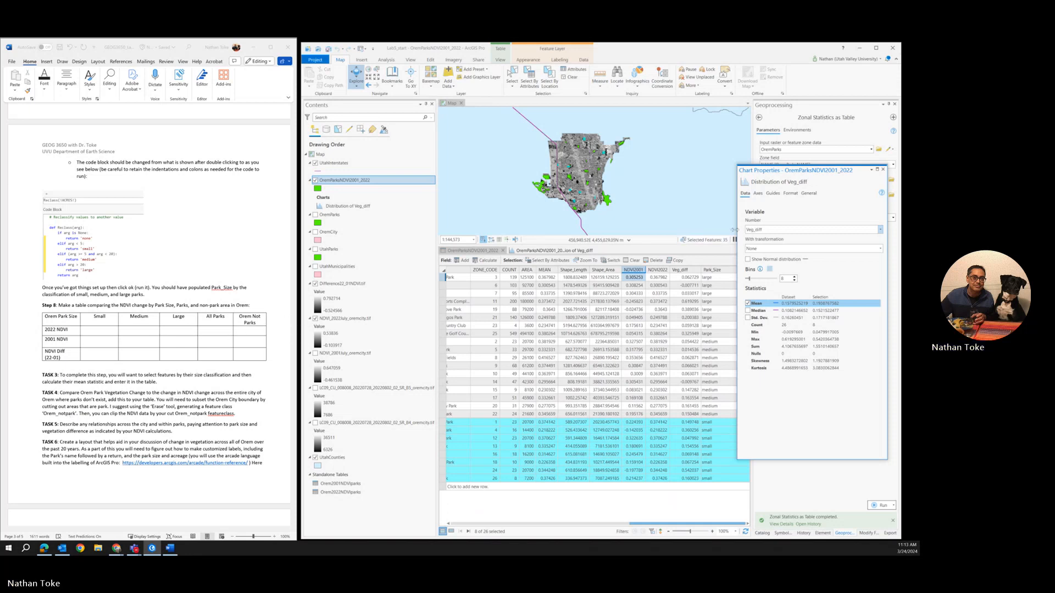
click(883, 171)
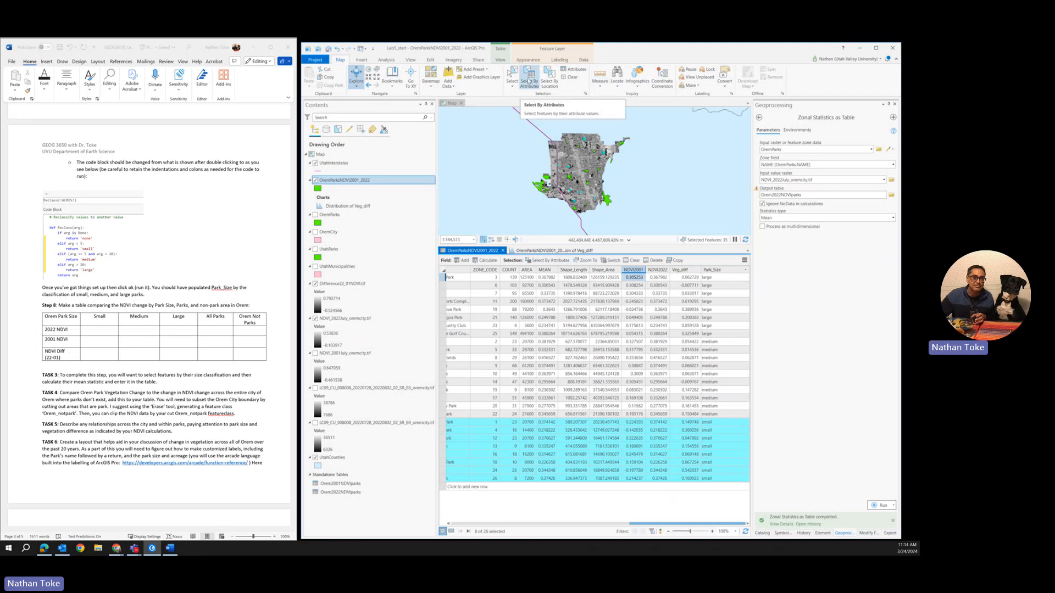
Step: Search the geoprocessing tools for "erase" and open the Erase analysis tool
click(389, 64)
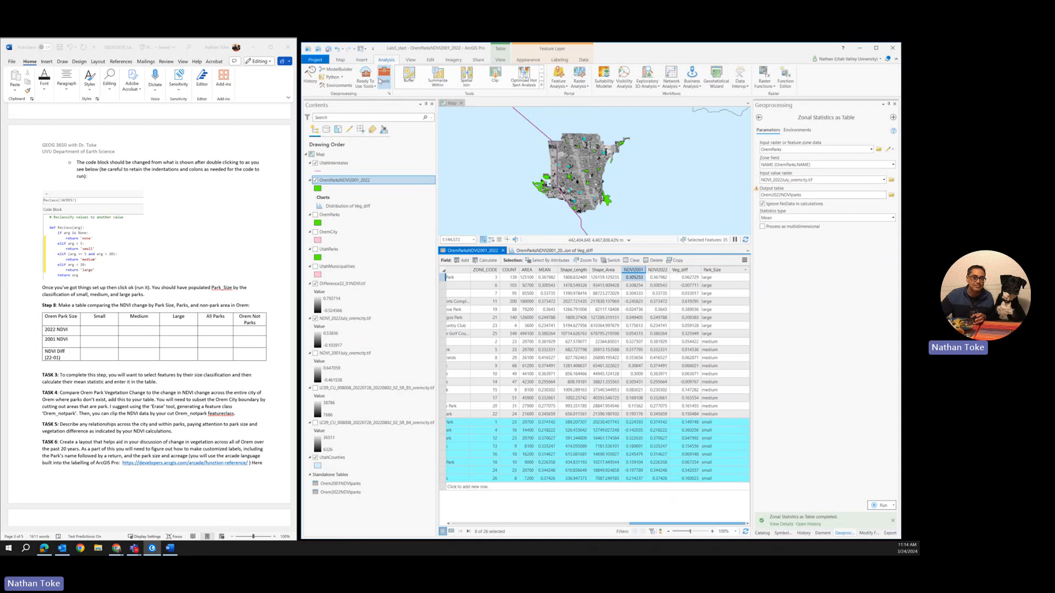
click(380, 81)
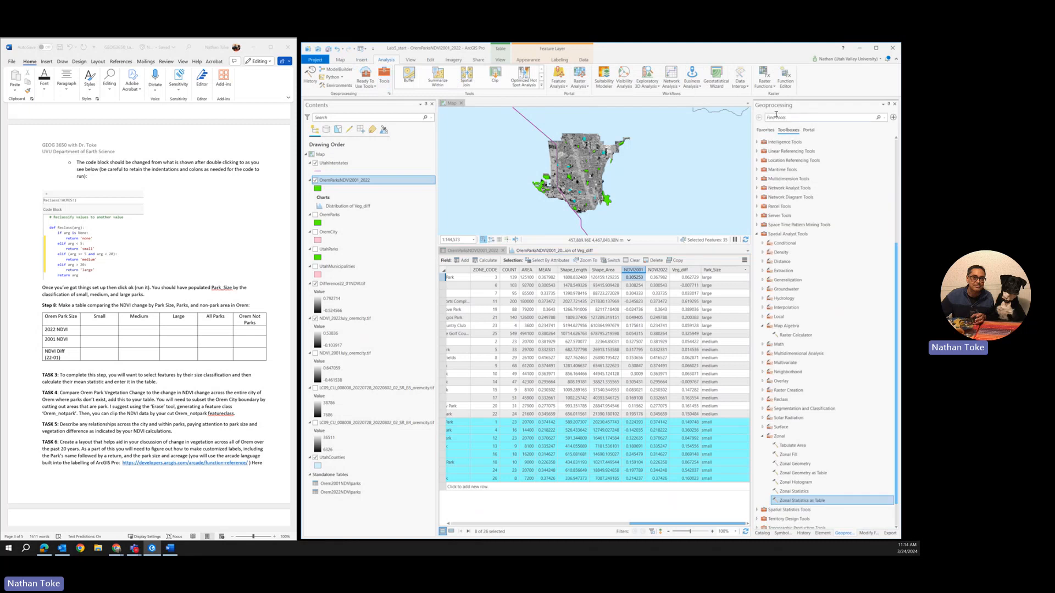
click(777, 116)
text(erase)
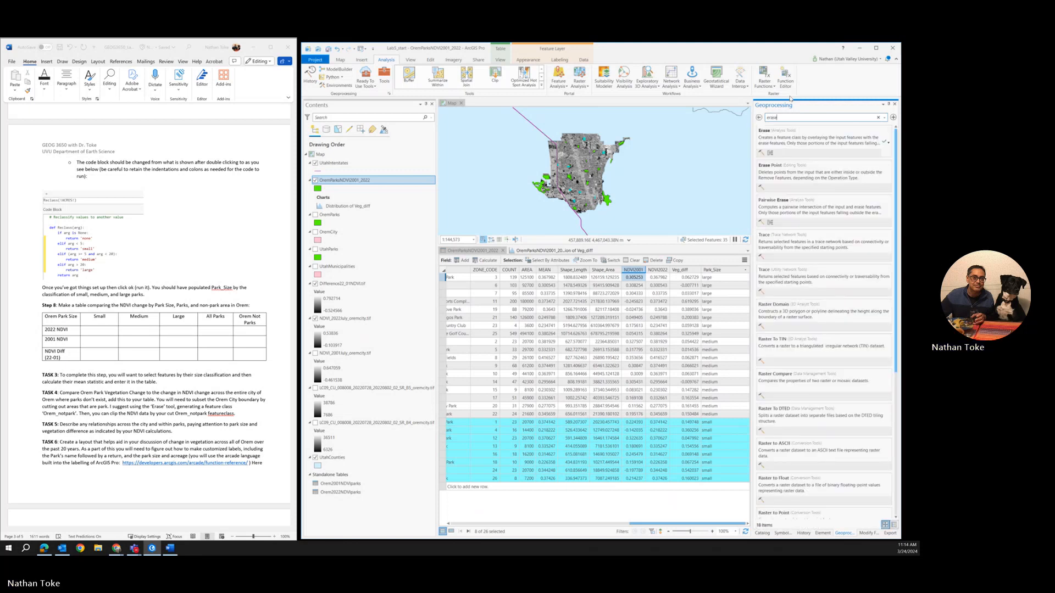
click(796, 145)
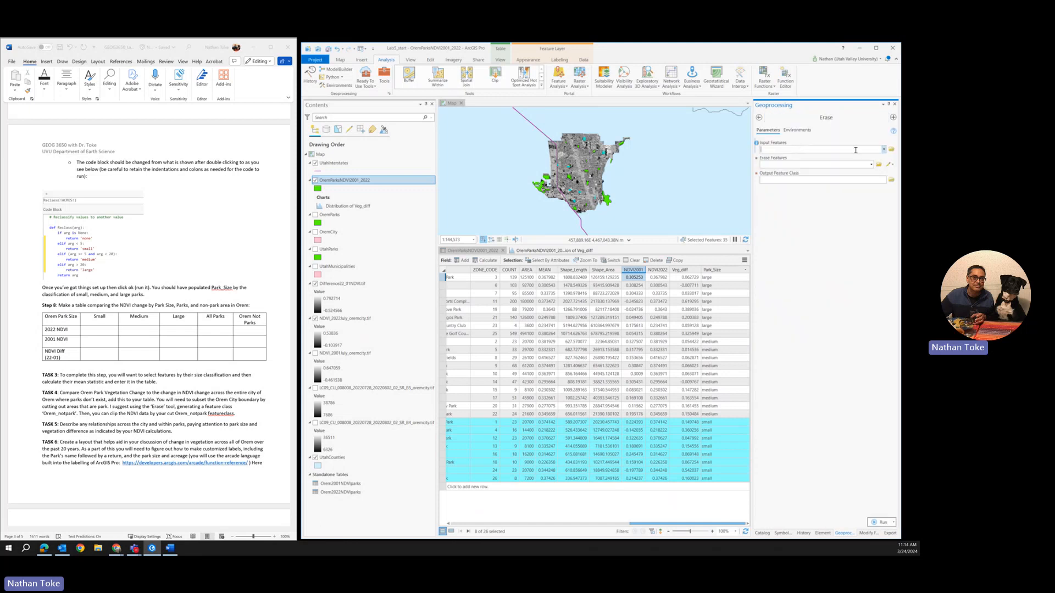
Step: Run Erase with OremCity as the input features and OremParks as the erase features
click(884, 150)
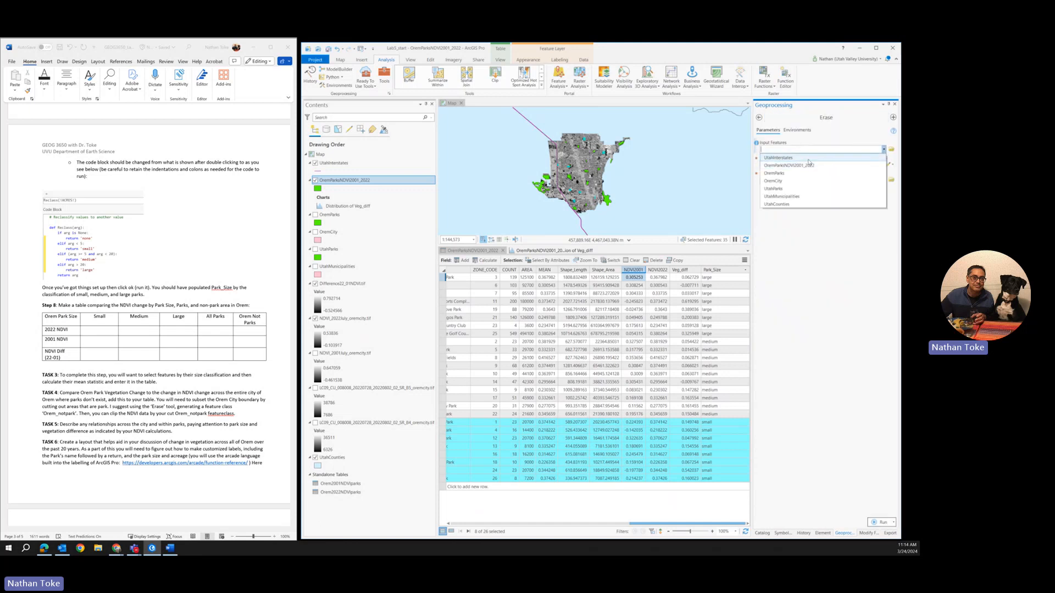
click(773, 181)
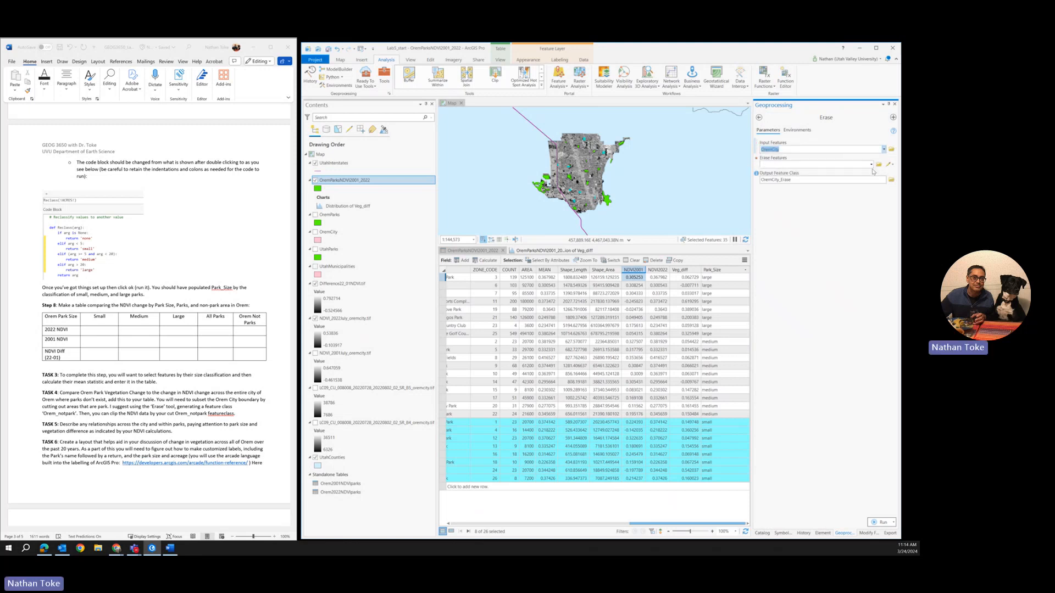
click(872, 165)
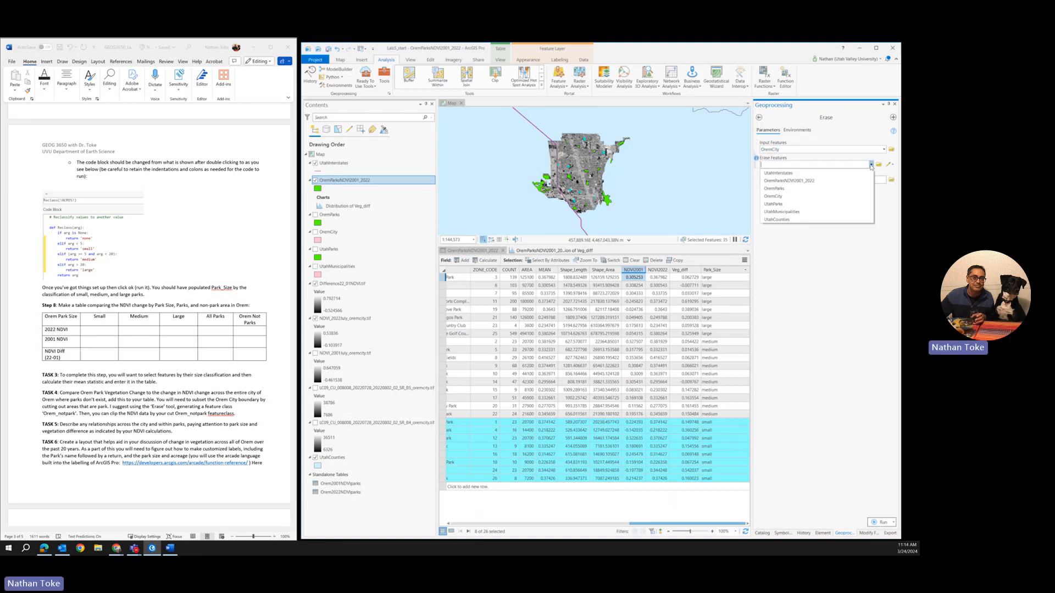
click(777, 191)
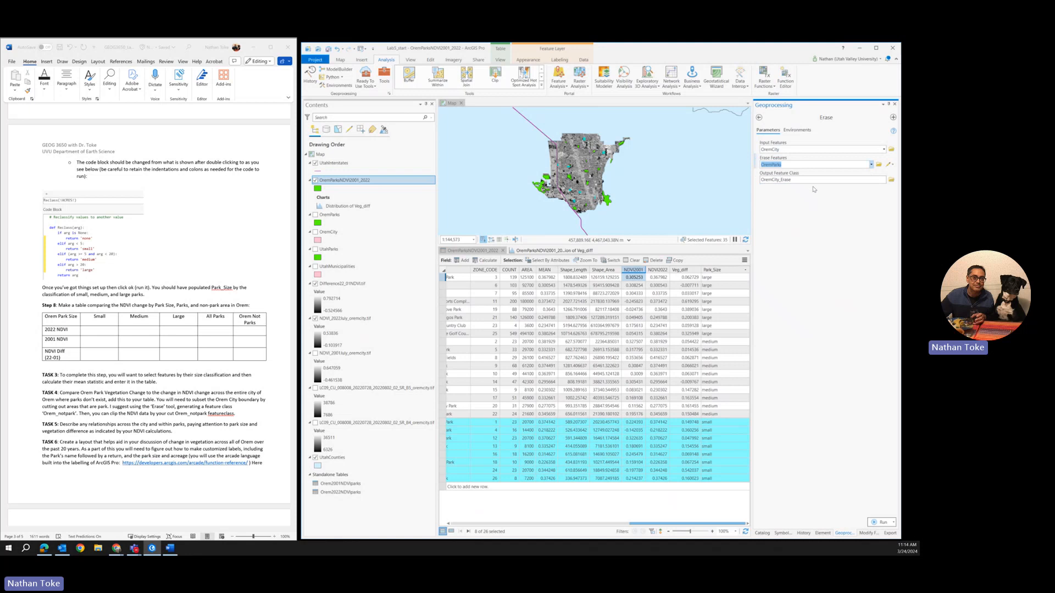
click(878, 522)
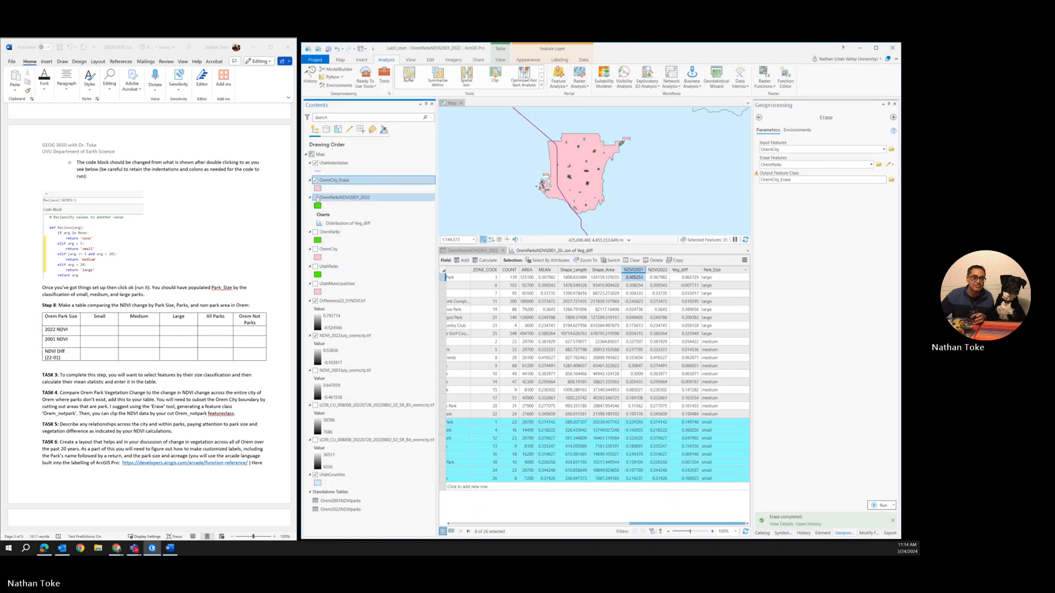
Step: Toggle the OremParksNDVI2001_2022 layer to compare its parks with the holes in OremCity_Erase, and leave it hidden
click(315, 198)
click(315, 199)
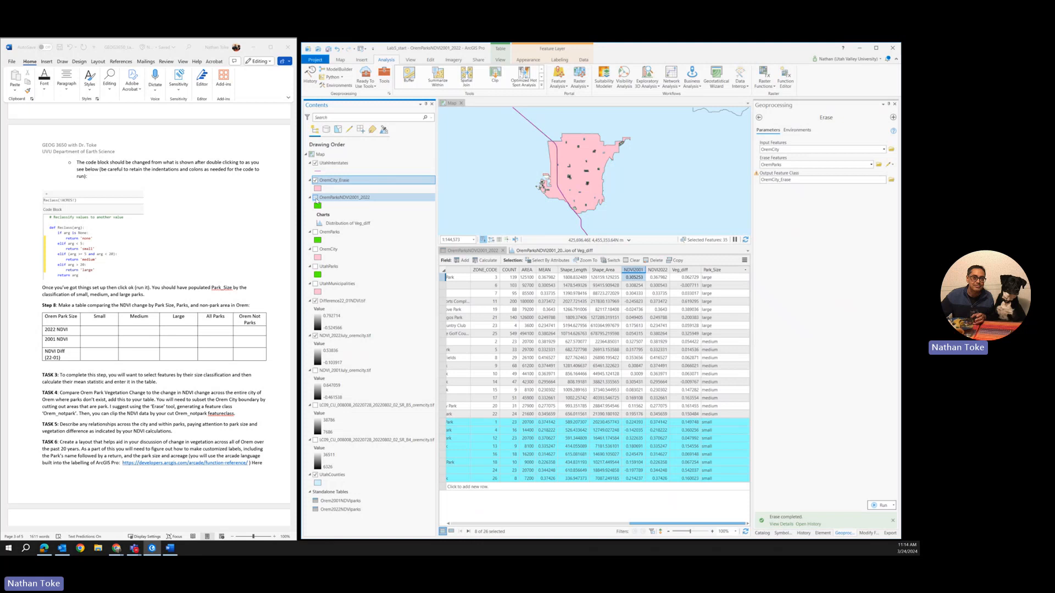
click(315, 198)
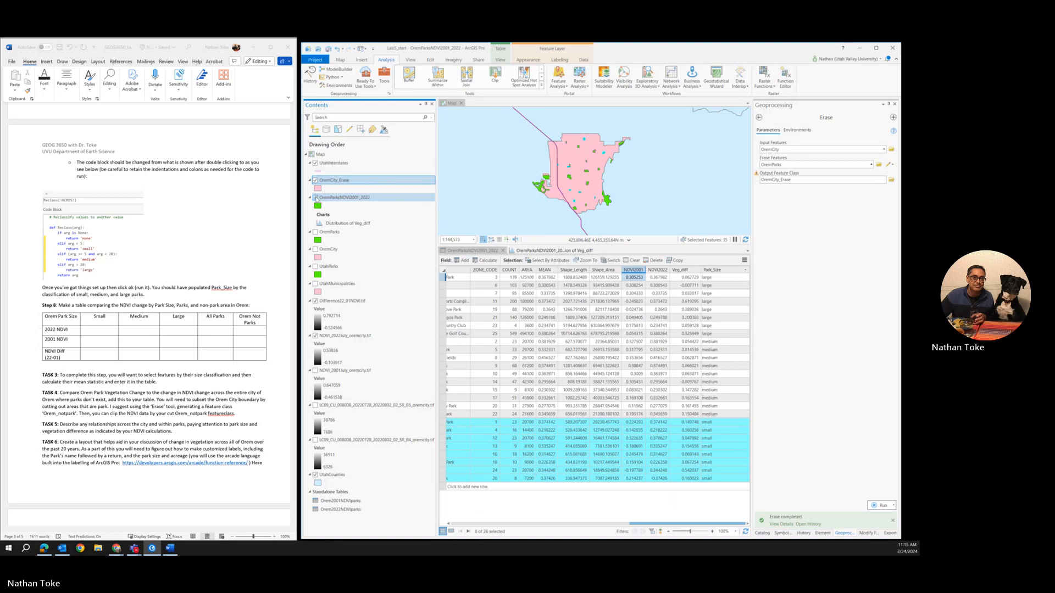
click(315, 197)
click(315, 198)
click(315, 198)
scroll(584, 140, up, 5)
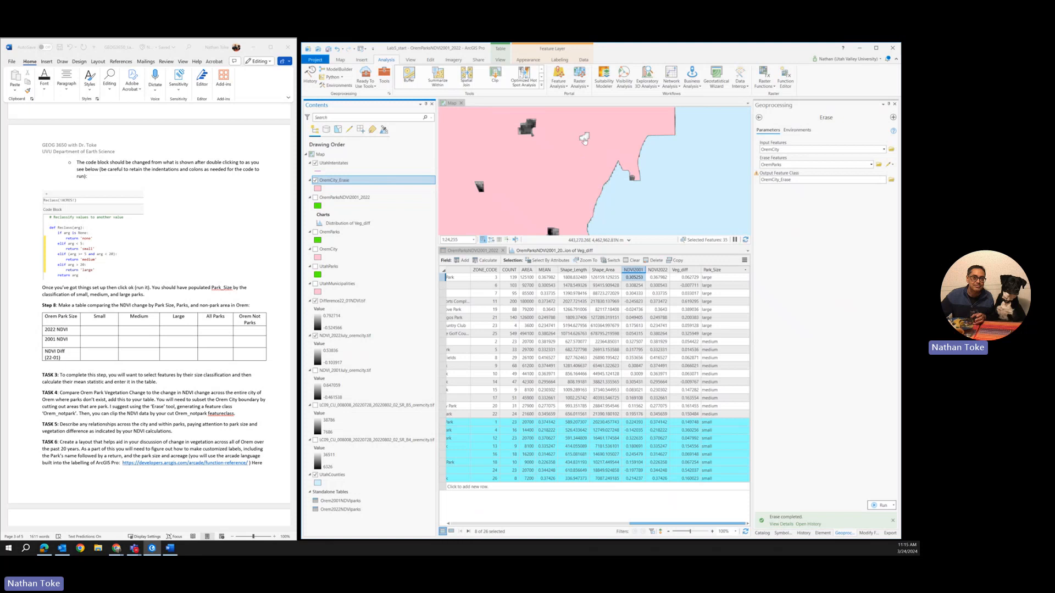
click(315, 197)
click(316, 197)
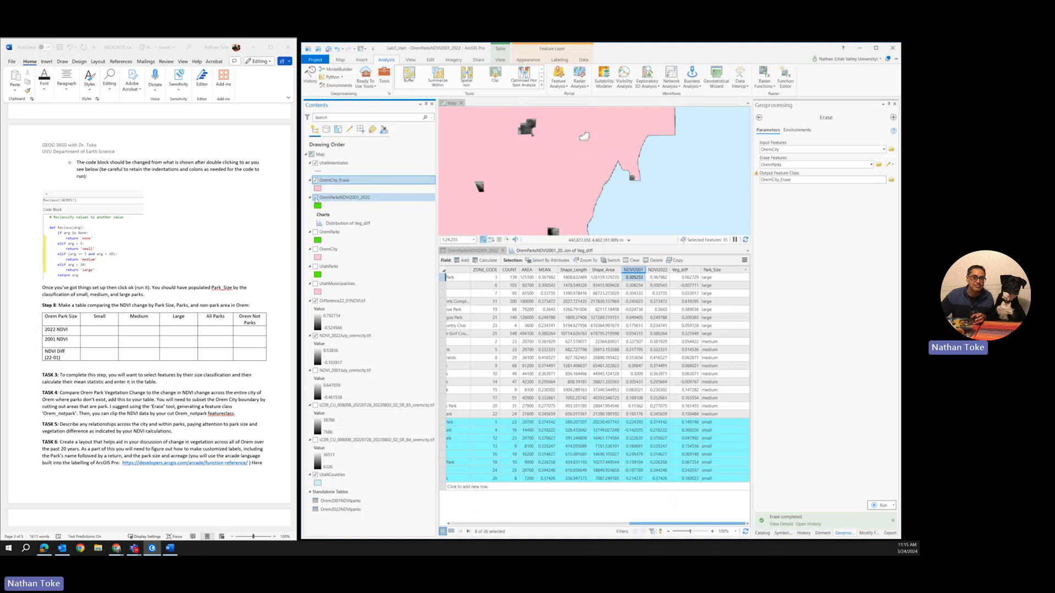
click(315, 198)
click(315, 198)
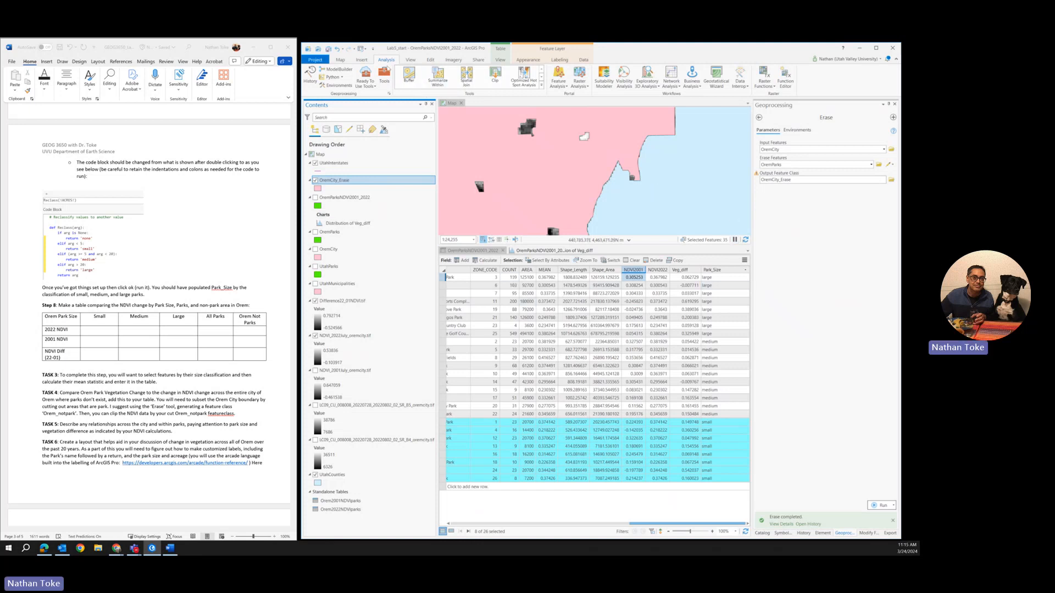
Step: Clear the selection of small parks and go back from the Erase tool to the geoprocessing tool search
click(365, 62)
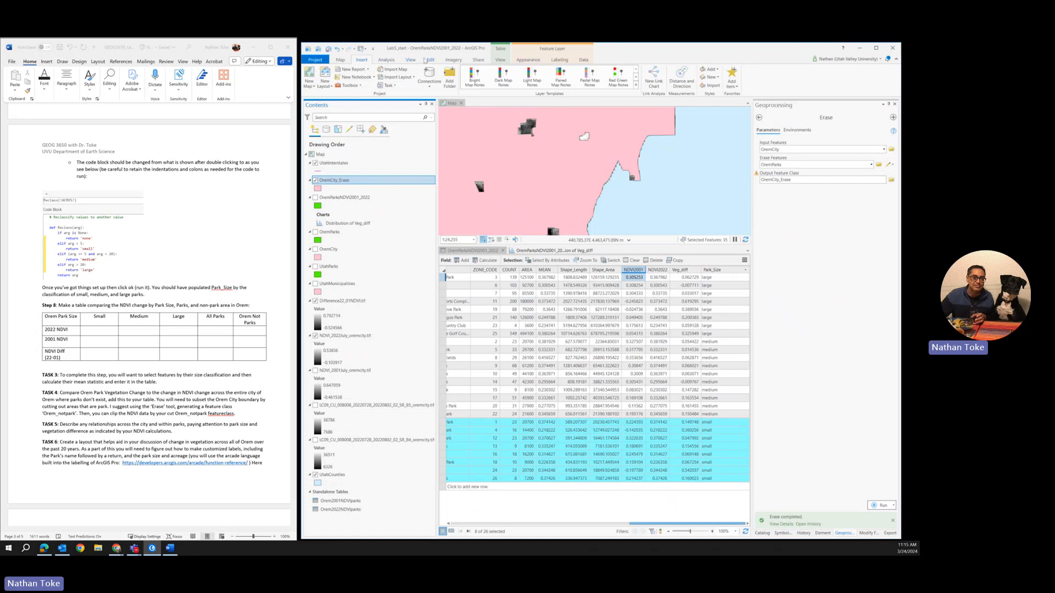
click(340, 60)
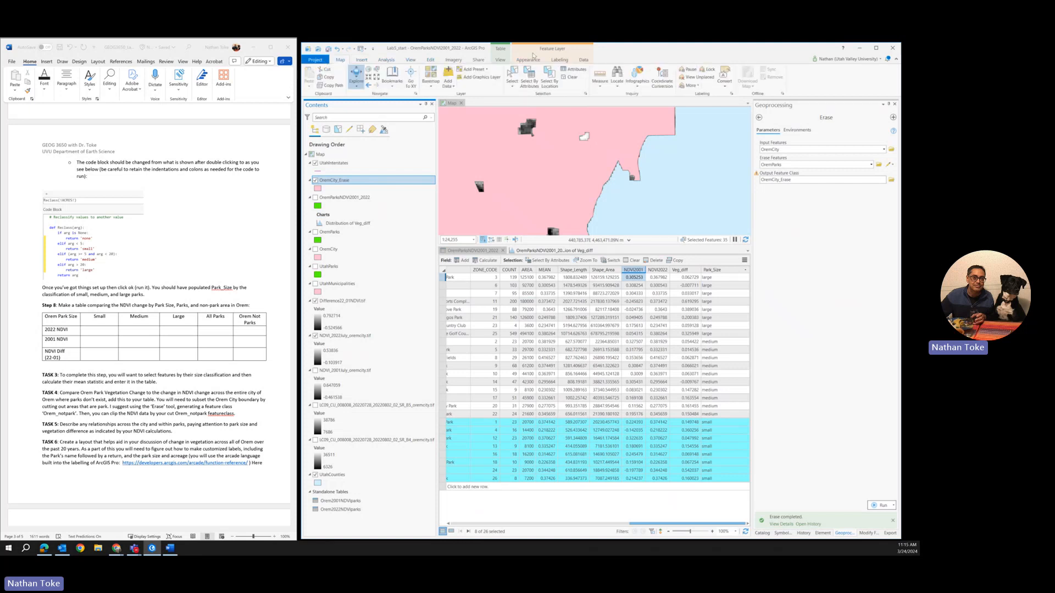
click(567, 79)
scroll(602, 178, down, 5)
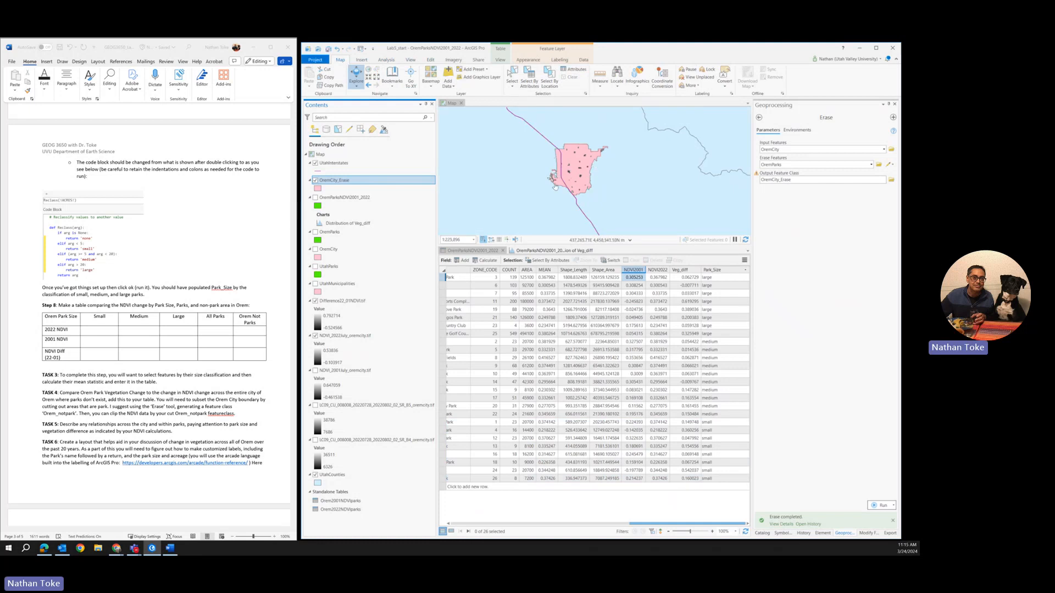
scroll(550, 169, up, 5)
scroll(539, 176, down, 4)
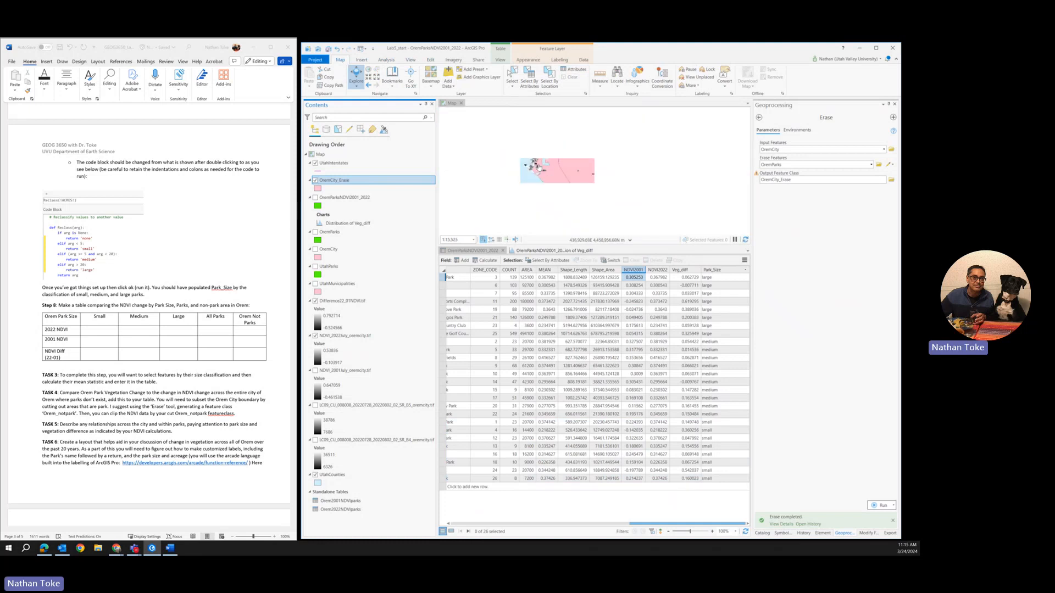
mouse_move(548, 153)
mouse_down()
mouse_move(534, 113)
mouse_move(559, 139)
mouse_up()
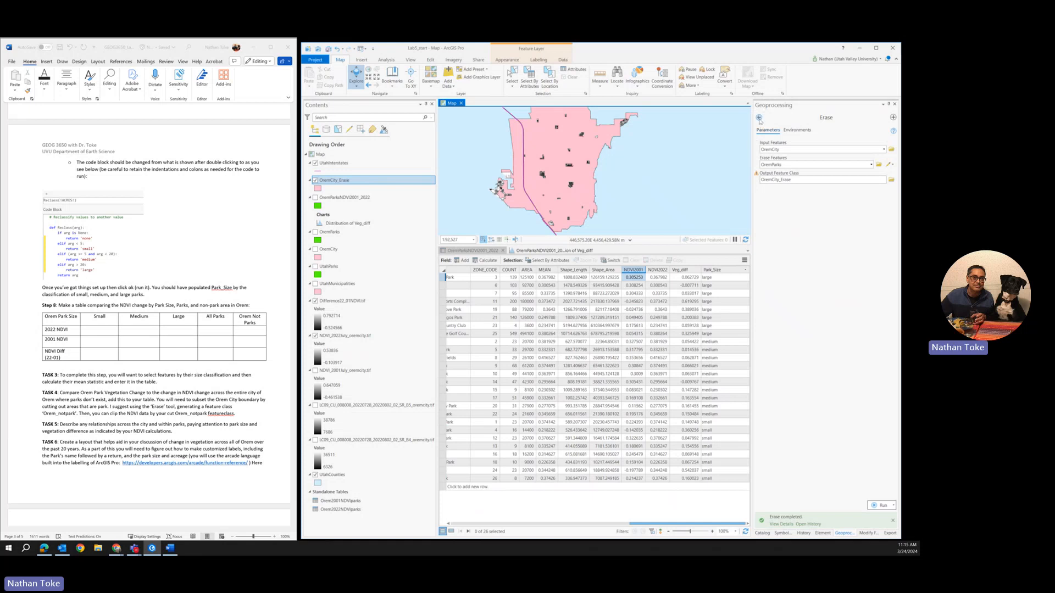
click(760, 118)
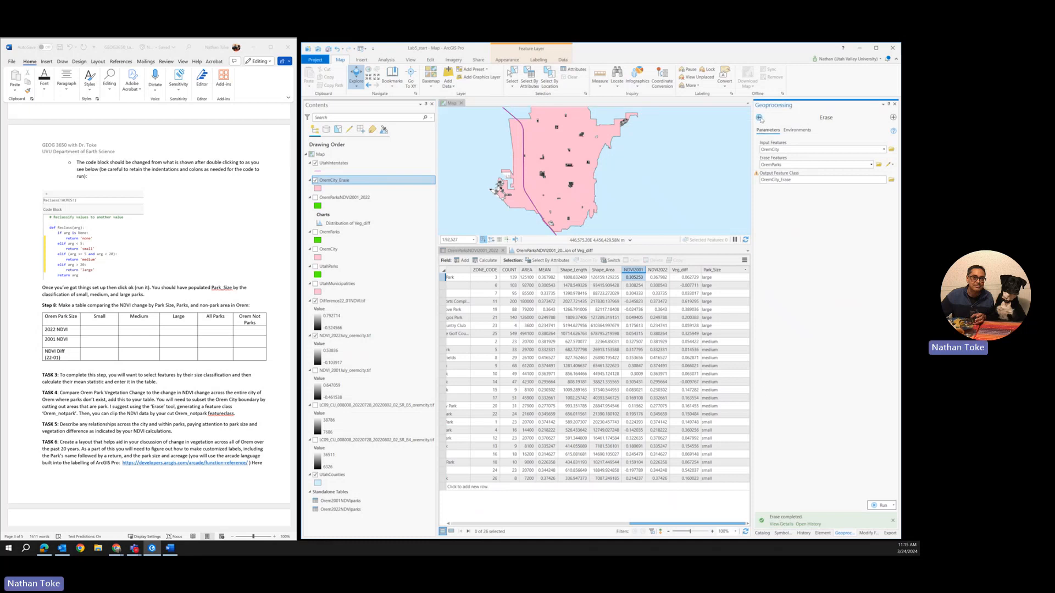
click(760, 119)
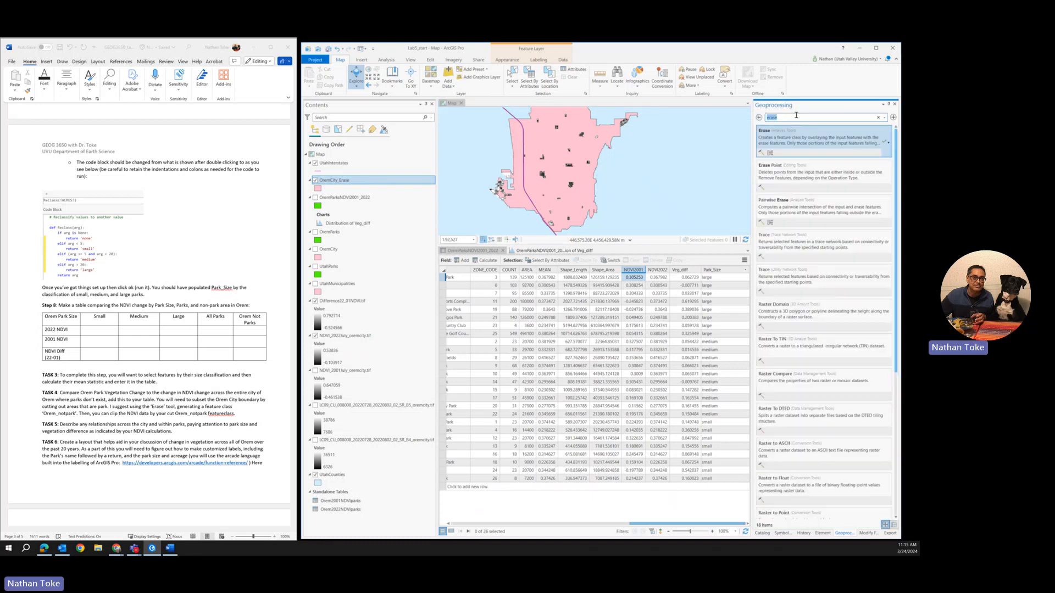
text(raster cli)
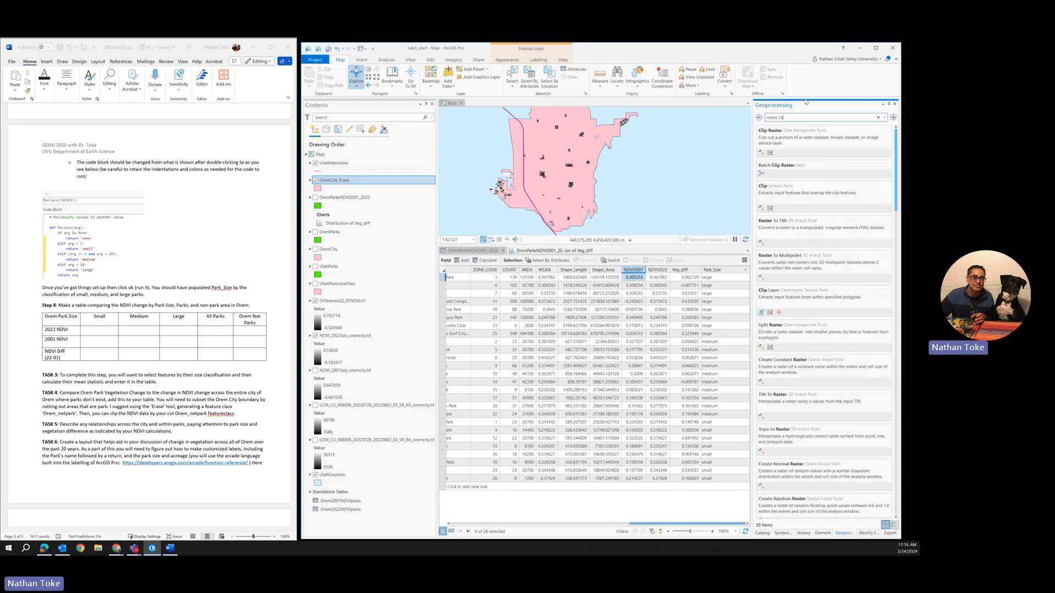
key(BackSpace)
key(BackSpace)
key(BackSpace)
key(BackSpace)
key(BackSpace)
key(BackSpace)
Step: Search the geoprocessing tools for "zonal" and open Zonal Statistics as Table
text(zonal)
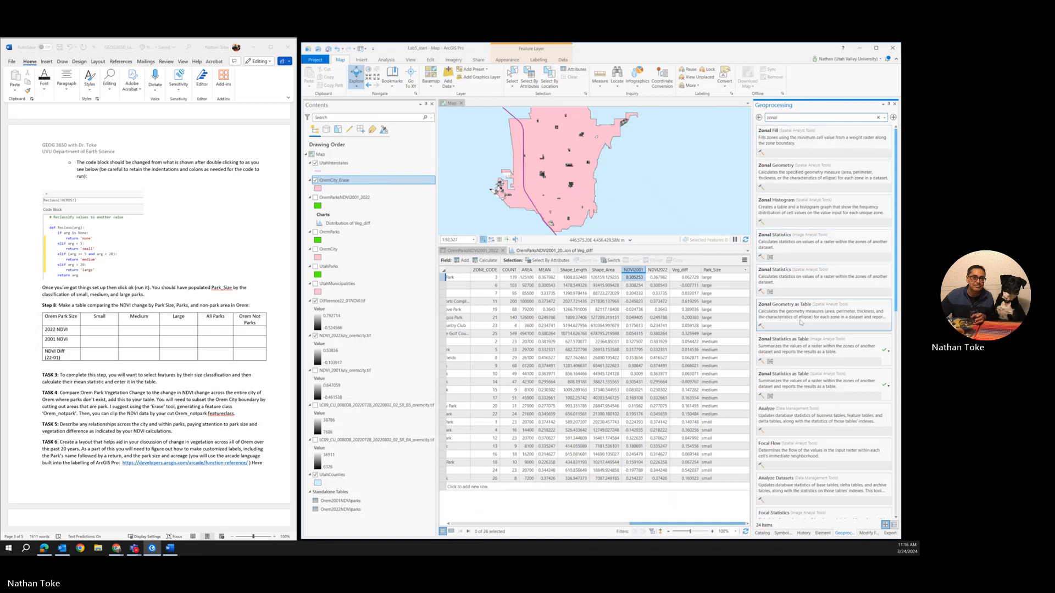
click(796, 338)
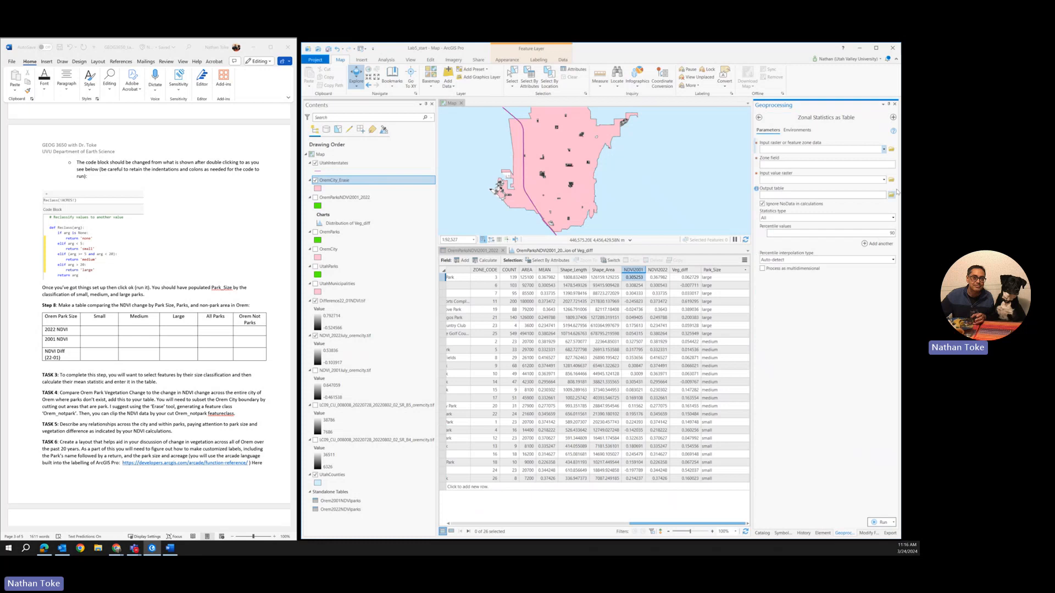
Step: Set OremCity_Erase as the feature zone data for Zonal Statistics as Table, with NAME as the zone field
click(883, 150)
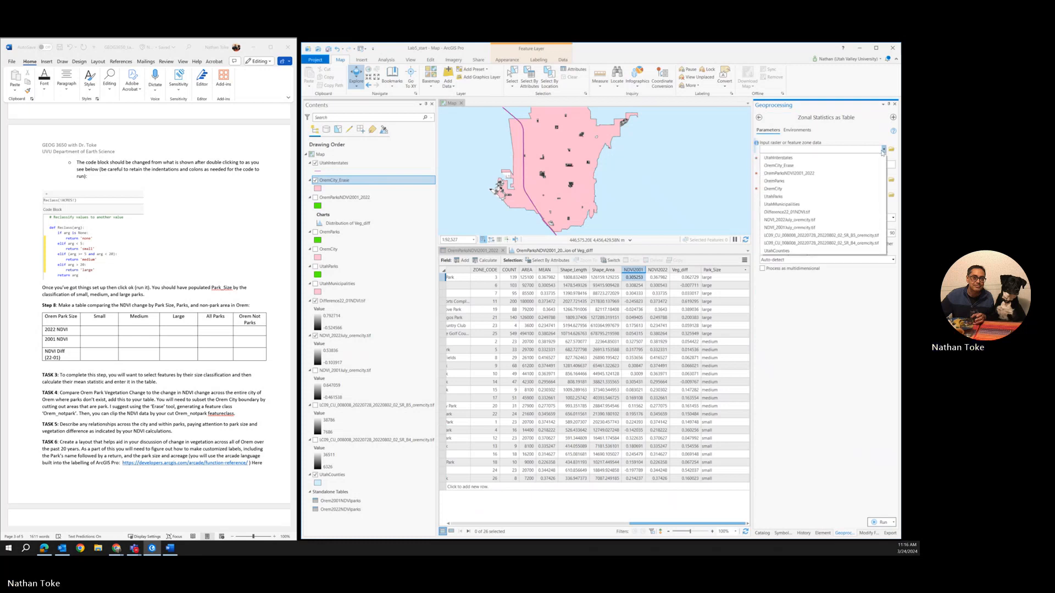
click(788, 166)
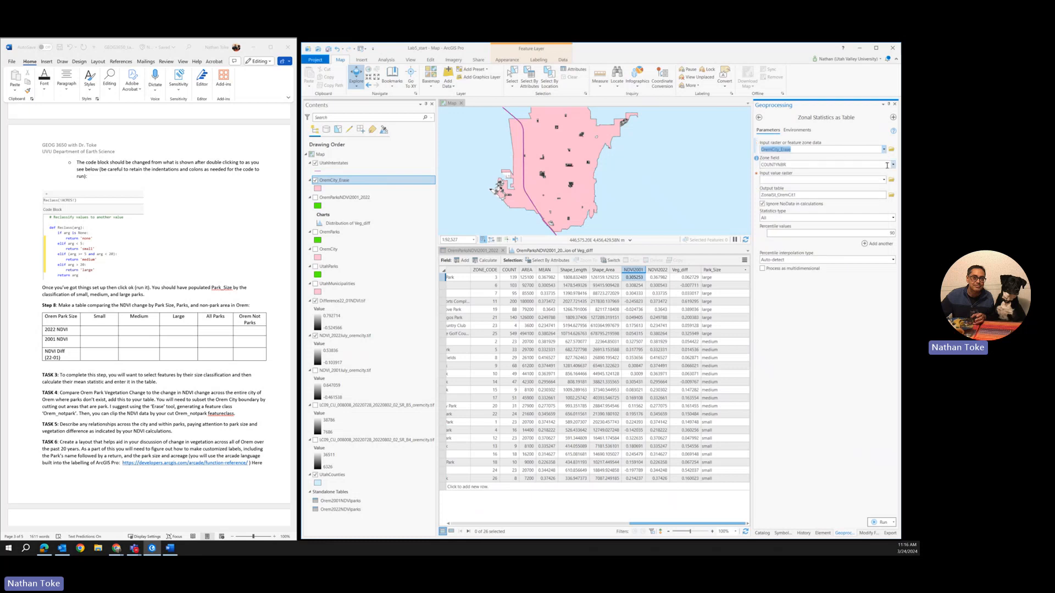
click(893, 164)
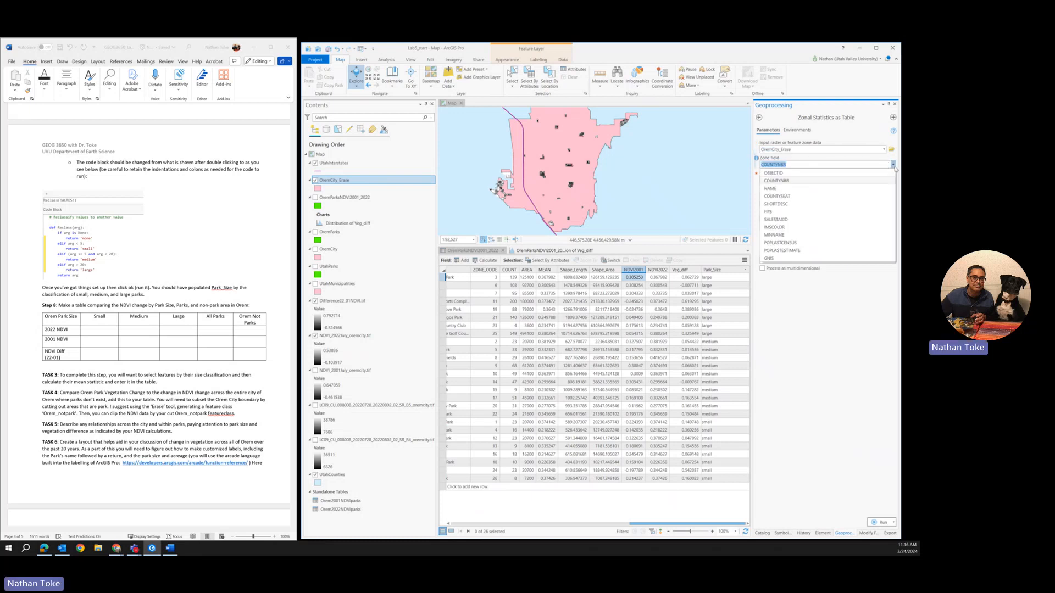
click(832, 188)
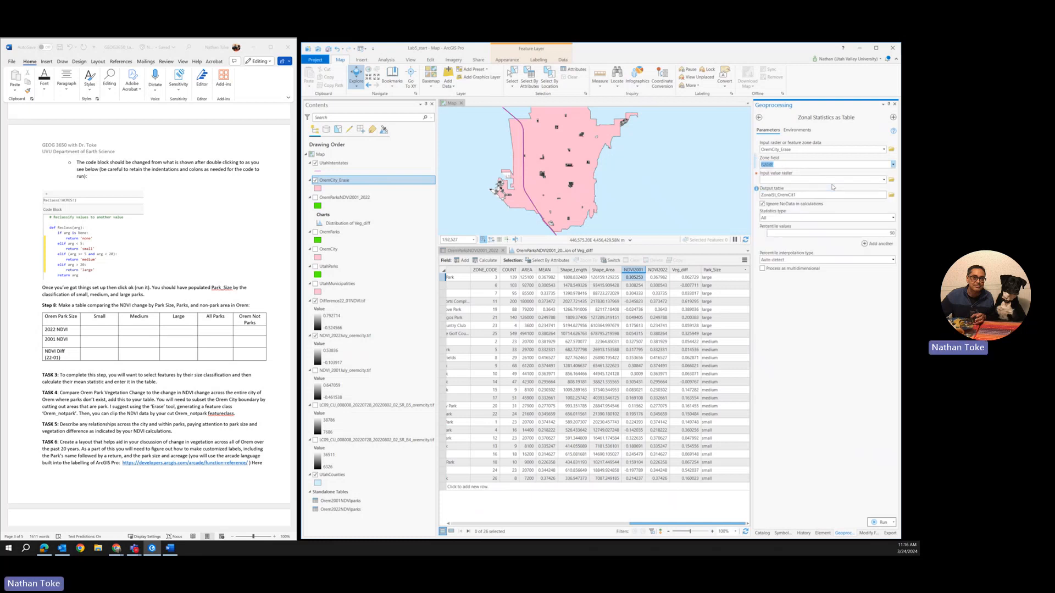
Step: Run Zonal Statistics as Table on the NDVI_2001July_oremcity.tif value raster with the Mean statistic
click(884, 181)
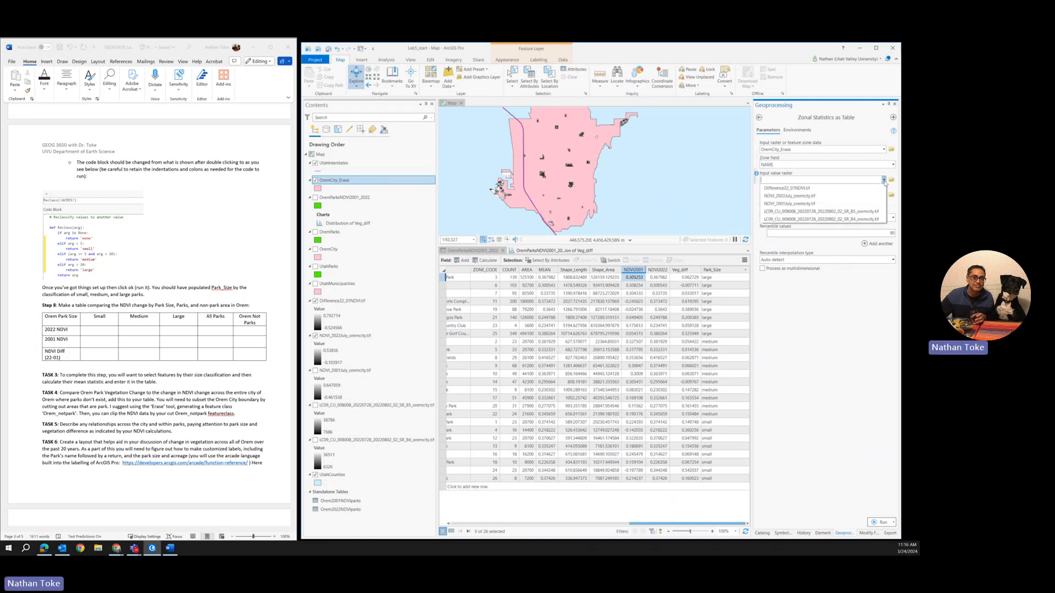
click(794, 203)
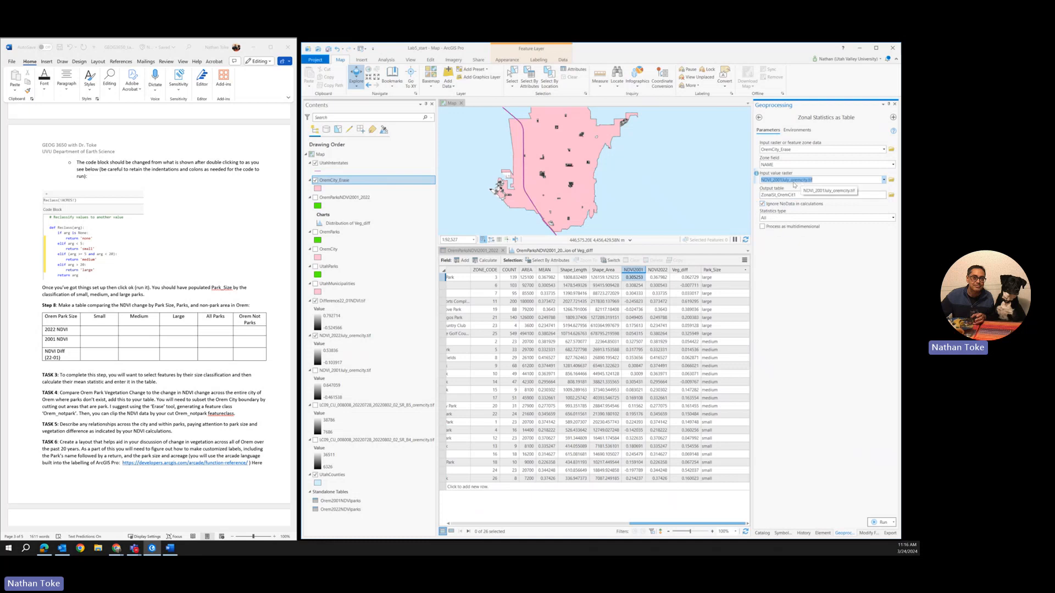
click(792, 216)
click(893, 217)
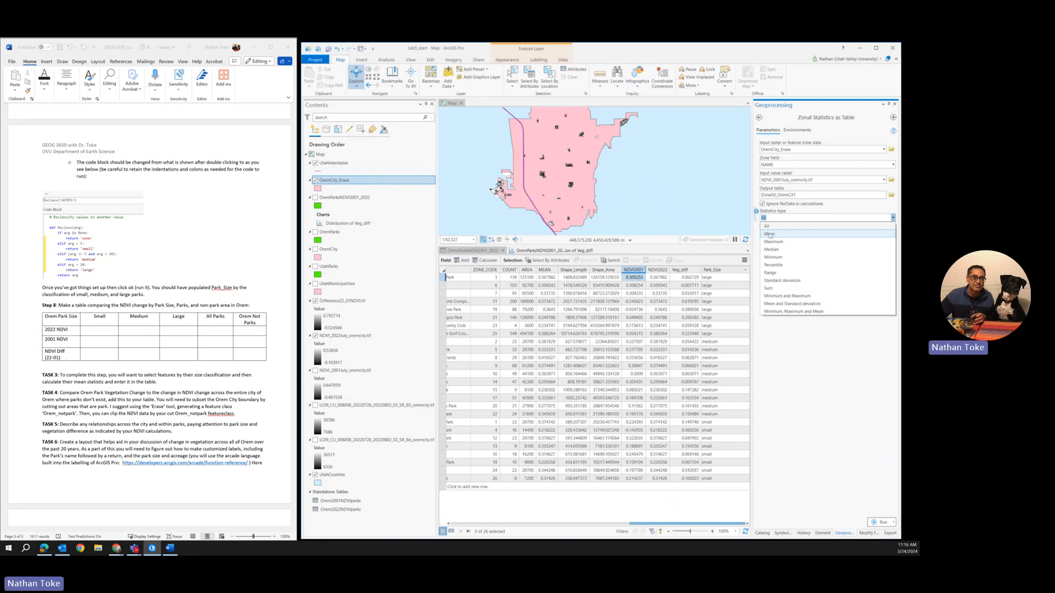
click(770, 234)
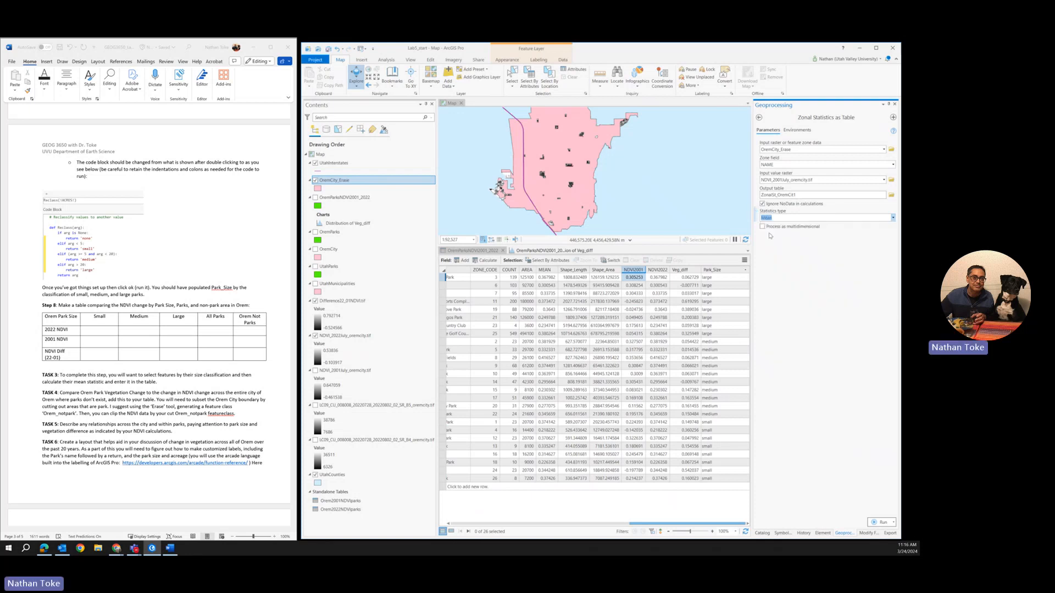
click(881, 526)
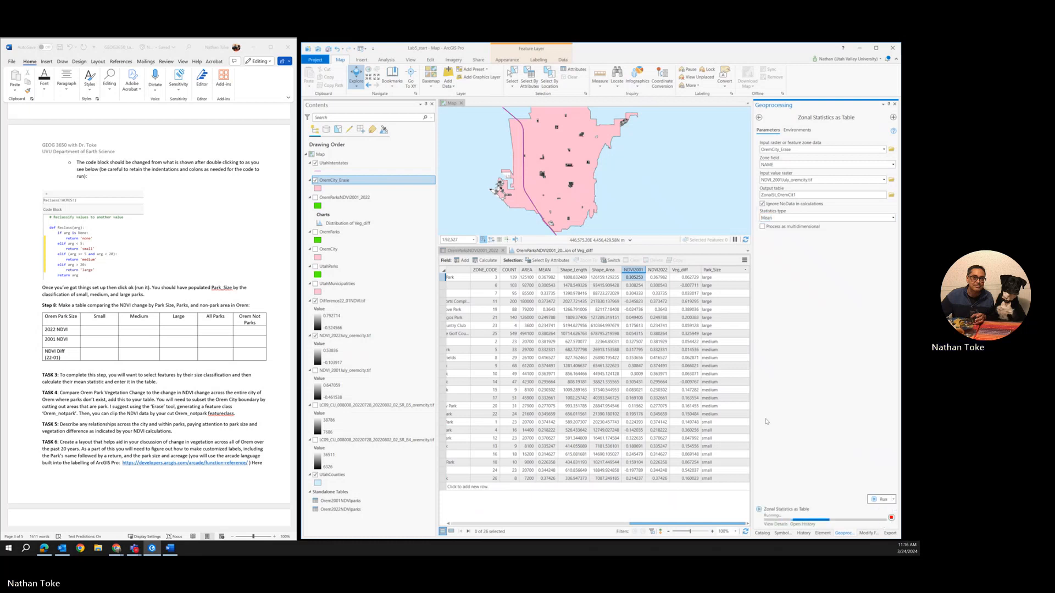
Step: Open the new ZonalSt_OremCit1 table and check the area and mean NDVI of its Orem row
right_click(346, 519)
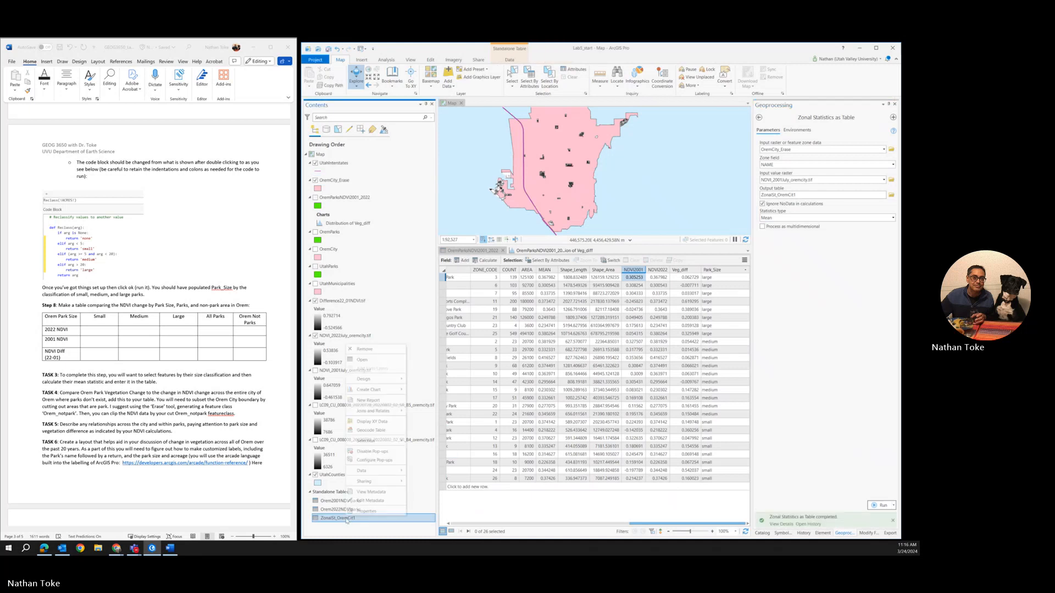
click(361, 359)
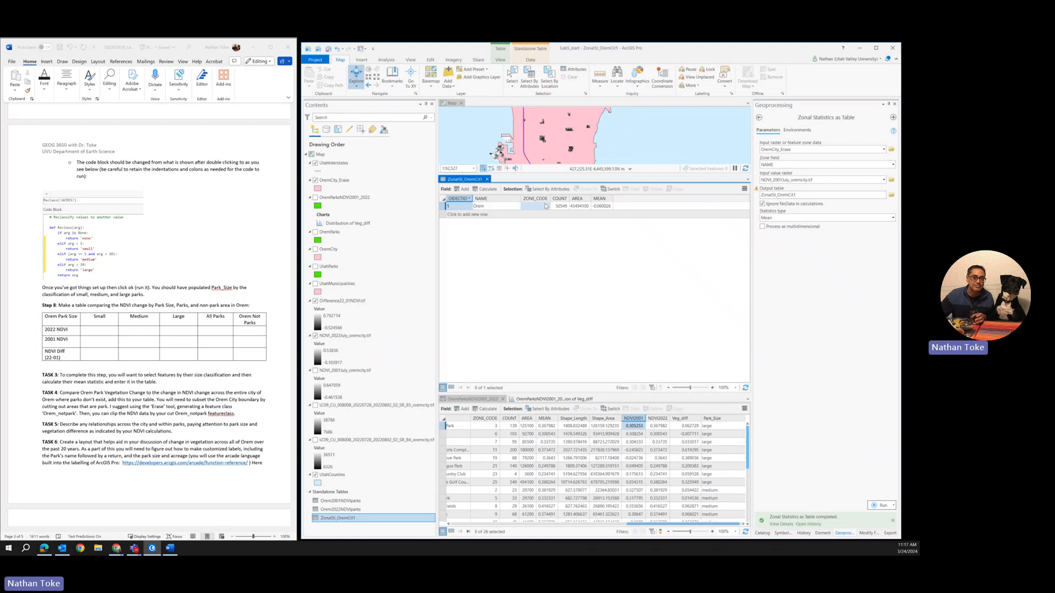
click(581, 207)
click(596, 208)
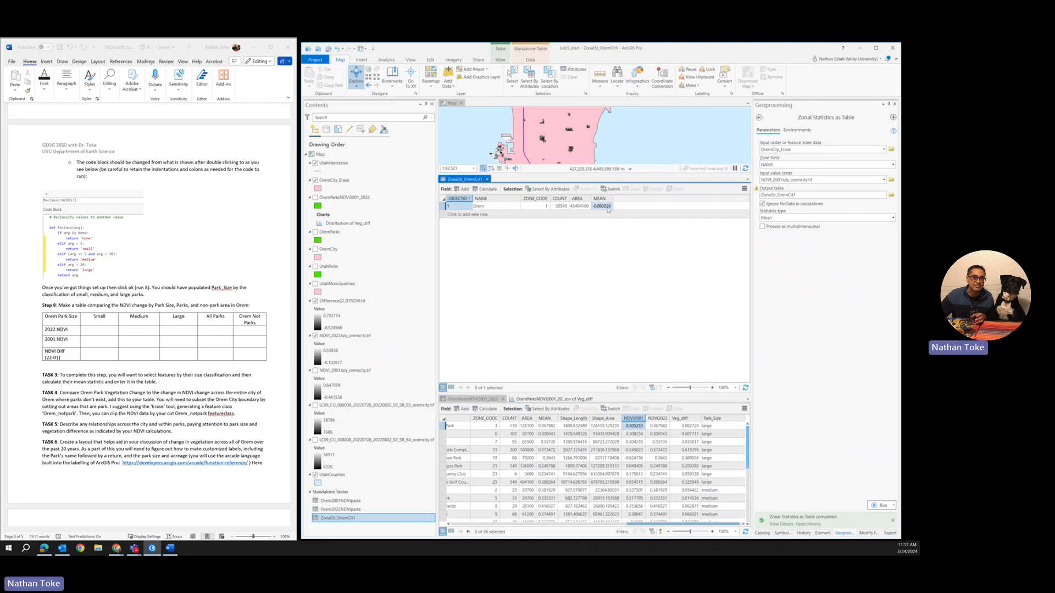
Step: Rerun the 2001 zonal statistics with the output table named ZonalSt_OremCit2001
click(778, 195)
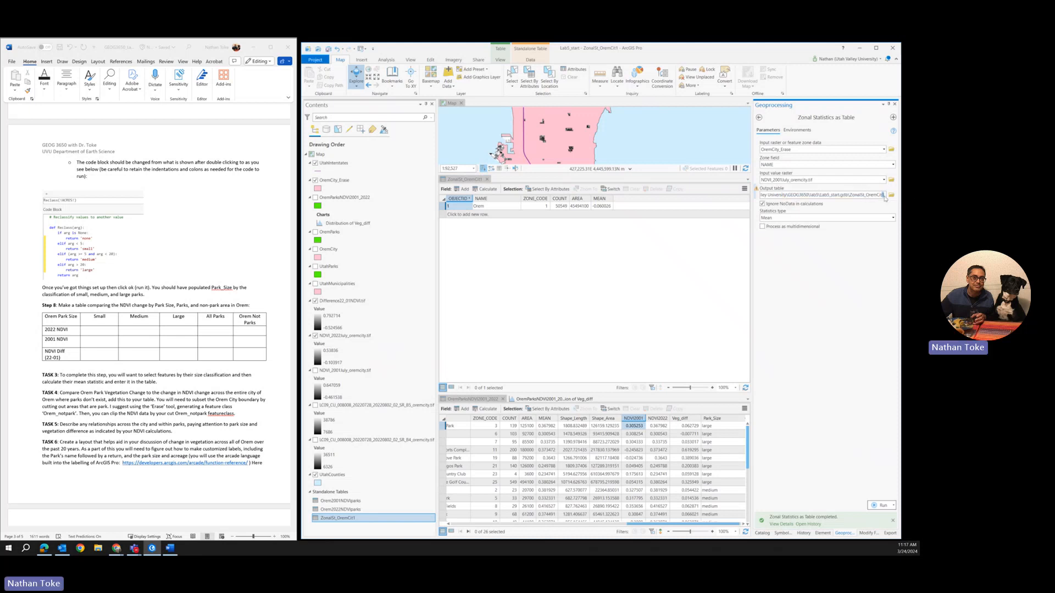
text(2001)
click(881, 505)
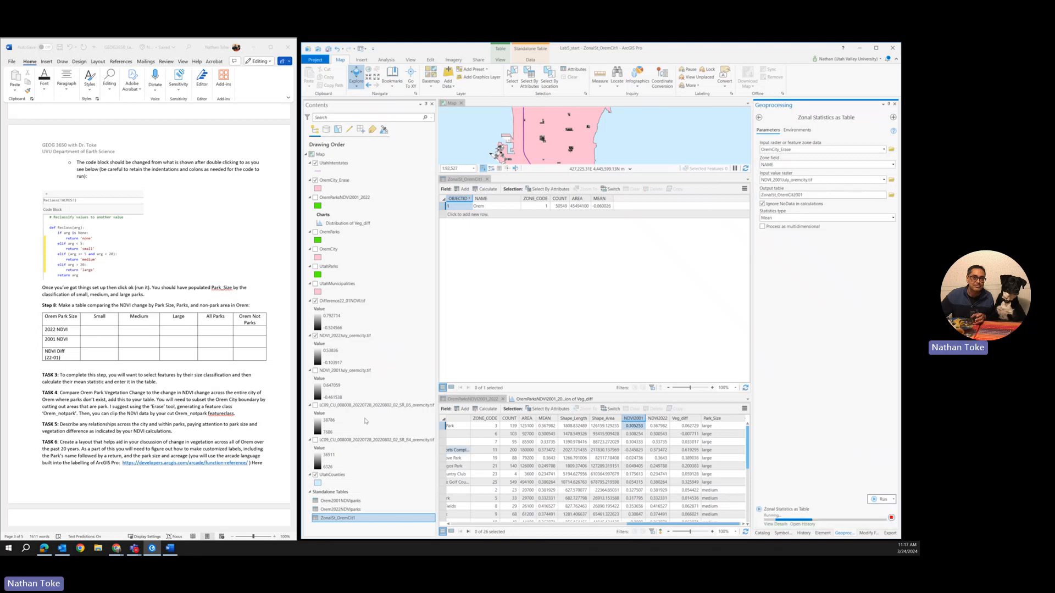
Step: Close the ZonalSt_OremCit1 table and remove it from the map's standalone tables
click(487, 180)
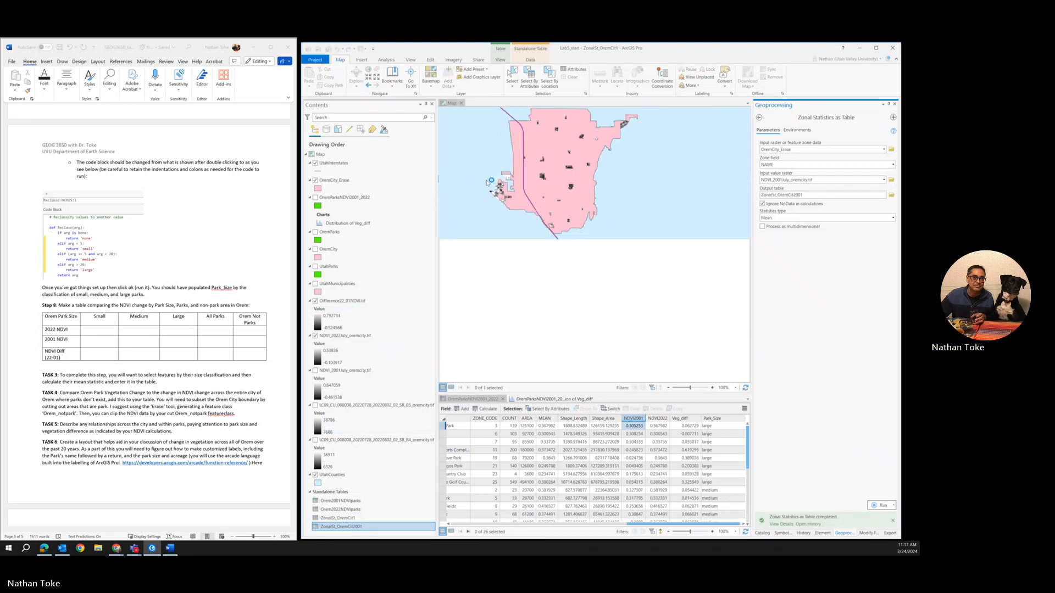
click(348, 519)
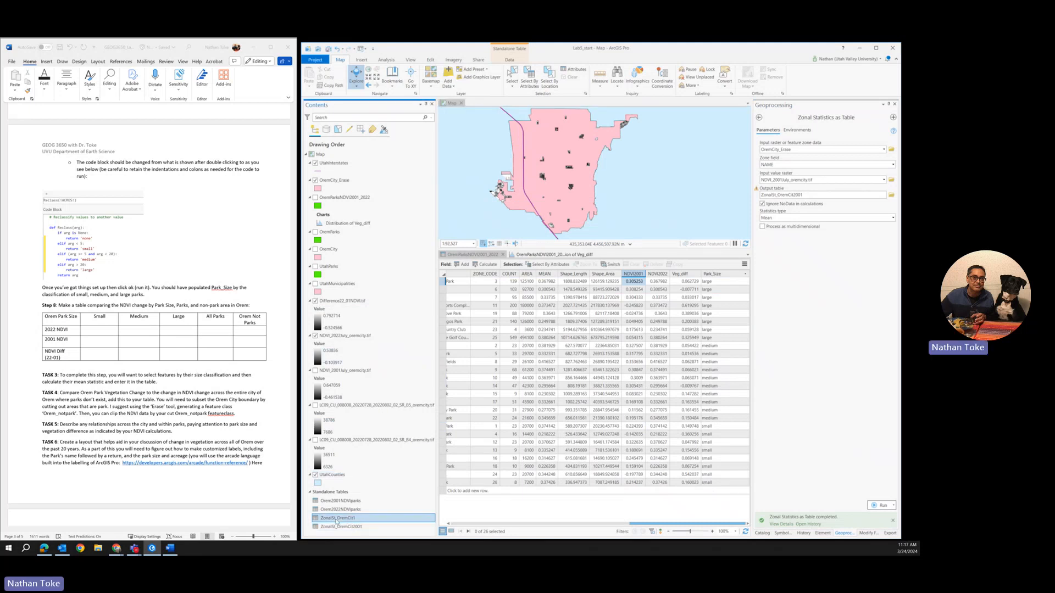
right_click(348, 518)
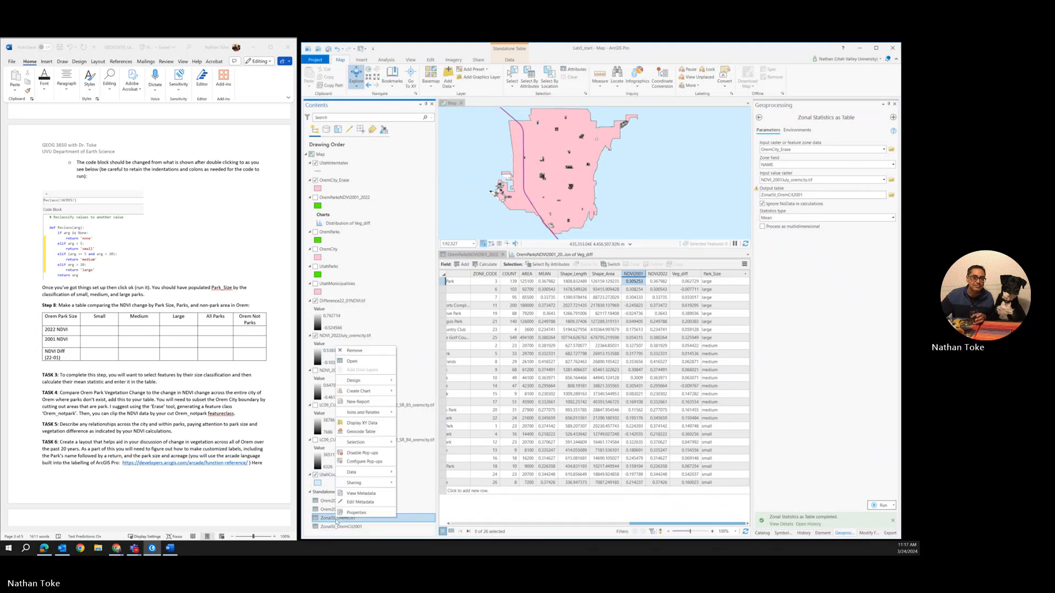
click(354, 350)
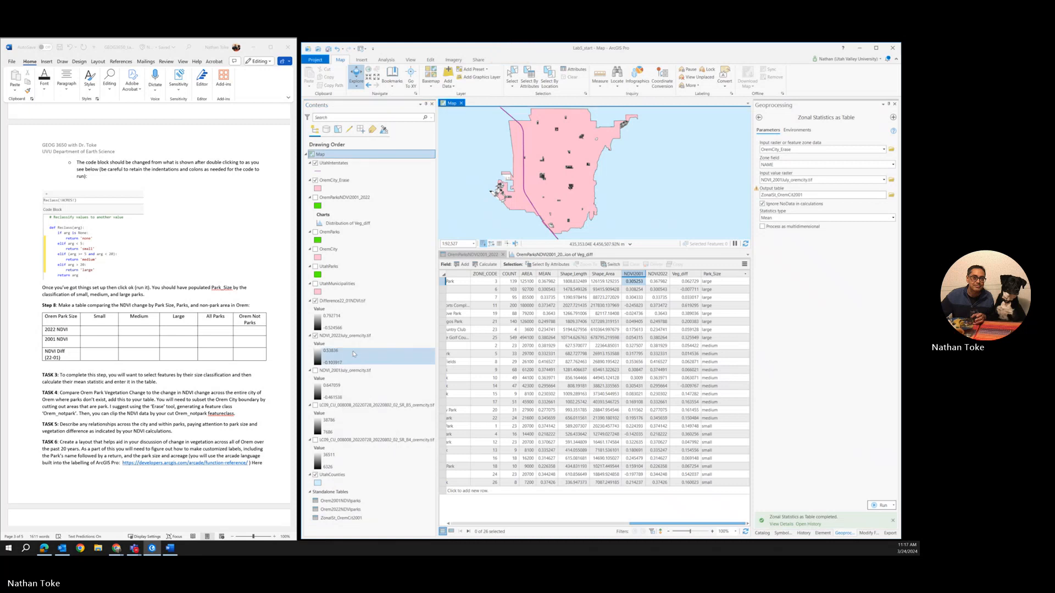
Step: Run the zonal statistics on the NDVI_2022July_oremcity.tif raster, writing the output table ZonalSt_OremCit2022
click(883, 182)
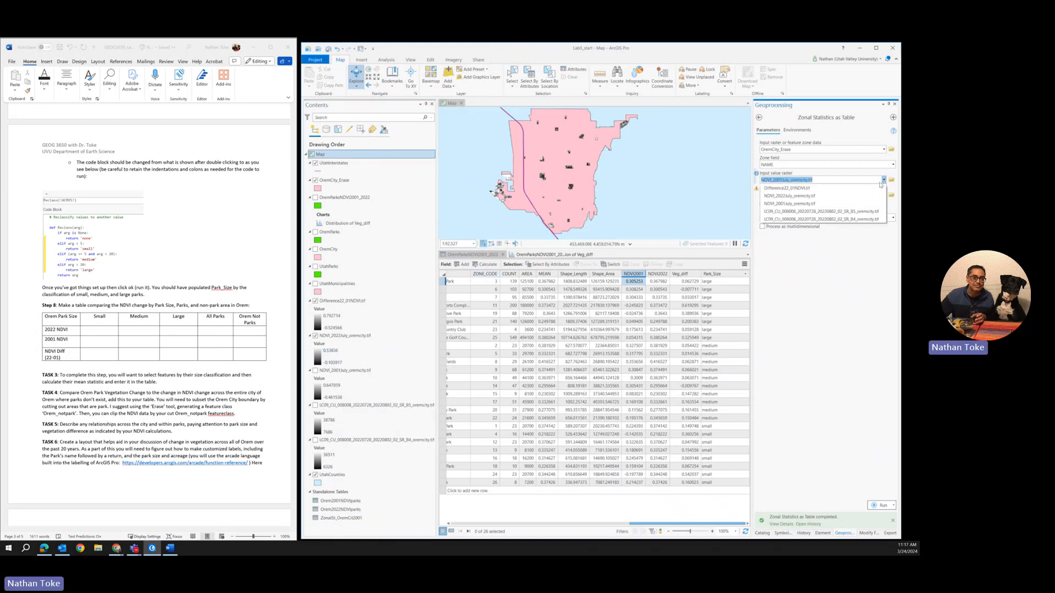
click(804, 196)
click(795, 196)
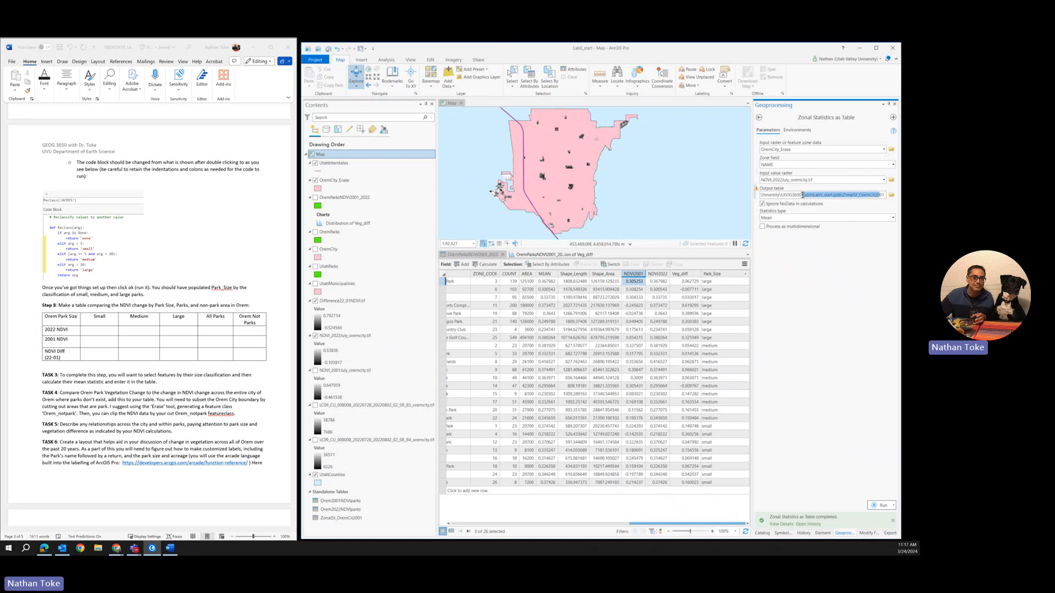
click(881, 195)
key(BackSpace)
key(BackSpace)
text(22)
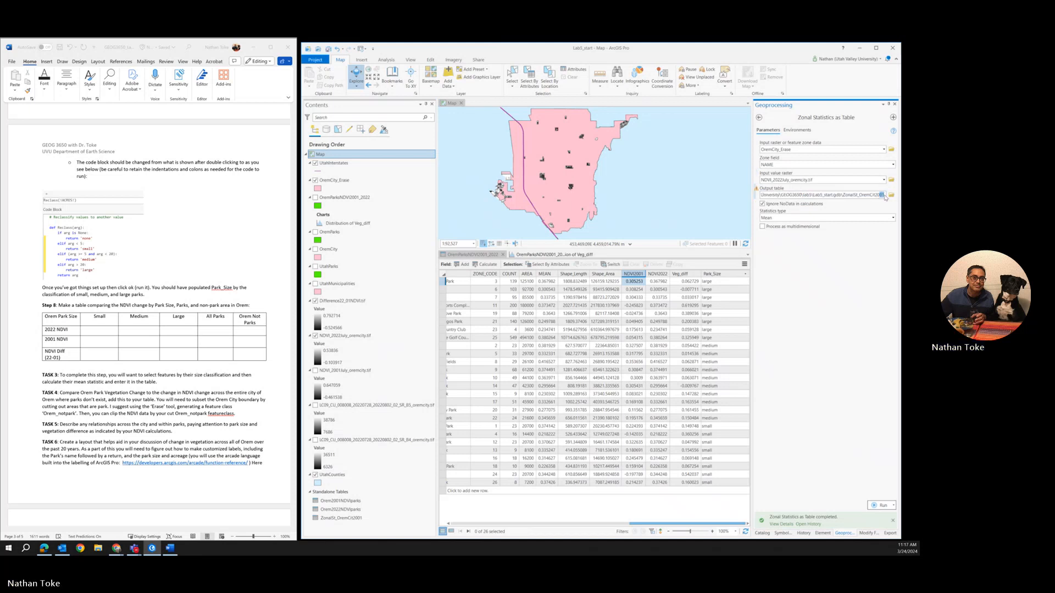
click(872, 507)
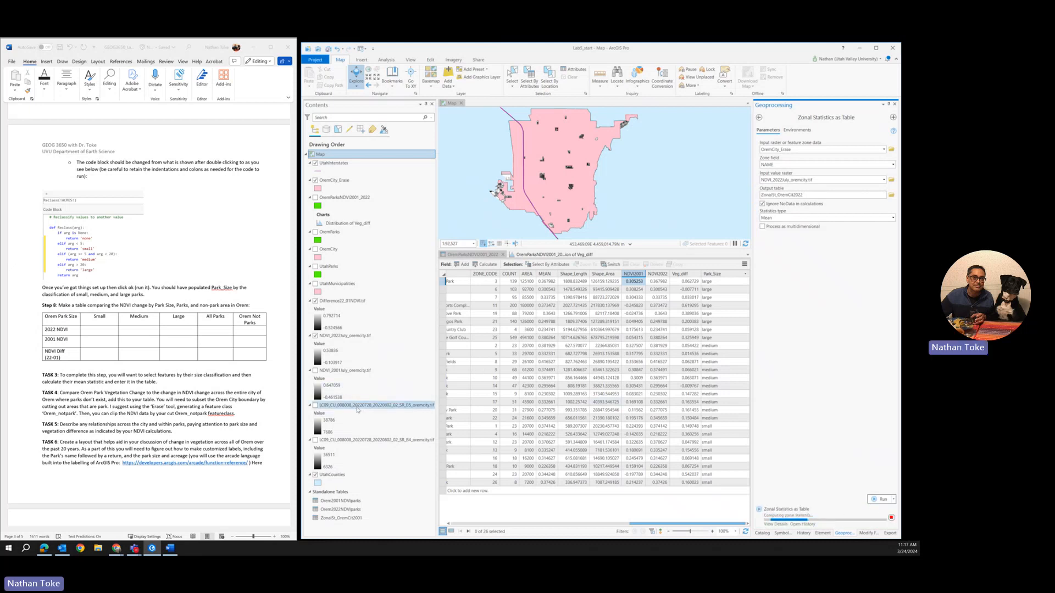
Step: Run the zonal statistics on the Difference22_01NDVI.tif raster, writing the output table ZonalSt_OremCitdifference
click(819, 180)
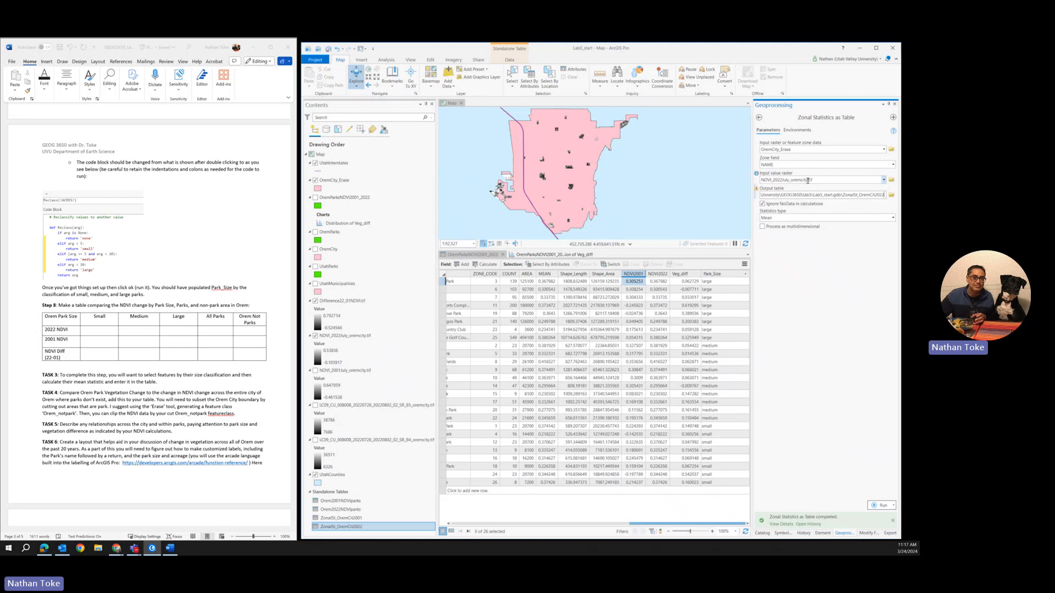
click(885, 180)
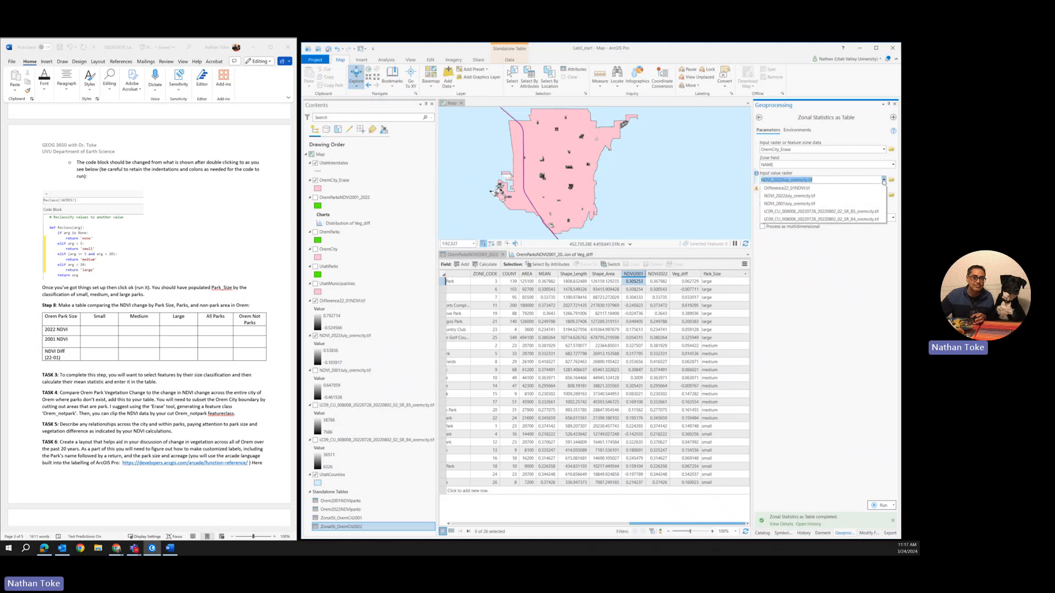
click(795, 188)
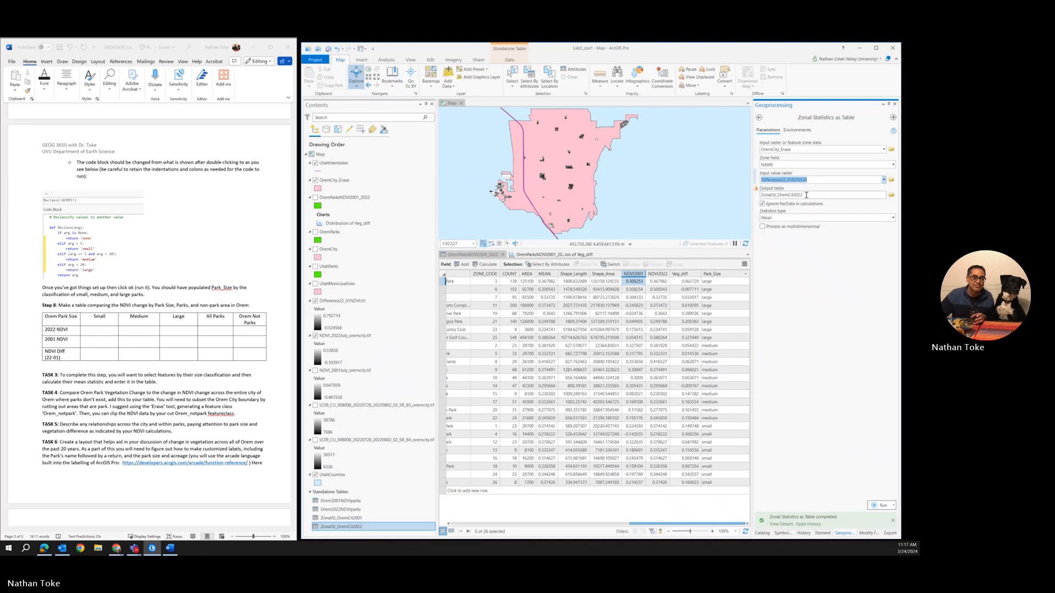
click(807, 195)
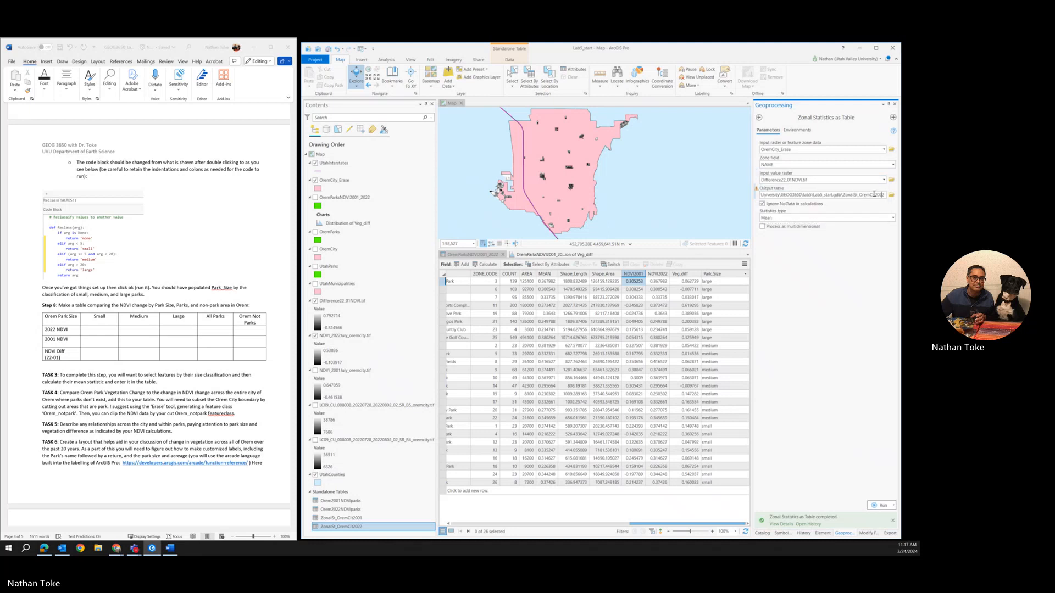
drag(874, 194, 891, 195)
text(difference)
click(881, 506)
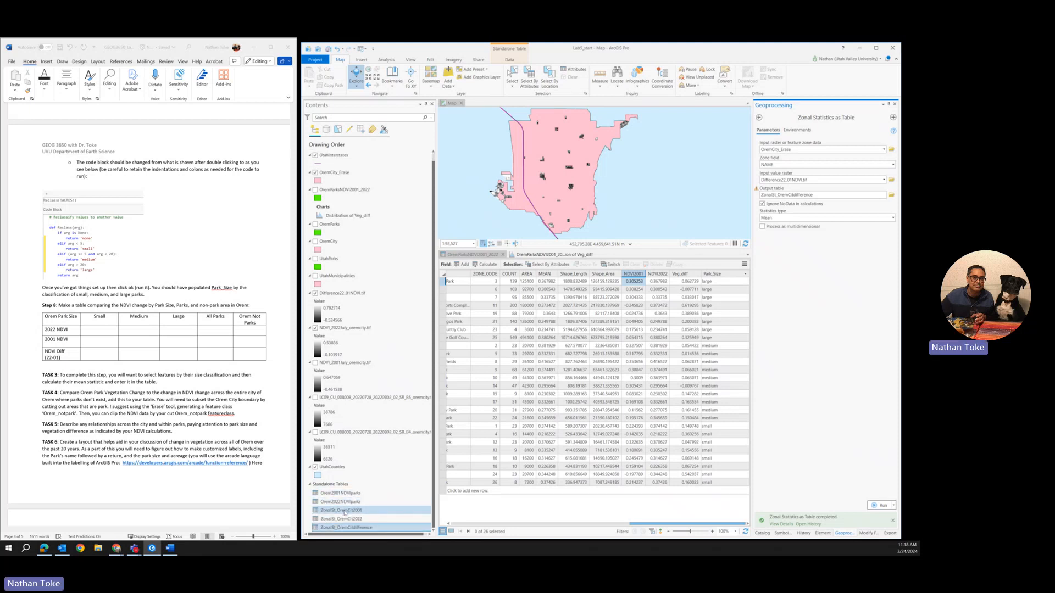
Step: Open the 2001, 2022 and difference zonal statistics tables for the non-park city area
right_click(344, 511)
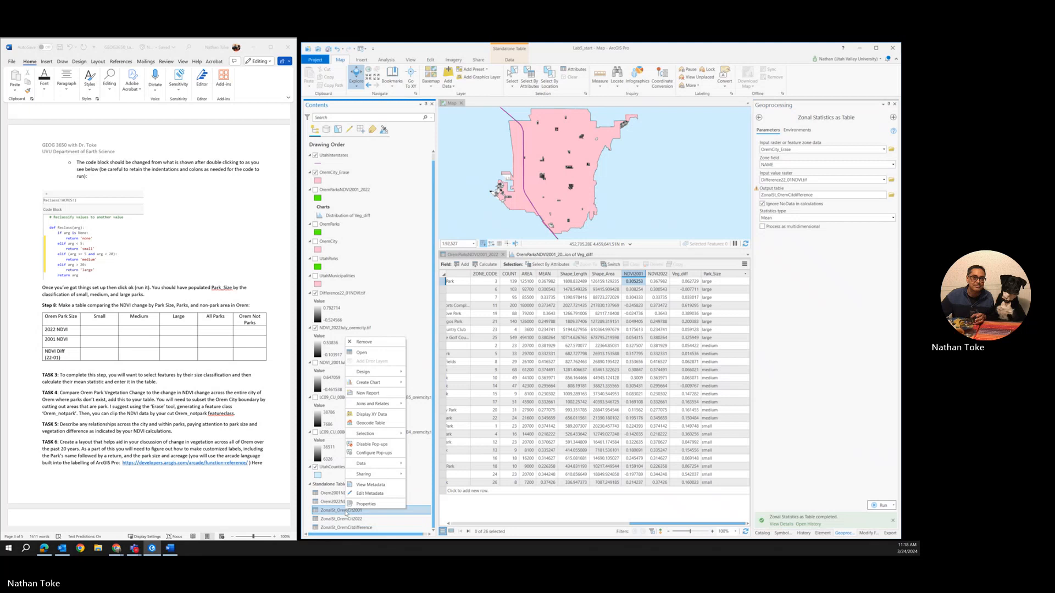
click(361, 353)
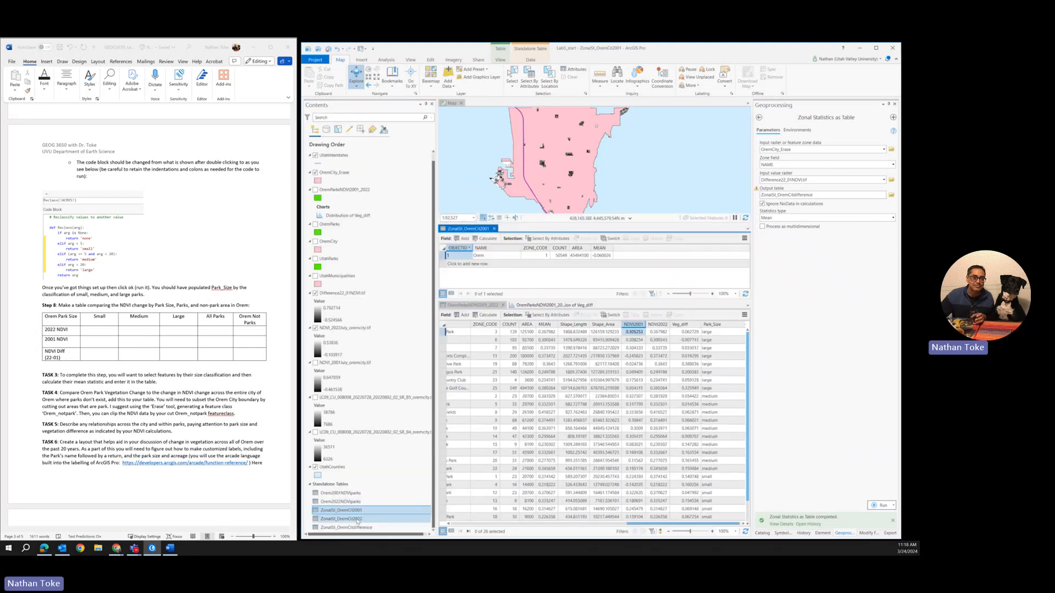
right_click(357, 519)
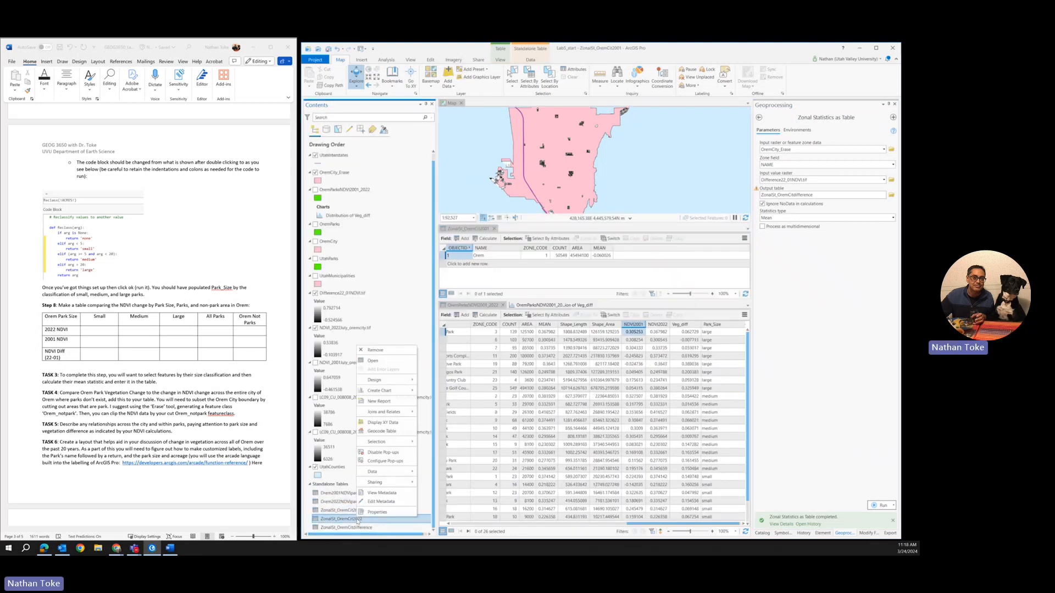
click(386, 362)
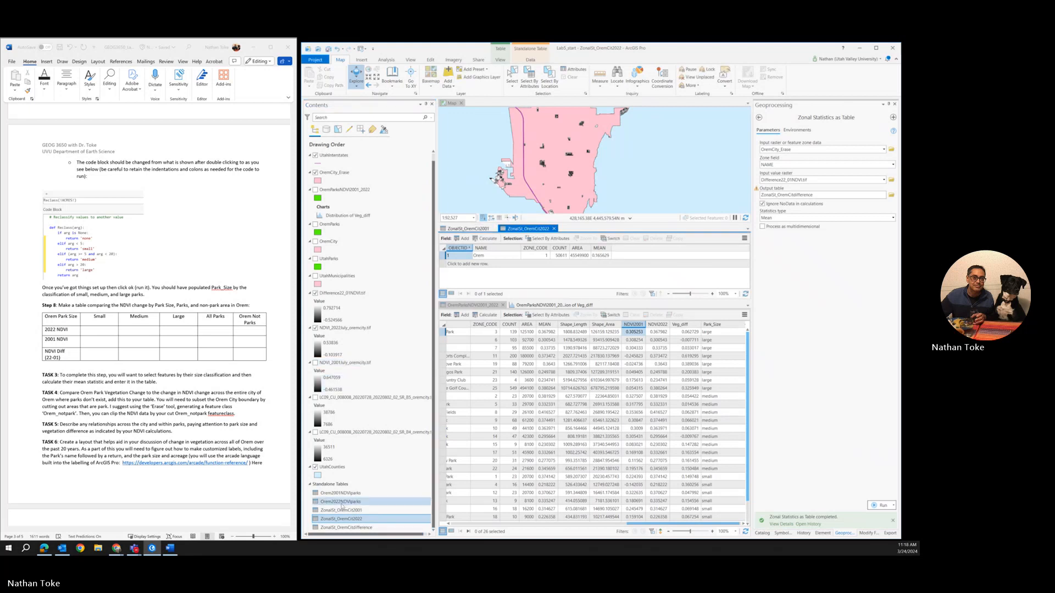
click(345, 528)
right_click(345, 528)
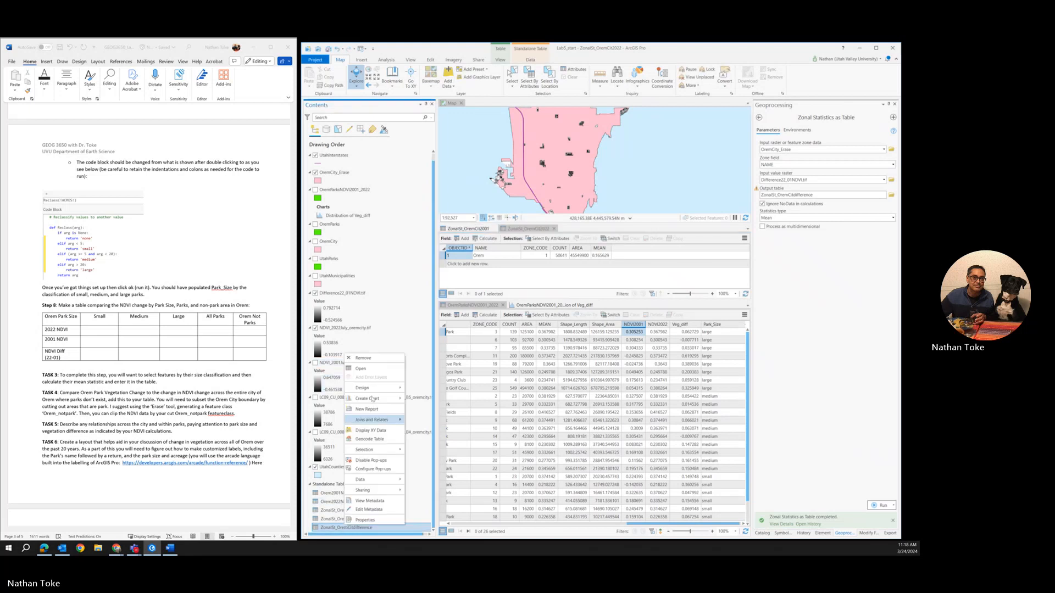
click(375, 369)
Step: Check the MEAN value of the Orem row in the 2001, 2022 and difference tables in turn
click(479, 229)
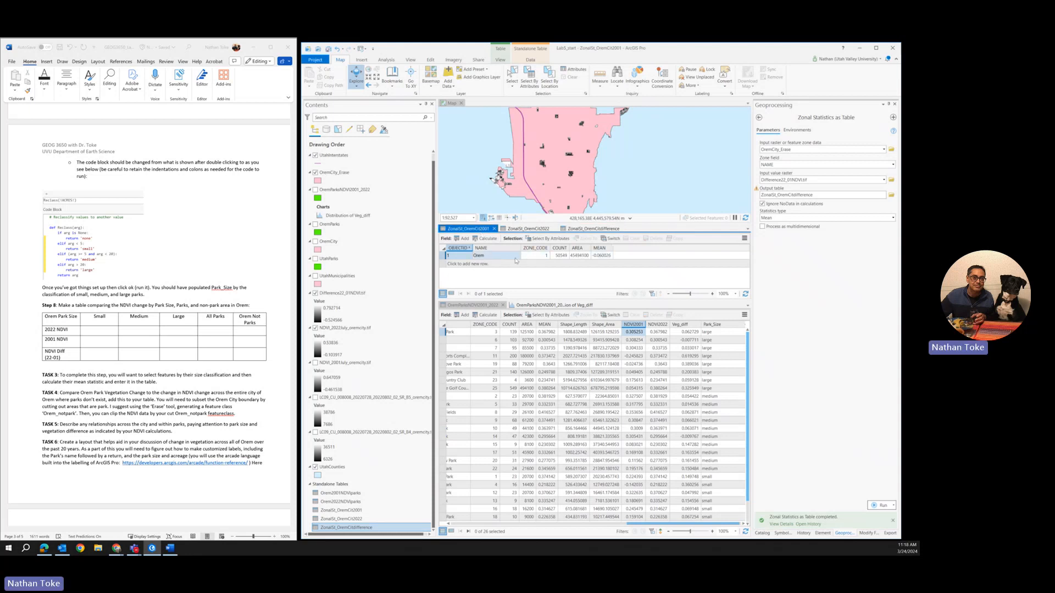
click(608, 257)
click(528, 228)
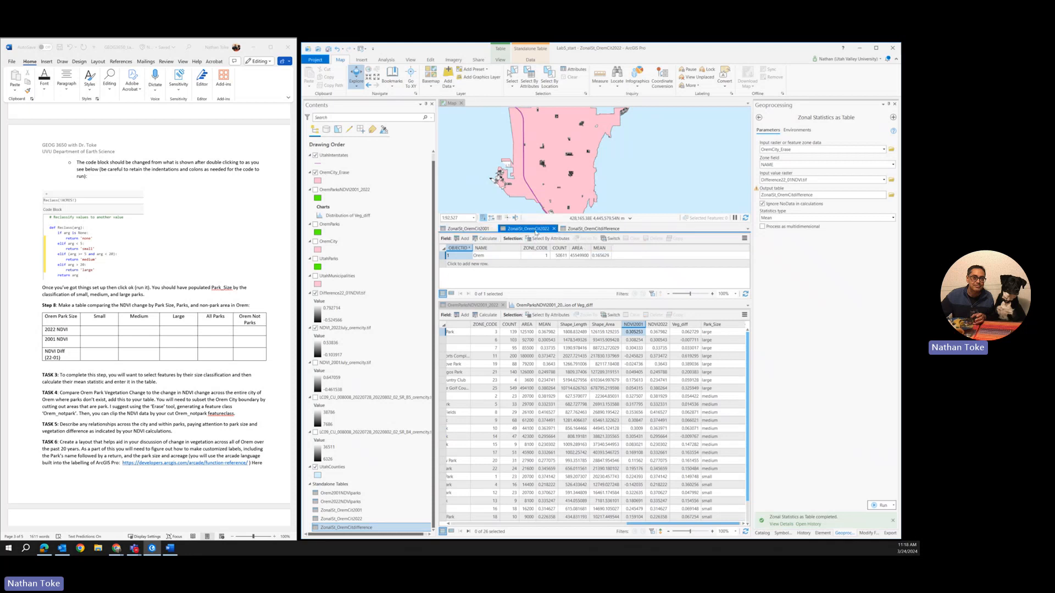
click(606, 256)
click(577, 228)
click(602, 257)
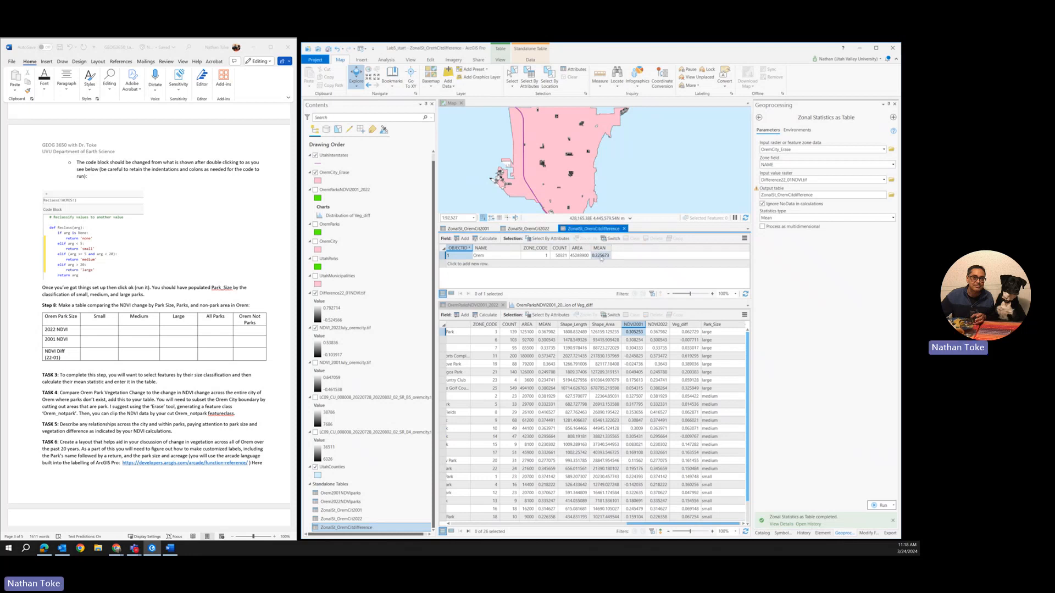
Step: Compare the Orem row's MEAN value in the 2022 zonal statistics table with the one in the difference table
click(536, 230)
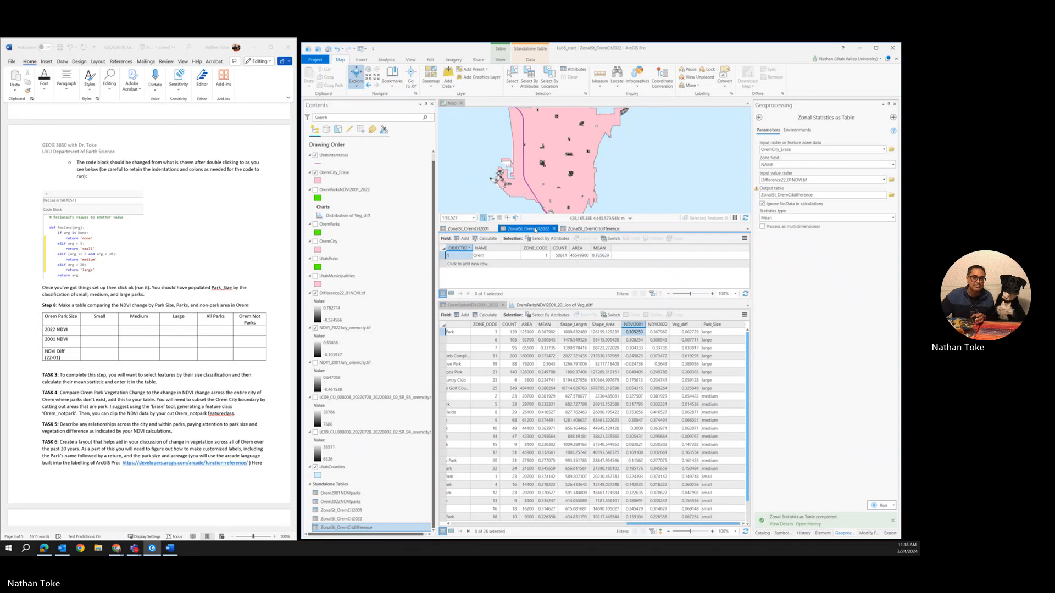
click(592, 229)
click(601, 257)
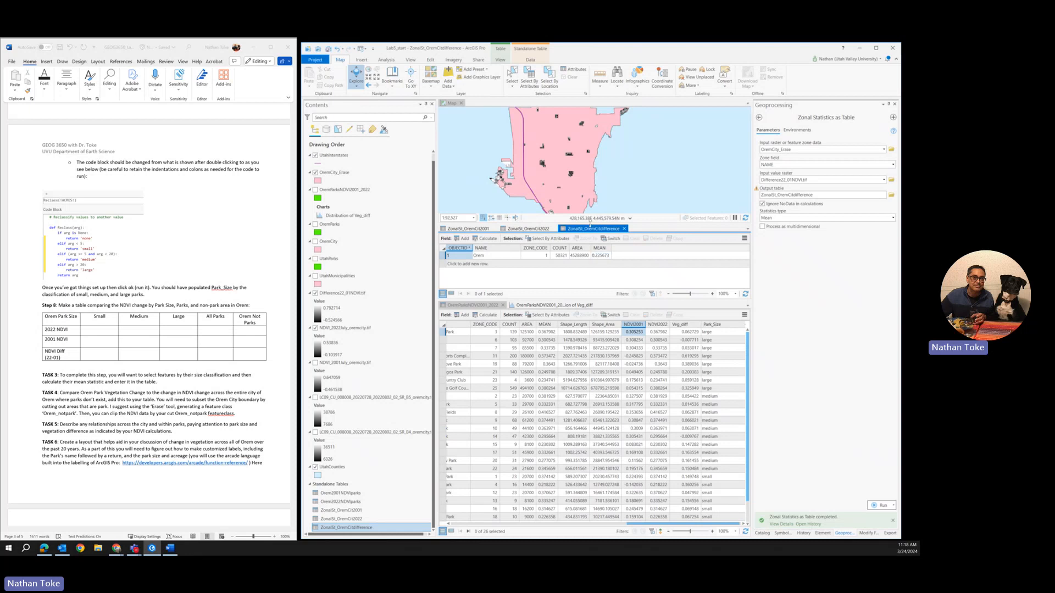
scroll(558, 141, down, 3)
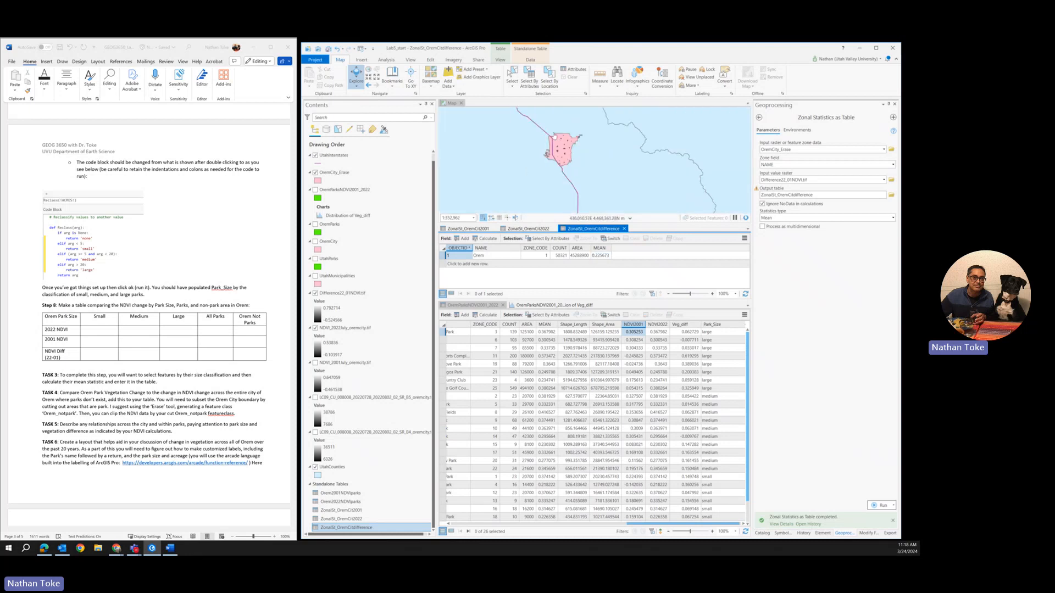
scroll(550, 139, up, 3)
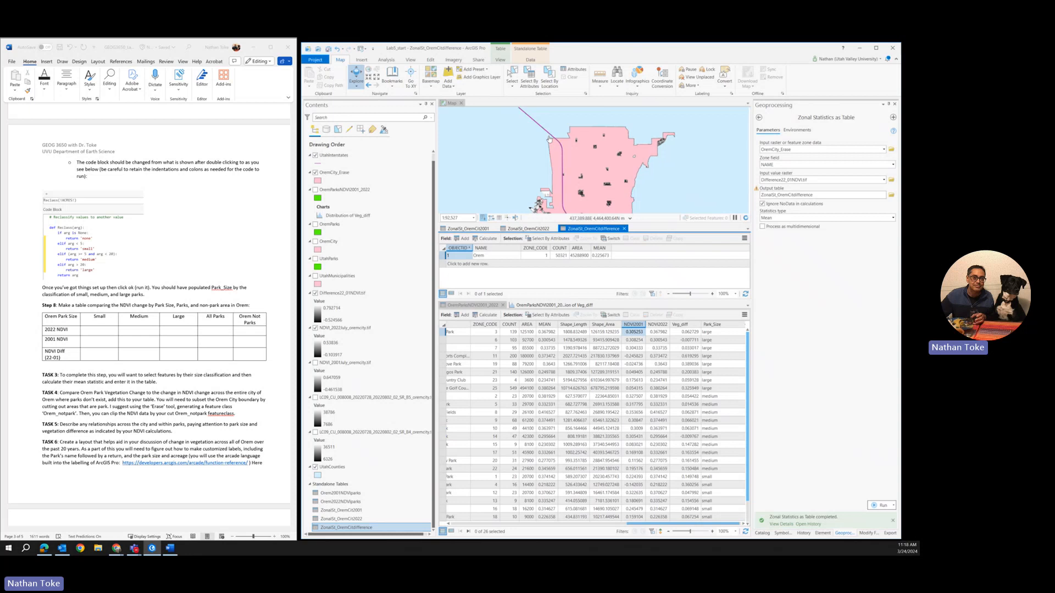
scroll(549, 139, down, 2)
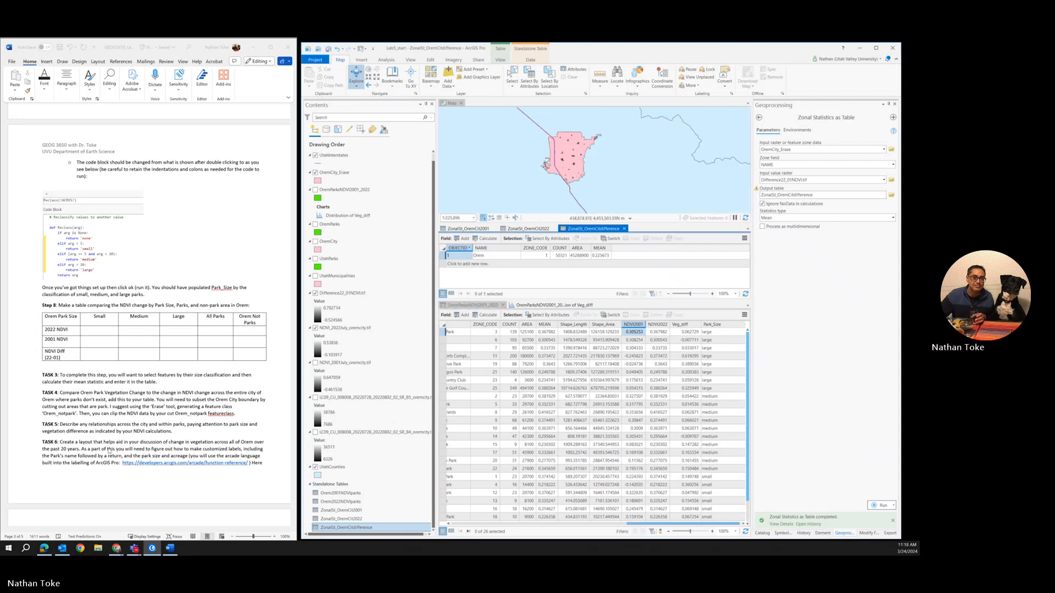
Step: Switch to the Word lab document and read the Task 6 layout and Arcade label instructions and the Task 7 story map requirements
scroll(111, 436, down, 4)
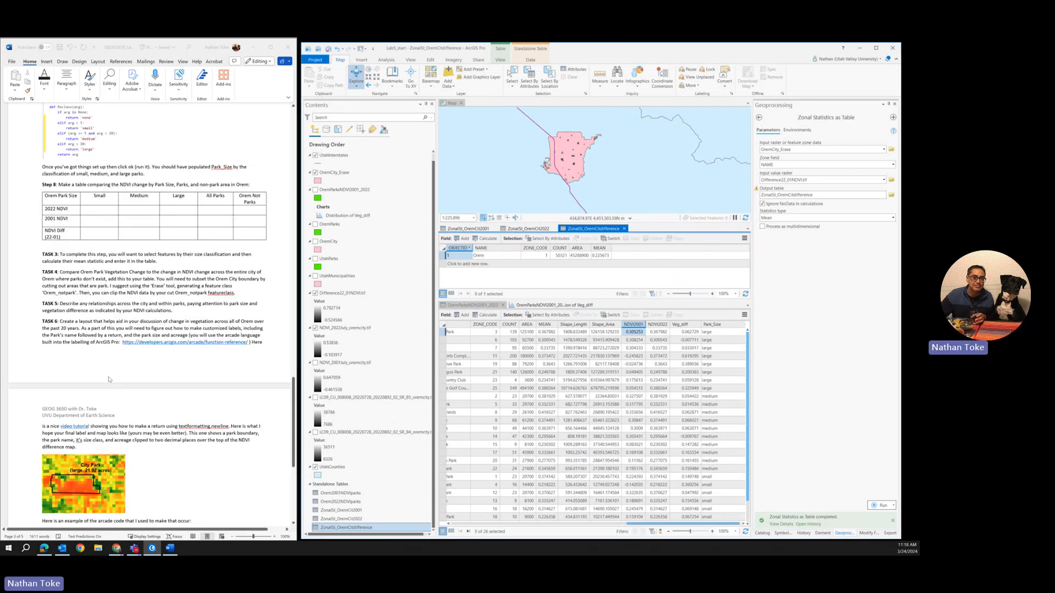
scroll(161, 322, down, 2)
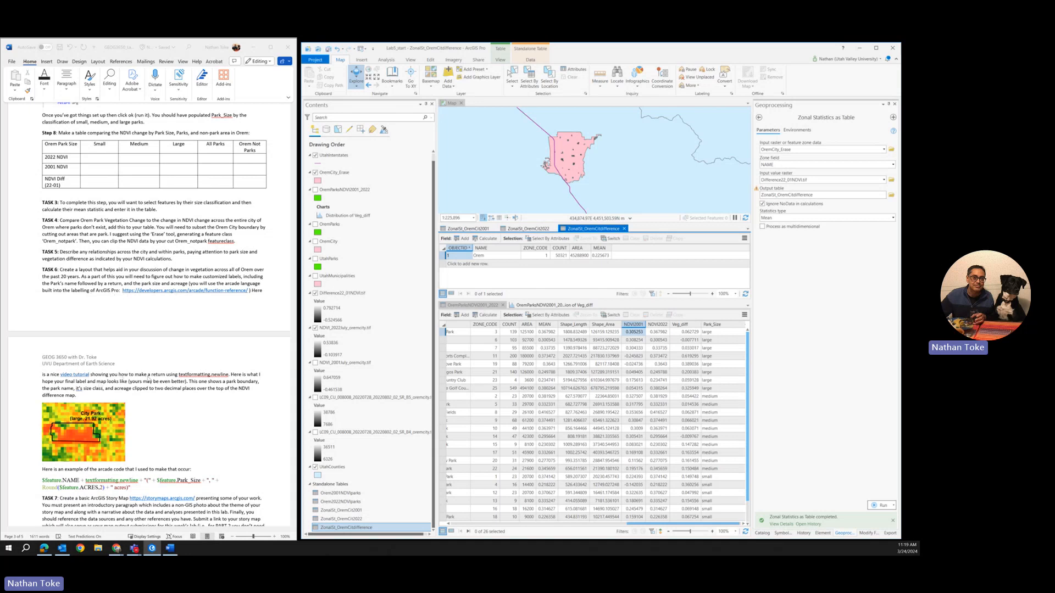
click(75, 377)
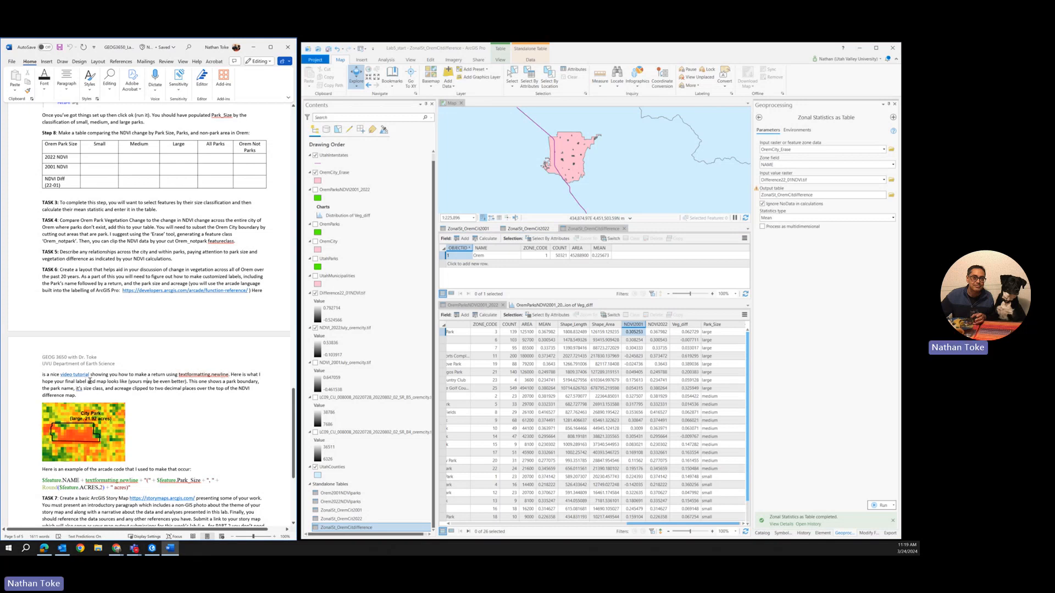
scroll(87, 354, down, 2)
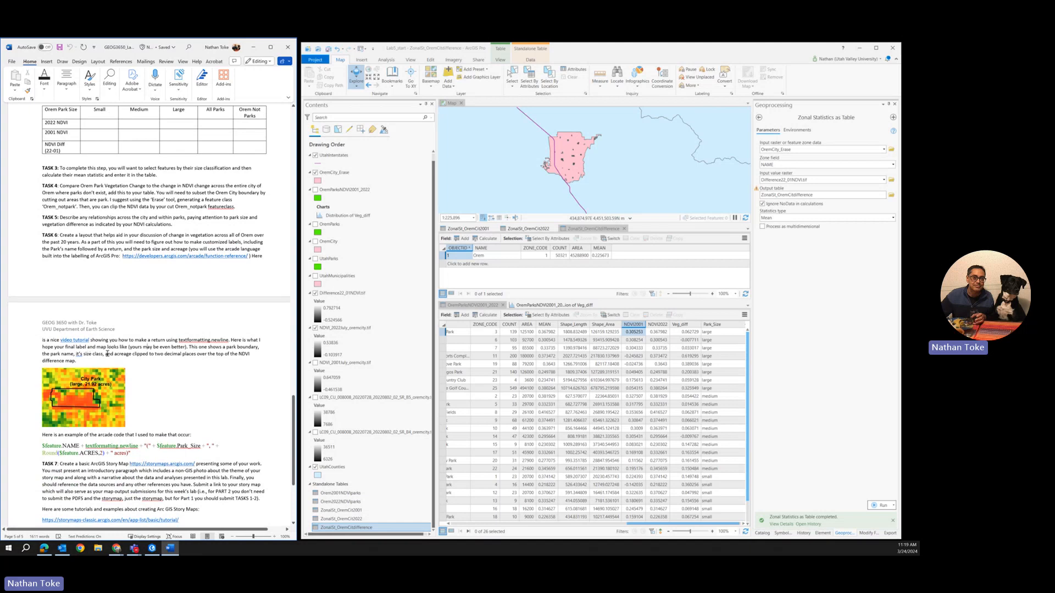
scroll(107, 348, down, 1)
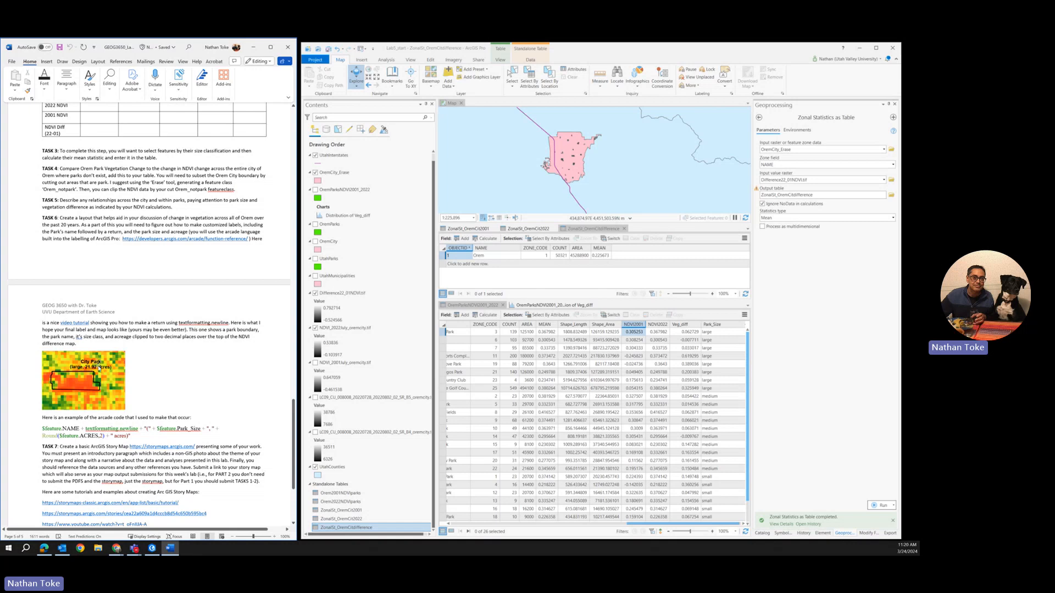
scroll(99, 370, down, 1)
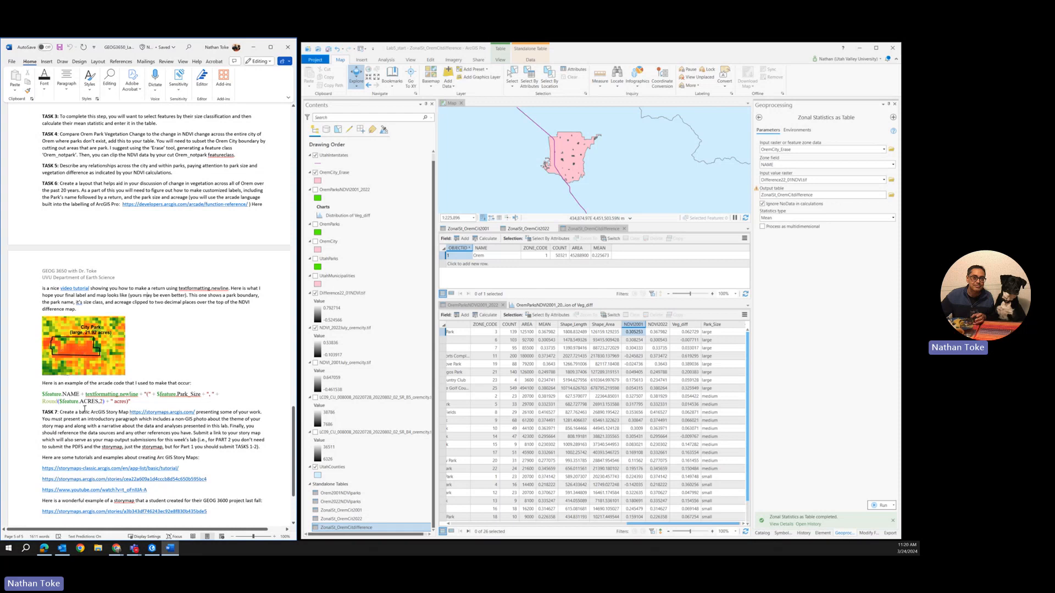
scroll(129, 342, down, 2)
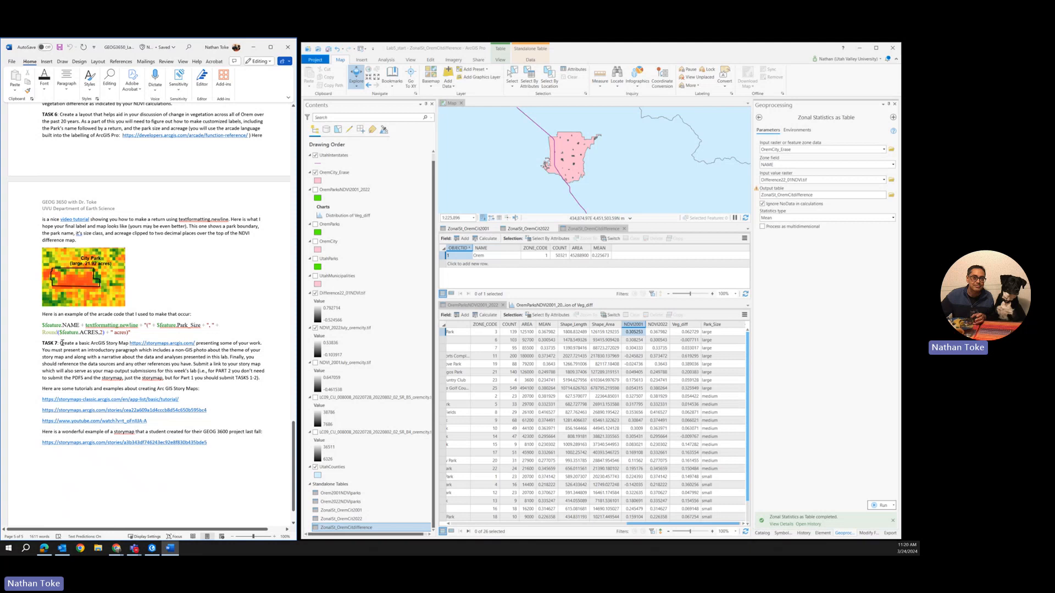
Step: Review the Part 2 NDVI steps, the Step 8 comparison table and Tasks 3 to 6 in the lab document
scroll(116, 311, up, 10)
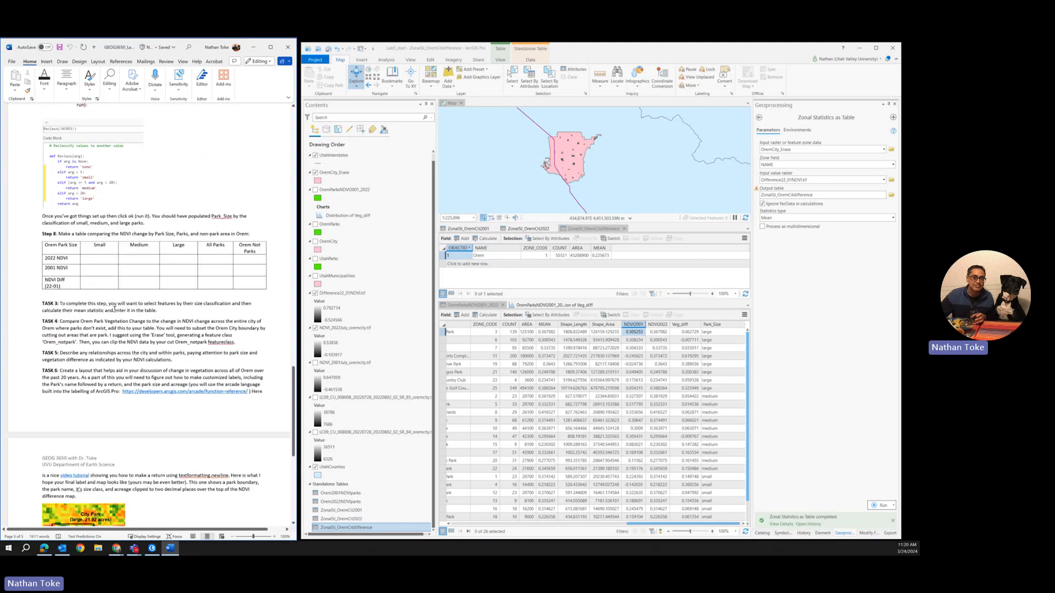
scroll(116, 312, up, 10)
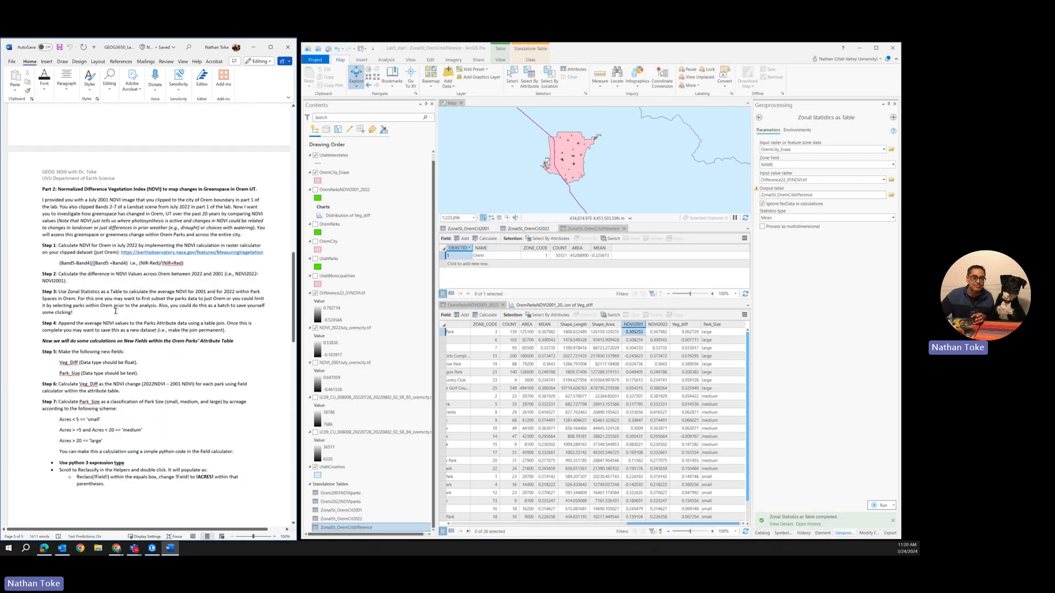
scroll(115, 310, down, 10)
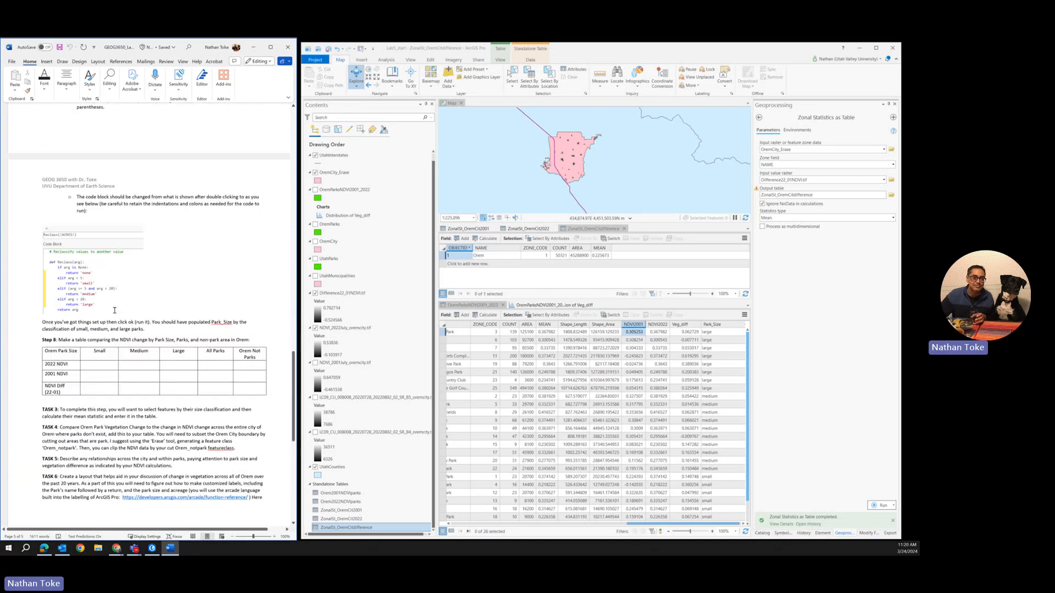
scroll(115, 310, down, 3)
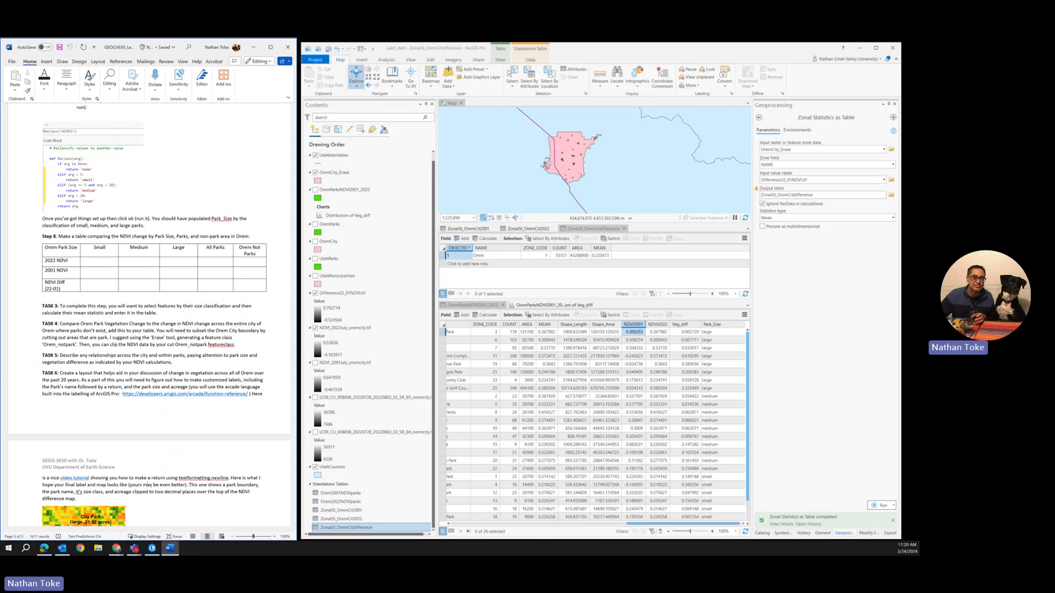
click(134, 548)
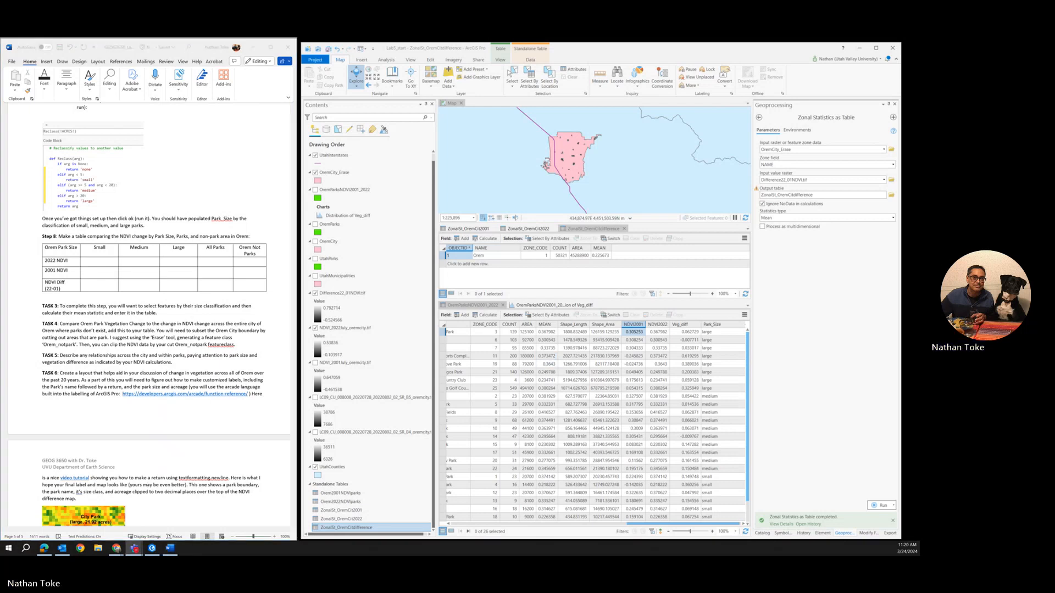